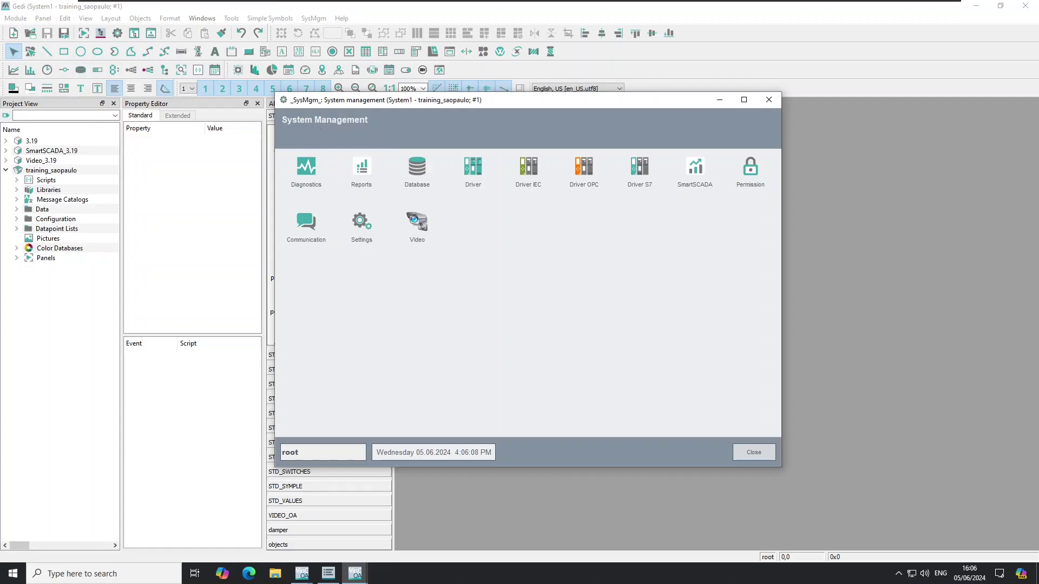
Step: Open the SQL-Query tool from the System Management reports and review the alert attributes offered for the SELECT statement
{"action": "left_click", "coordinate": [365, 176]}
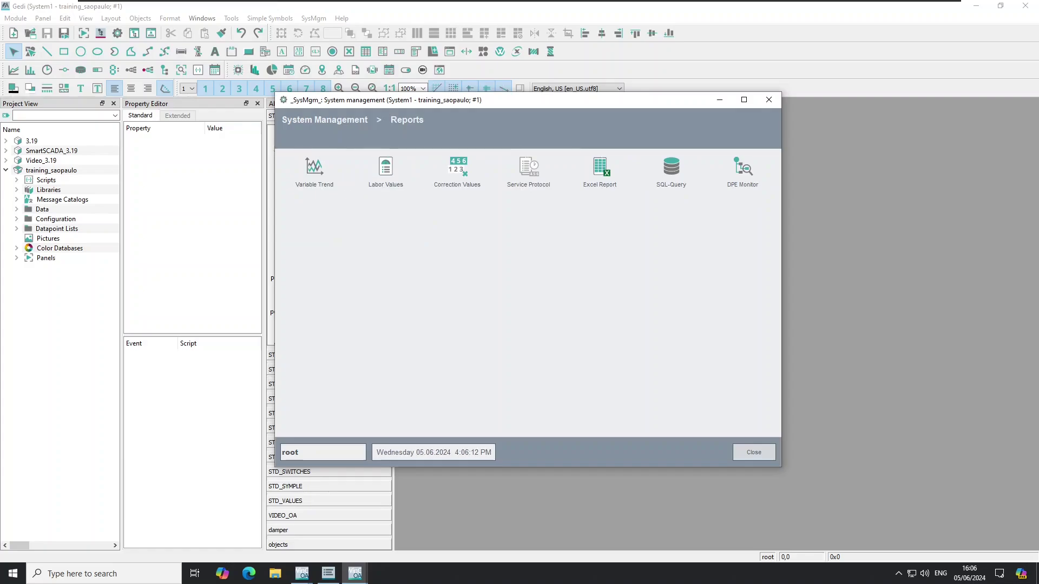
{"action": "left_click", "coordinate": [679, 171]}
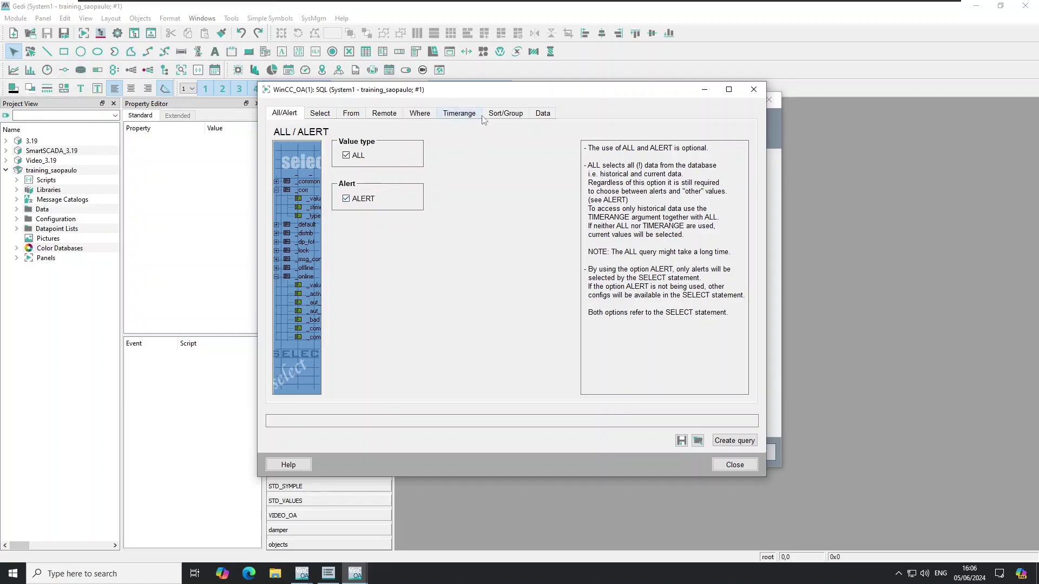
{"action": "left_click", "coordinate": [325, 115]}
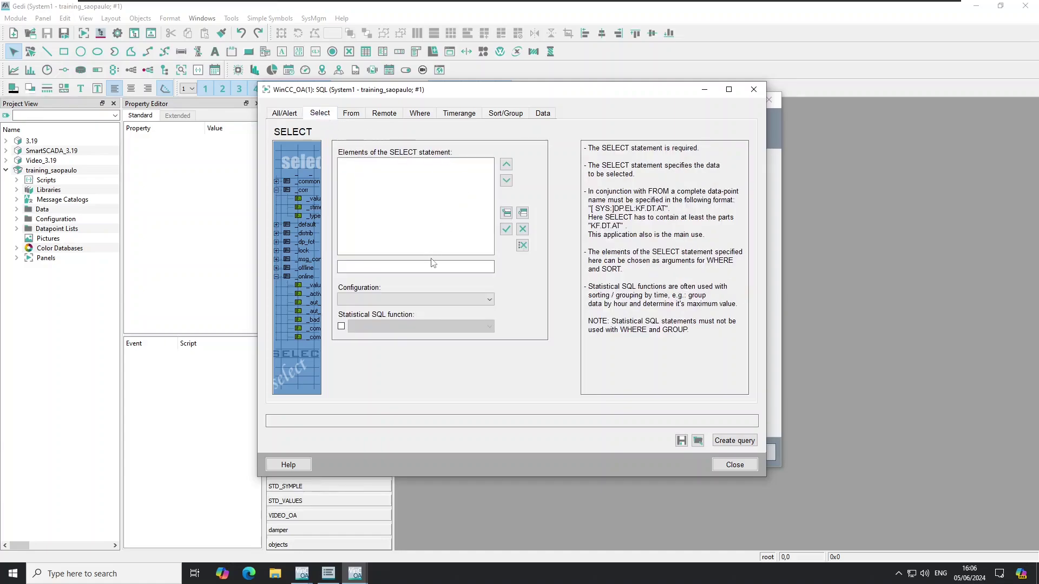
{"action": "left_click", "coordinate": [450, 299]}
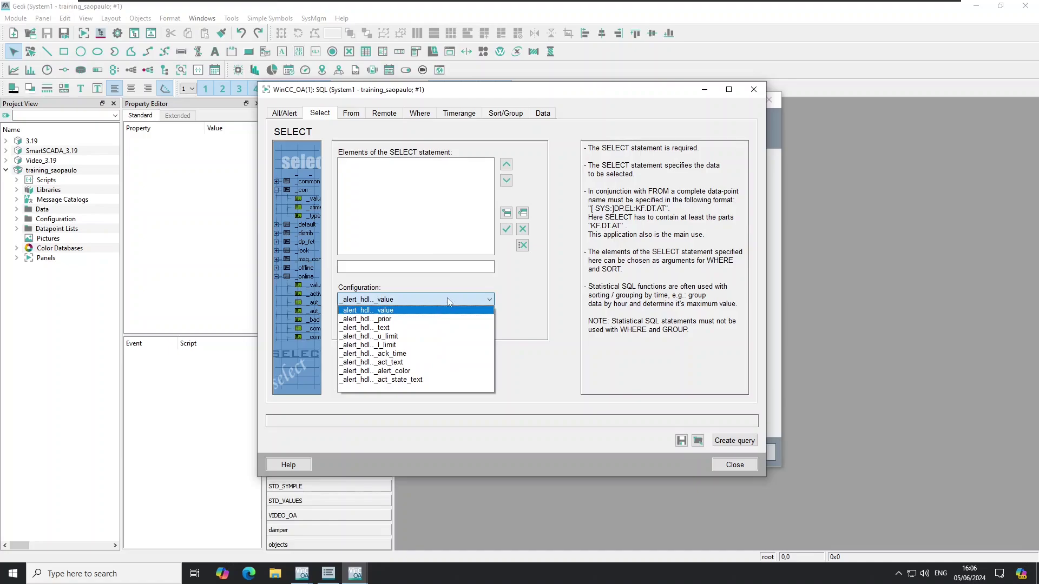
{"action": "left_click", "coordinate": [447, 299]}
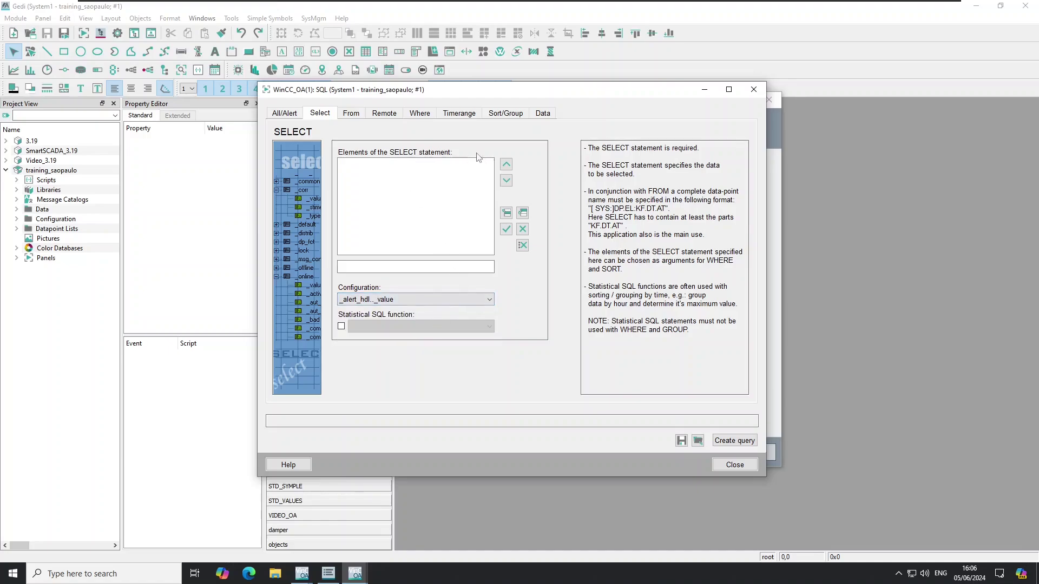
{"action": "left_click", "coordinate": [416, 303]}
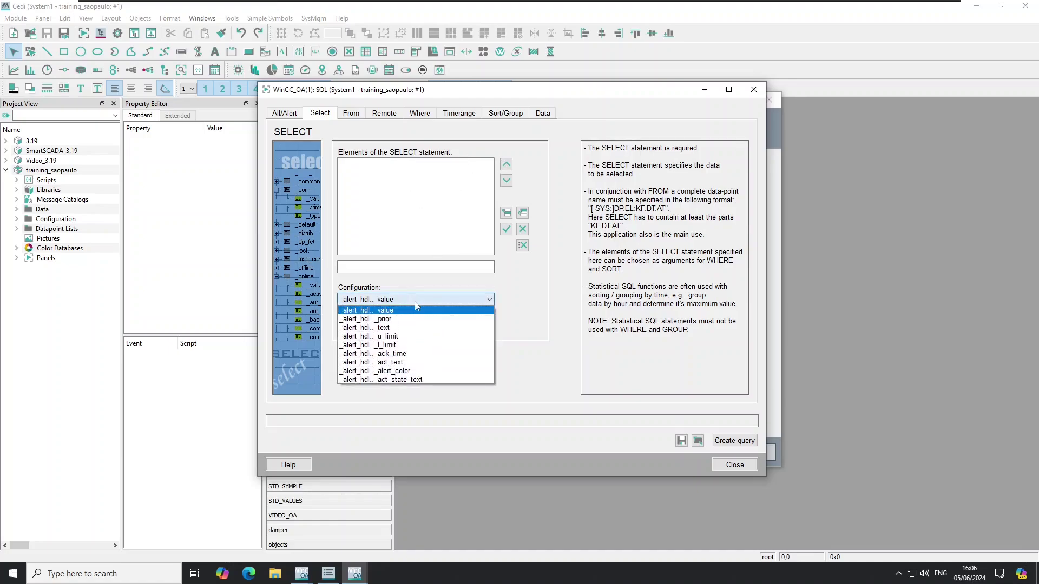
Step: Turn off the ALERT option and add _original.._value to the elements of the SELECT statement
{"action": "left_click", "coordinate": [283, 115]}
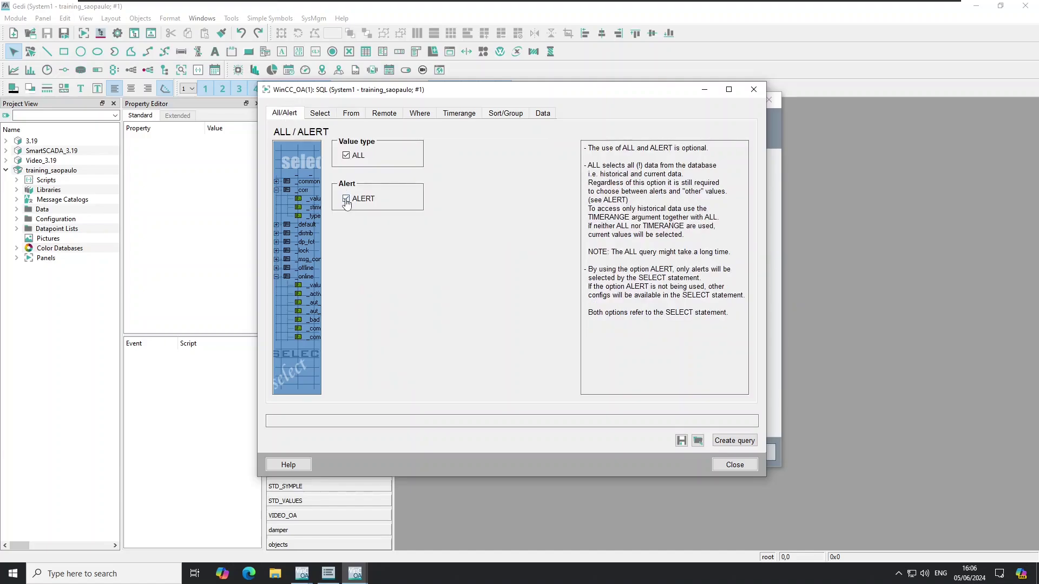
{"action": "left_click", "coordinate": [320, 114]}
{"action": "left_click", "coordinate": [401, 299]}
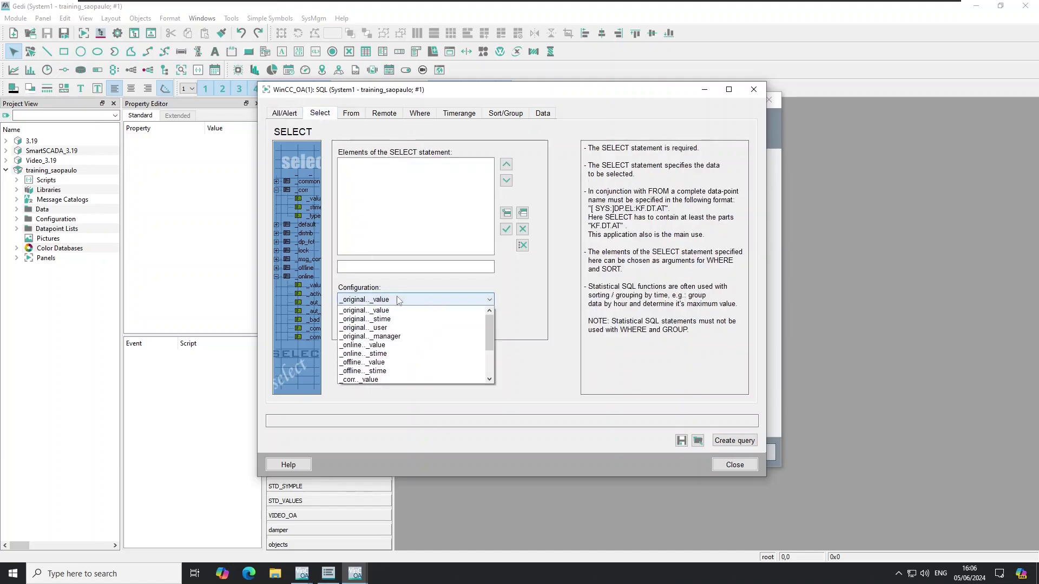
{"action": "scroll", "coordinate": [413, 325], "scroll_direction": "up", "scroll_amount": 5}
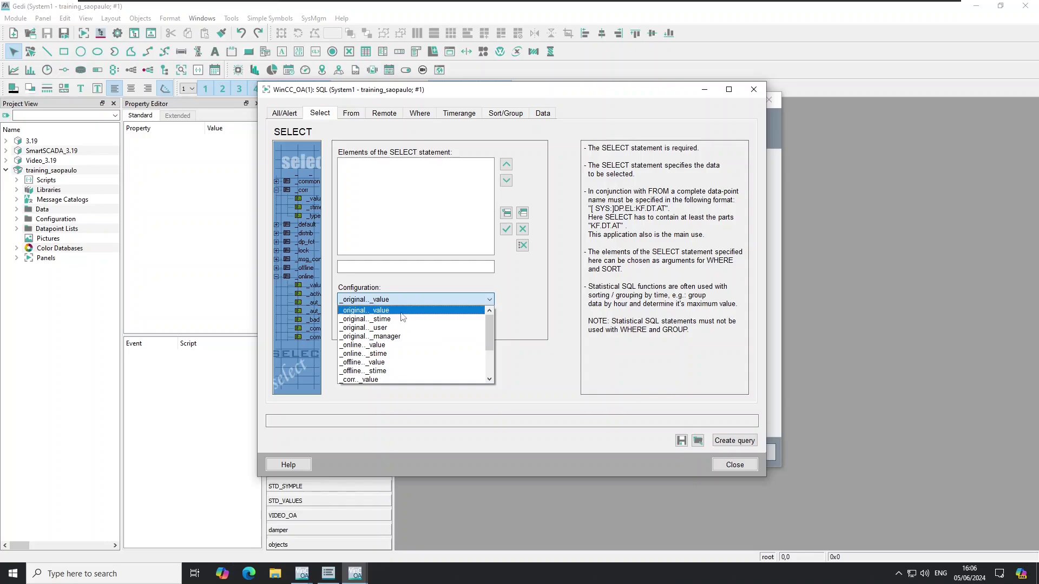
{"action": "left_click", "coordinate": [400, 312]}
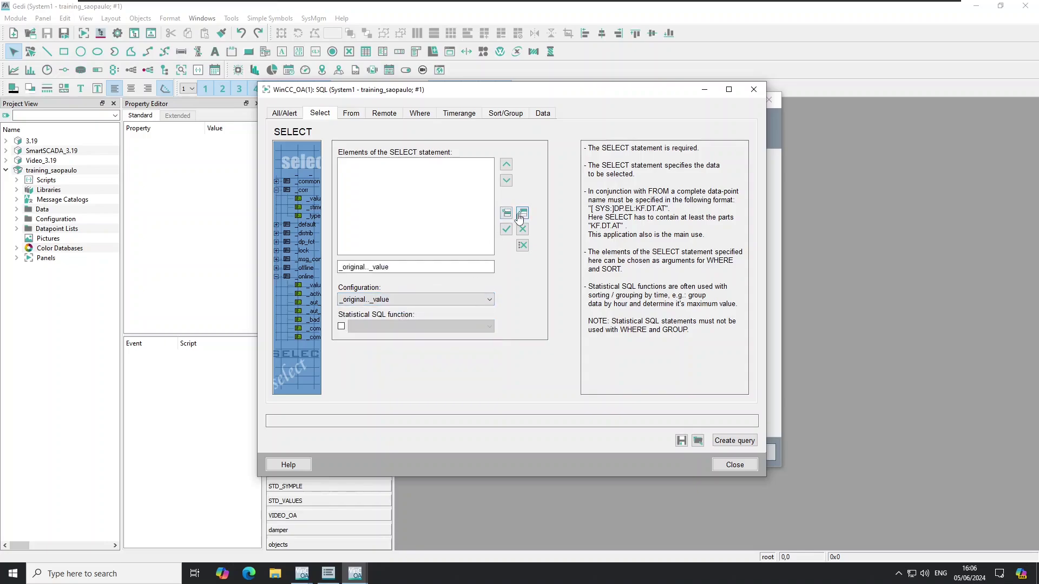
{"action": "left_click", "coordinate": [522, 214]}
Step: Add _original.._stime as a further element of the SELECT statement
{"action": "left_click", "coordinate": [416, 301]}
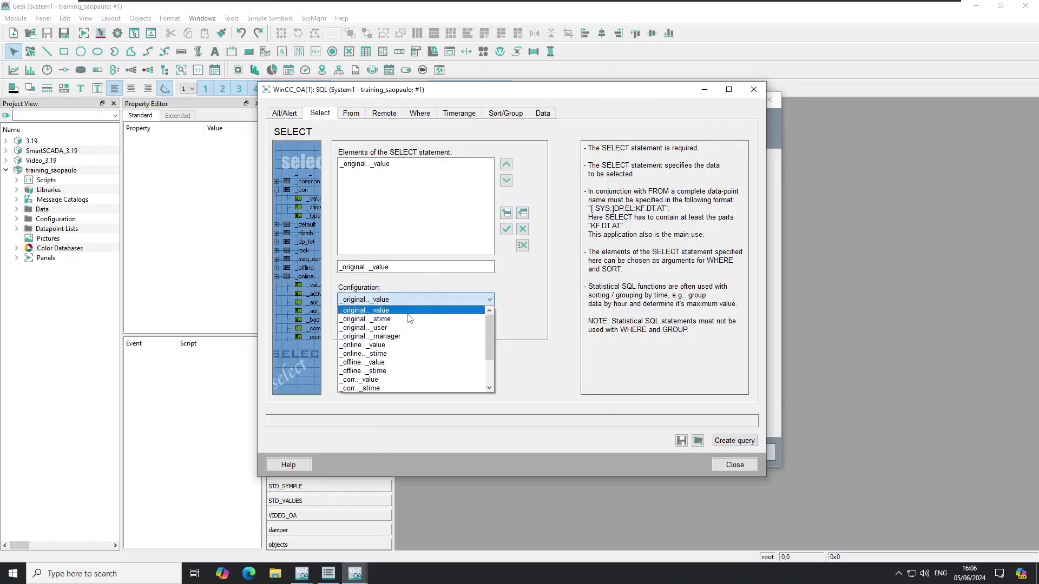
{"action": "left_click", "coordinate": [379, 318]}
{"action": "left_click", "coordinate": [526, 216]}
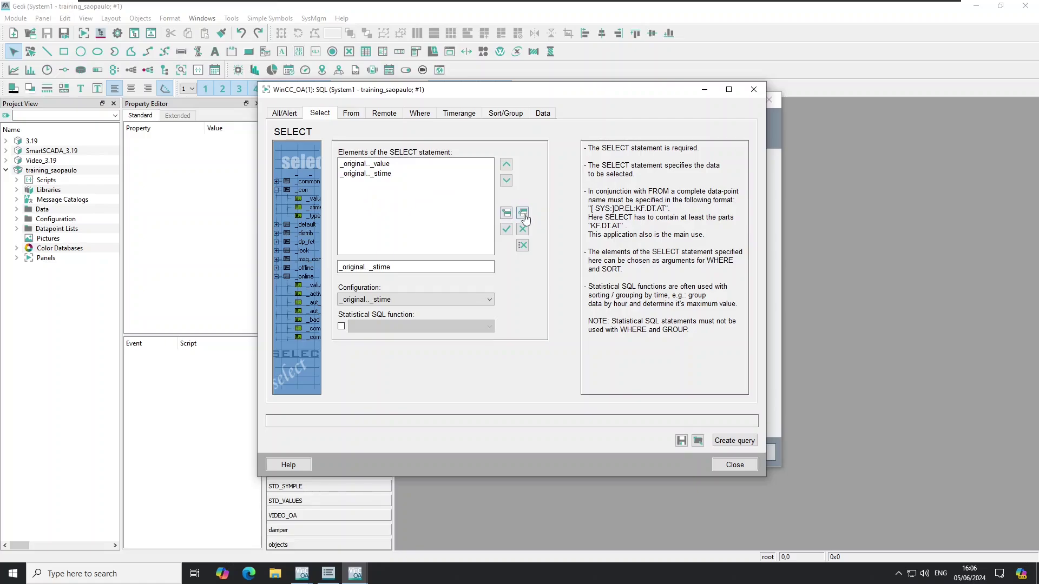
Step: Add the damper datapoint element d1.response.actvalue to the FROM statement
{"action": "left_click", "coordinate": [350, 114]}
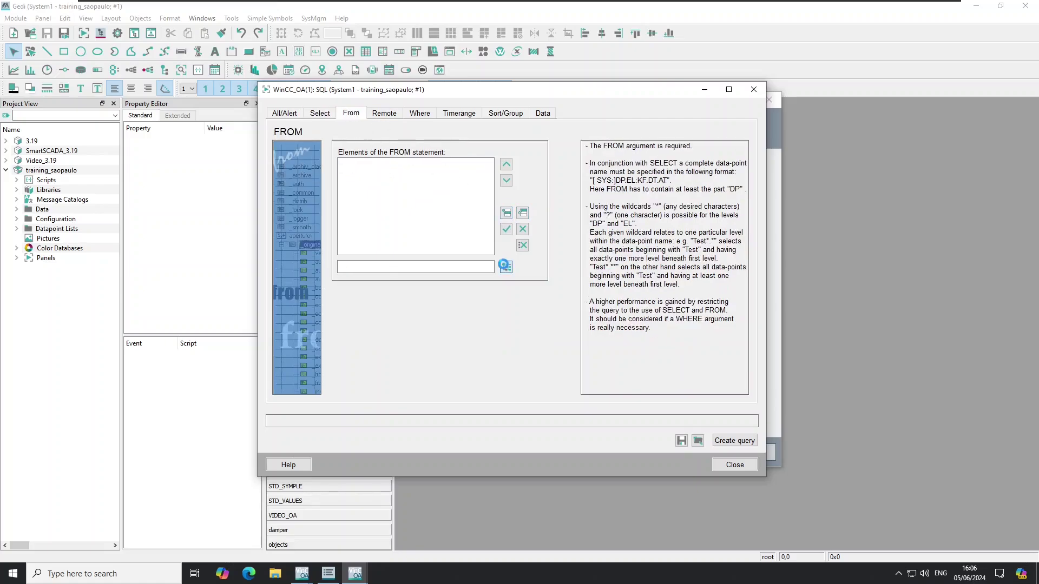
{"action": "left_click", "coordinate": [506, 267]}
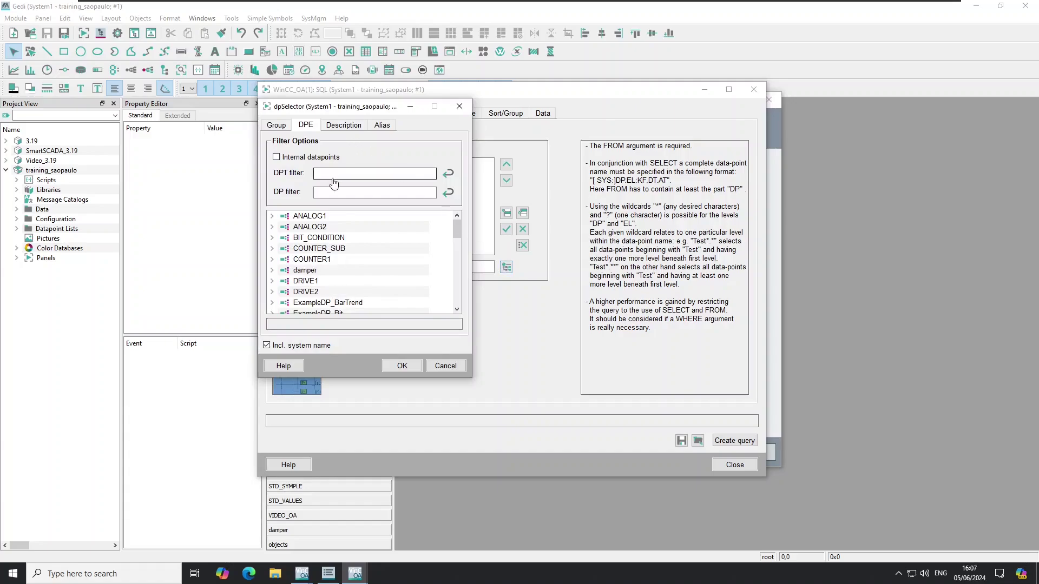
{"action": "left_click", "coordinate": [272, 271]}
{"action": "scroll", "coordinate": [301, 274], "scroll_direction": "down", "scroll_amount": 1}
{"action": "left_click", "coordinate": [282, 260]}
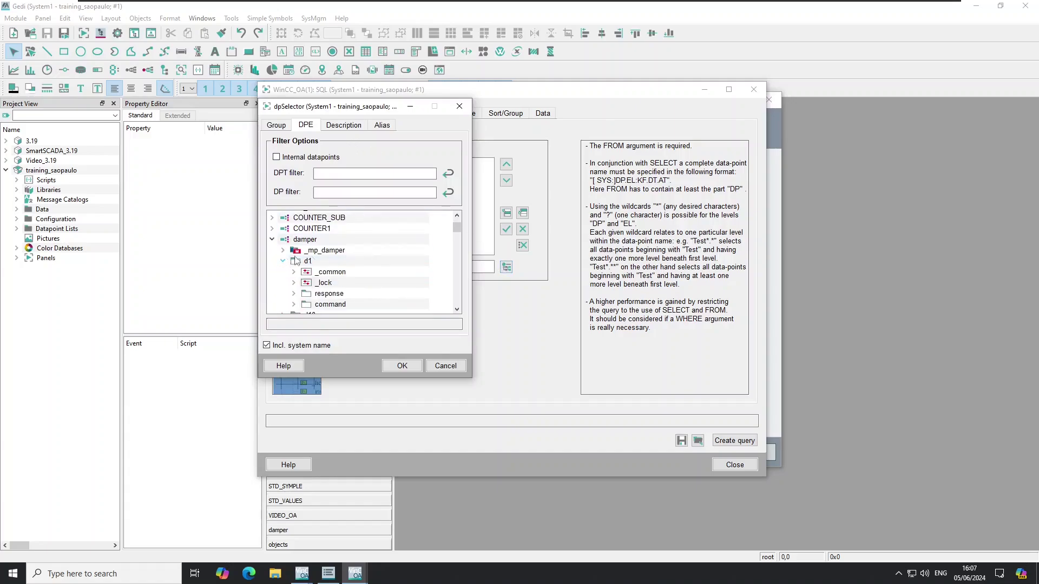
{"action": "scroll", "coordinate": [308, 276], "scroll_direction": "down", "scroll_amount": 1}
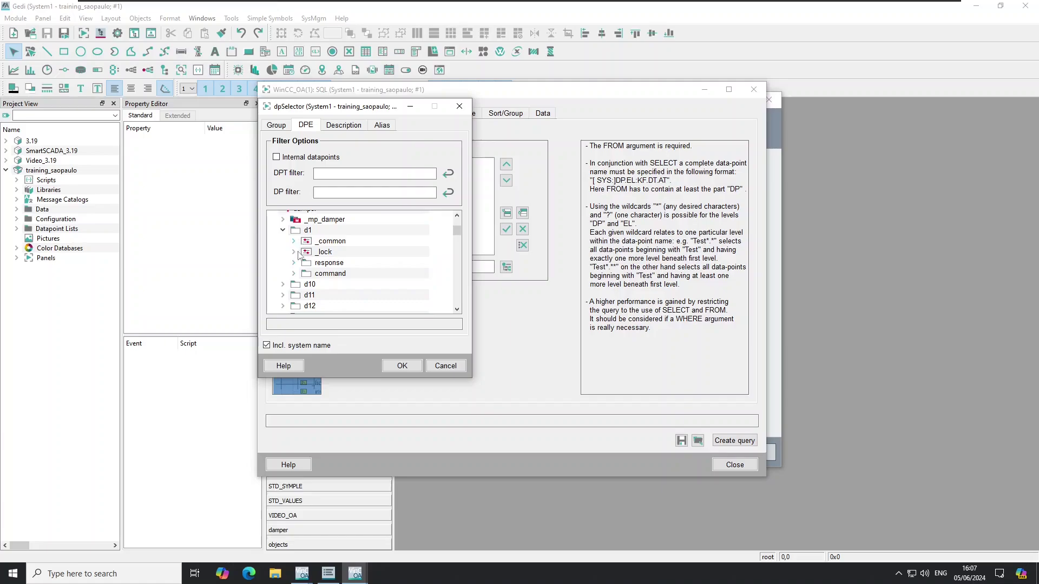
{"action": "left_click", "coordinate": [294, 263]}
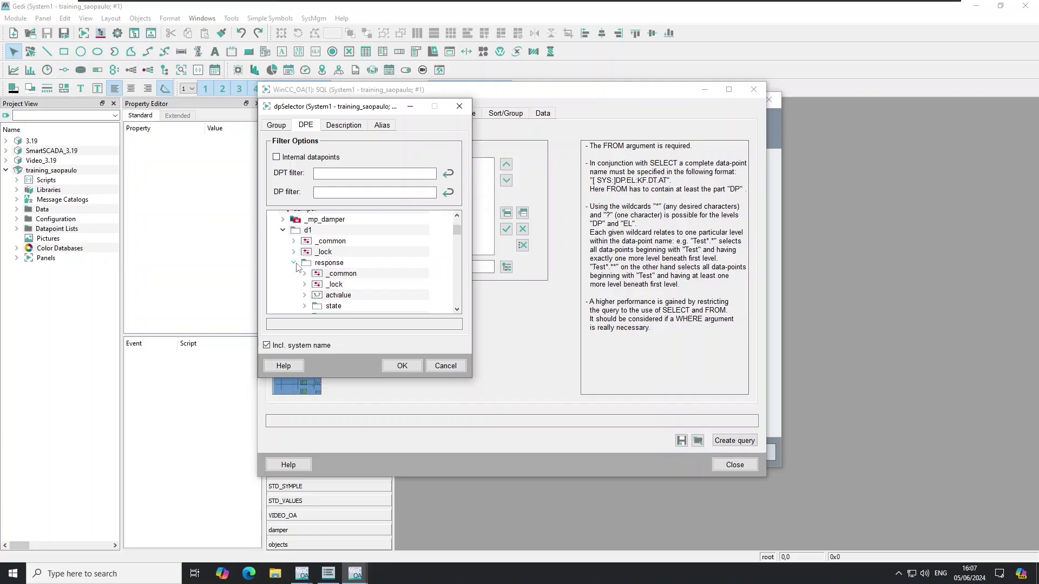
{"action": "left_click", "coordinate": [409, 296]}
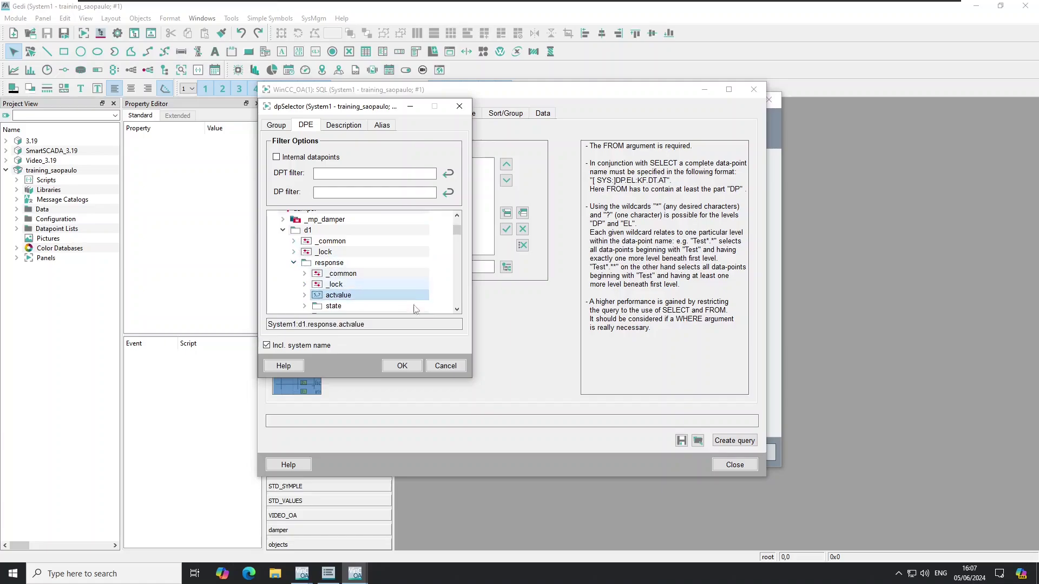
{"action": "left_click", "coordinate": [401, 366]}
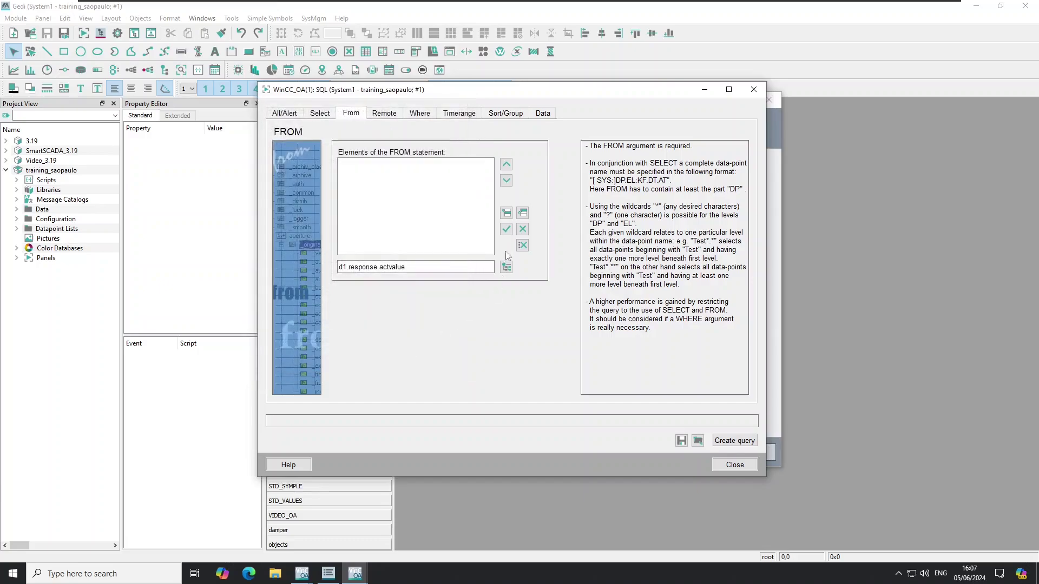
{"action": "left_click", "coordinate": [522, 217]}
Step: Enable TIMERANGE for the query, starting at 2024.06.05 15:00:00 and ending at the current time
{"action": "left_click", "coordinate": [390, 114]}
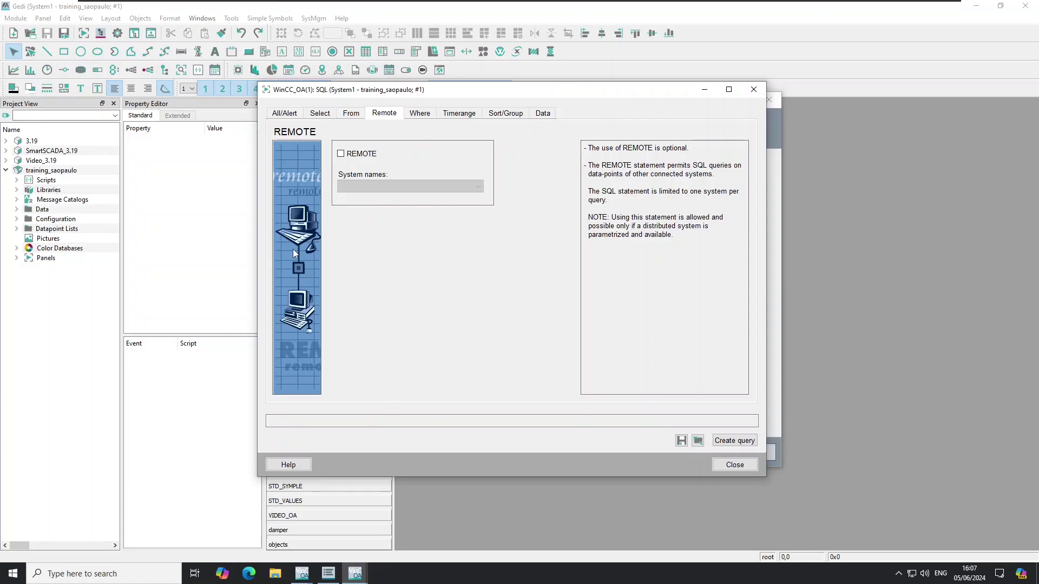
{"action": "left_click", "coordinate": [420, 124]}
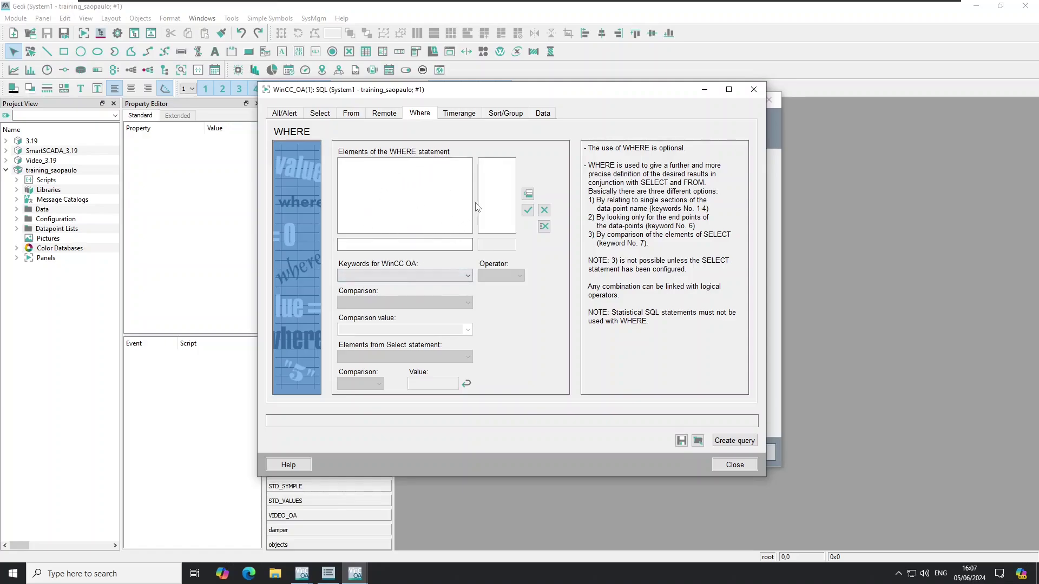
{"action": "left_click", "coordinate": [460, 114]}
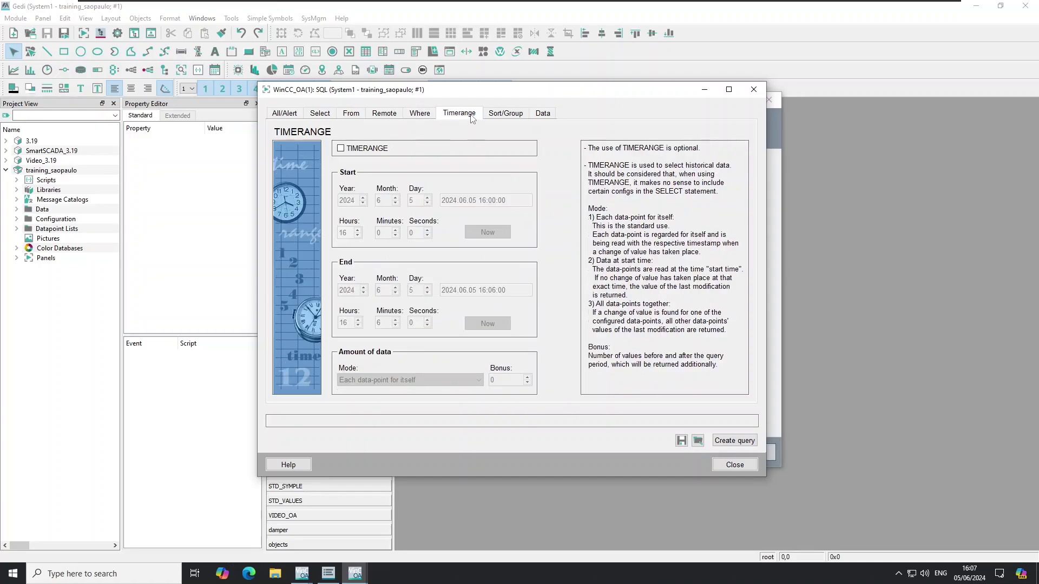
{"action": "left_click", "coordinate": [341, 149]}
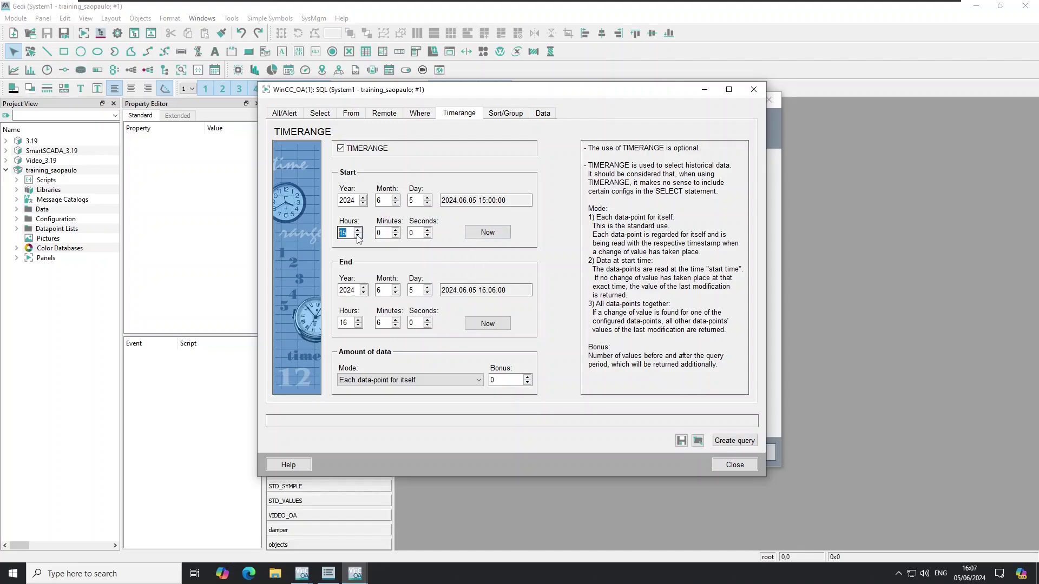
{"action": "left_click", "coordinate": [489, 325]}
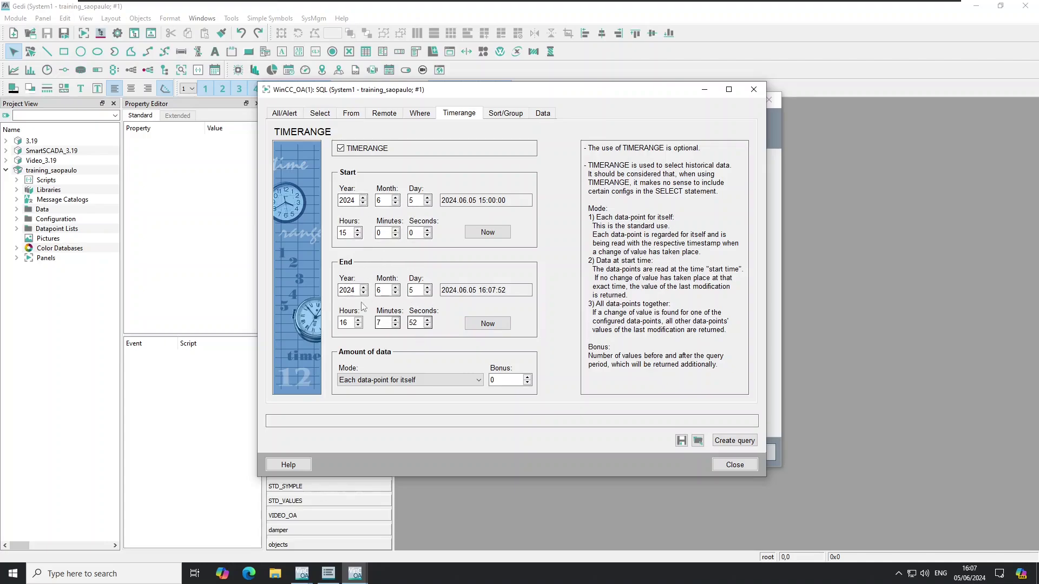
Step: Sort the query by time, and create and run it
{"action": "left_click", "coordinate": [507, 113]}
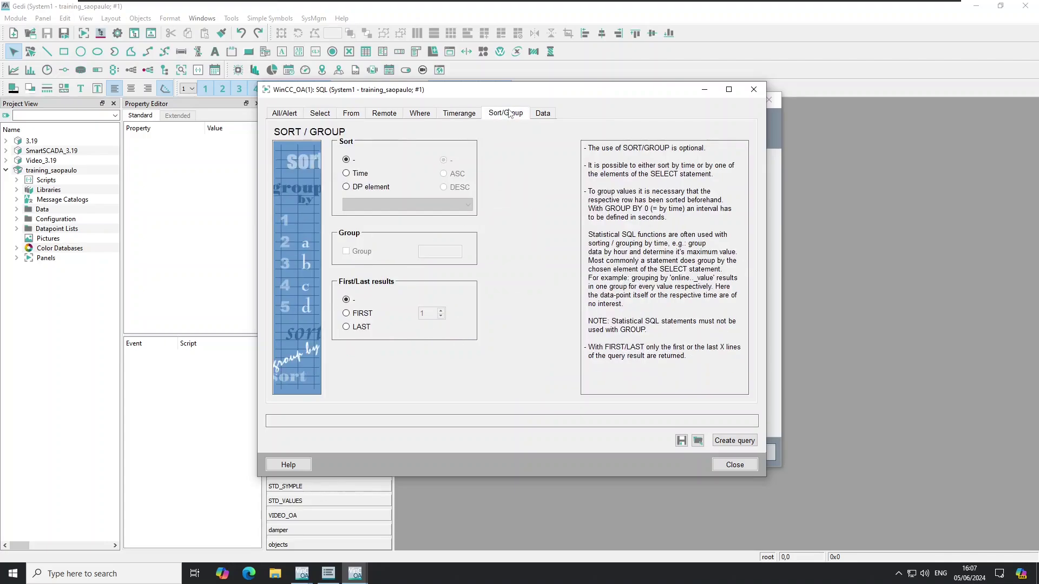
{"action": "left_click", "coordinate": [347, 175]}
{"action": "left_click", "coordinate": [747, 447]}
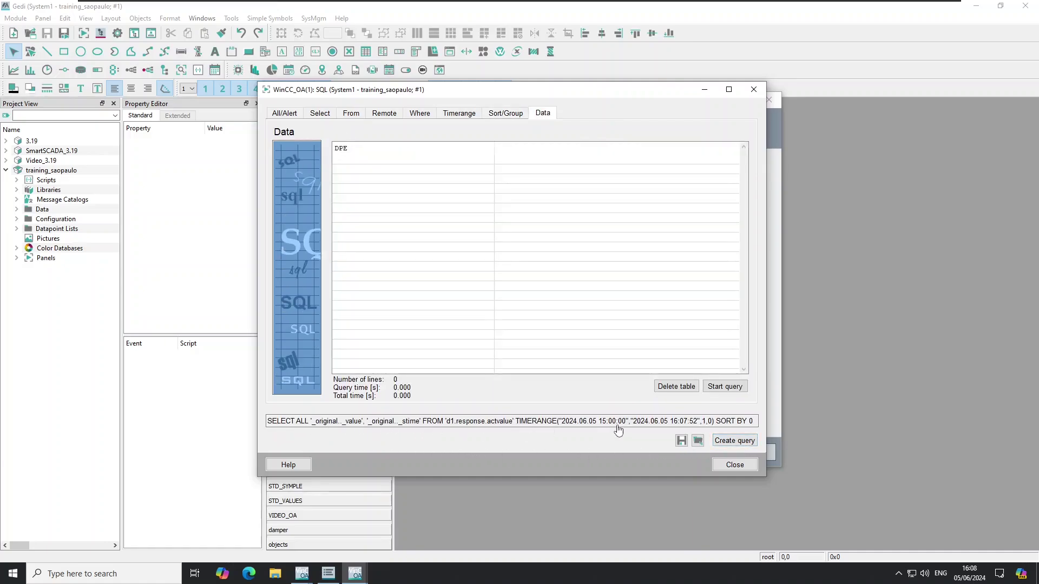
{"action": "left_click", "coordinate": [732, 391]}
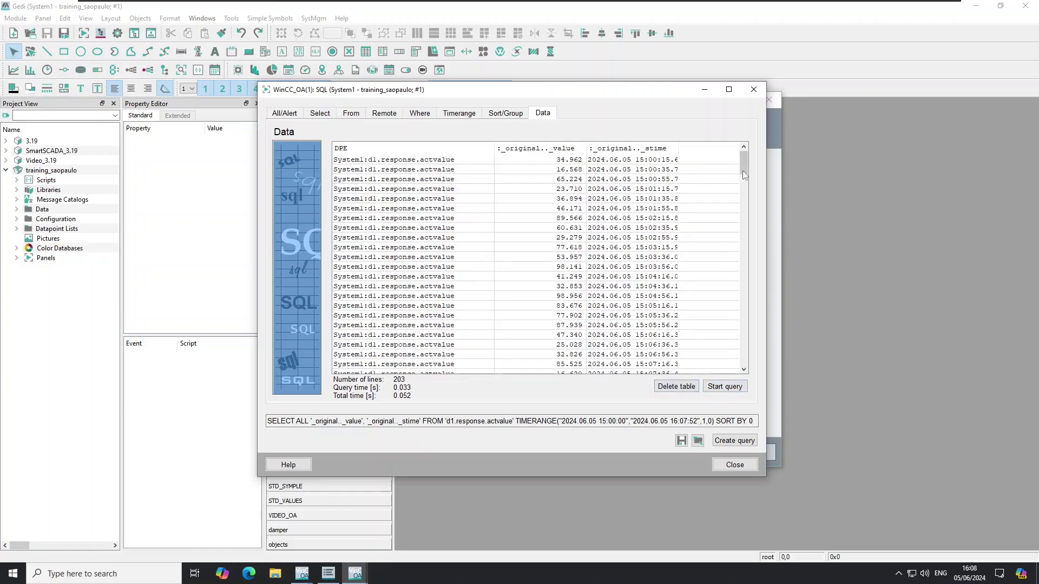
Step: Adjust the result table's column widths and examine the datapoint, value and timestamp entries from the first row to the last
{"action": "left_click_drag", "start_coordinate": [743, 160], "coordinate": [743, 161]}
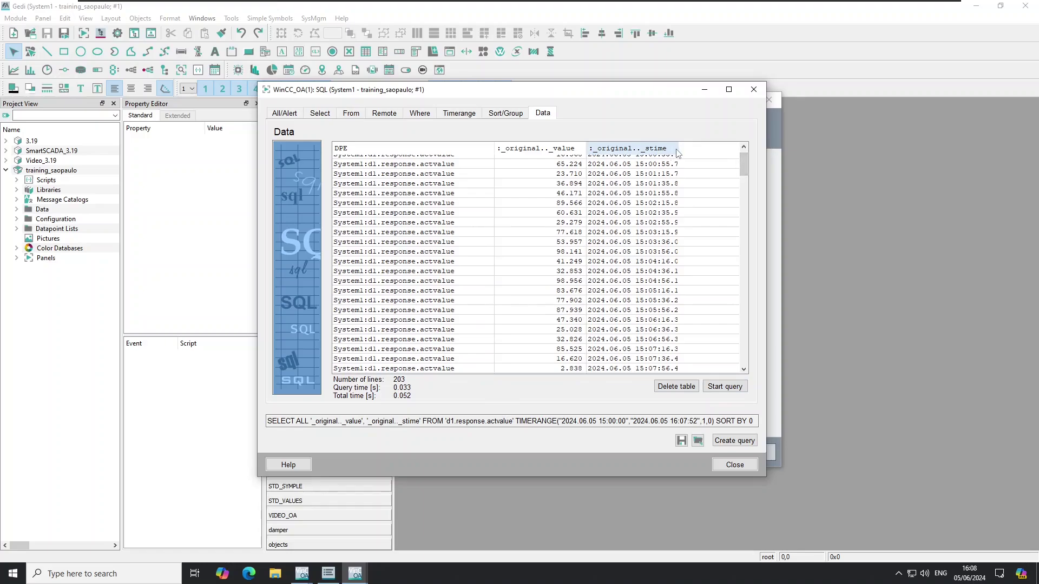
{"action": "left_click_drag", "start_coordinate": [678, 149], "coordinate": [711, 148]}
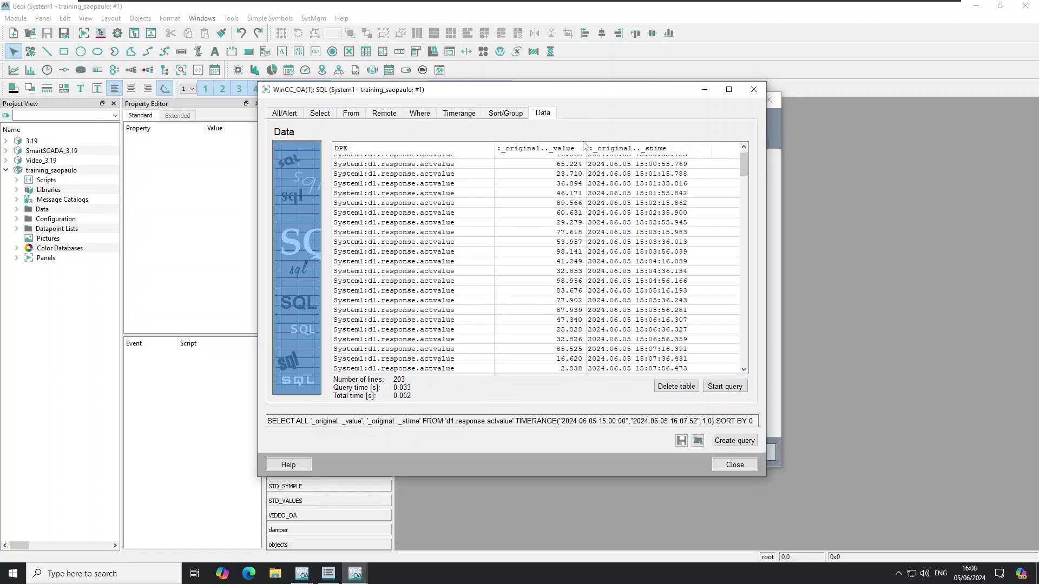
{"action": "left_click_drag", "start_coordinate": [585, 146], "coordinate": [599, 147]}
{"action": "scroll", "coordinate": [536, 222], "scroll_direction": "up", "scroll_amount": 1}
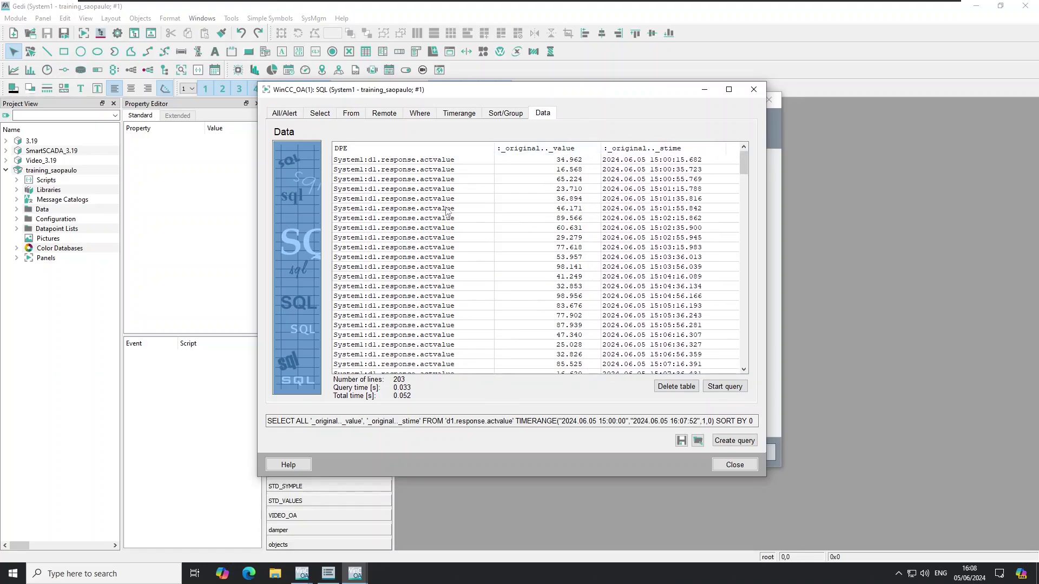
{"action": "left_click", "coordinate": [381, 162]}
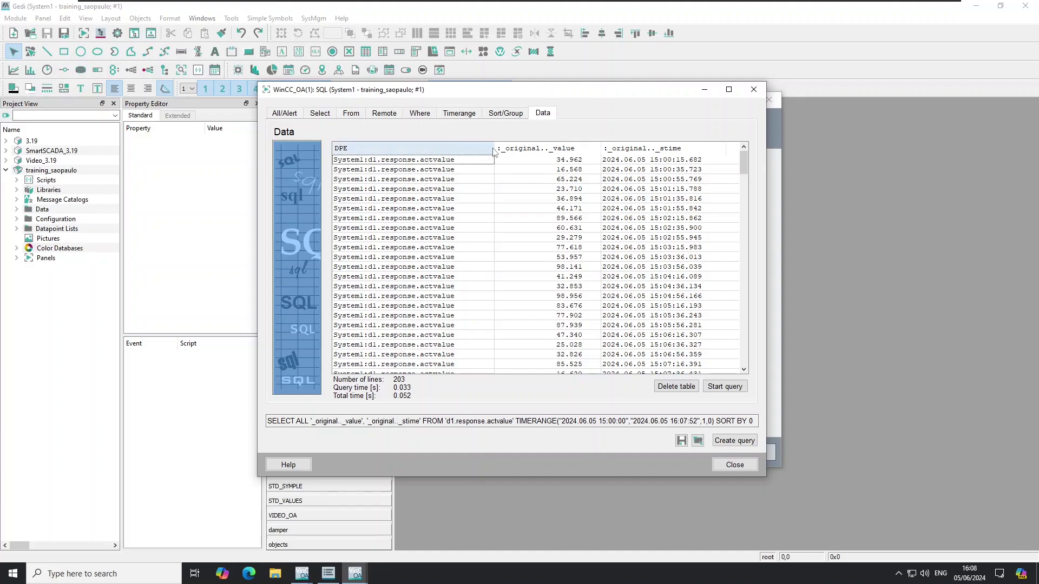
{"action": "left_click_drag", "start_coordinate": [494, 148], "coordinate": [461, 149]}
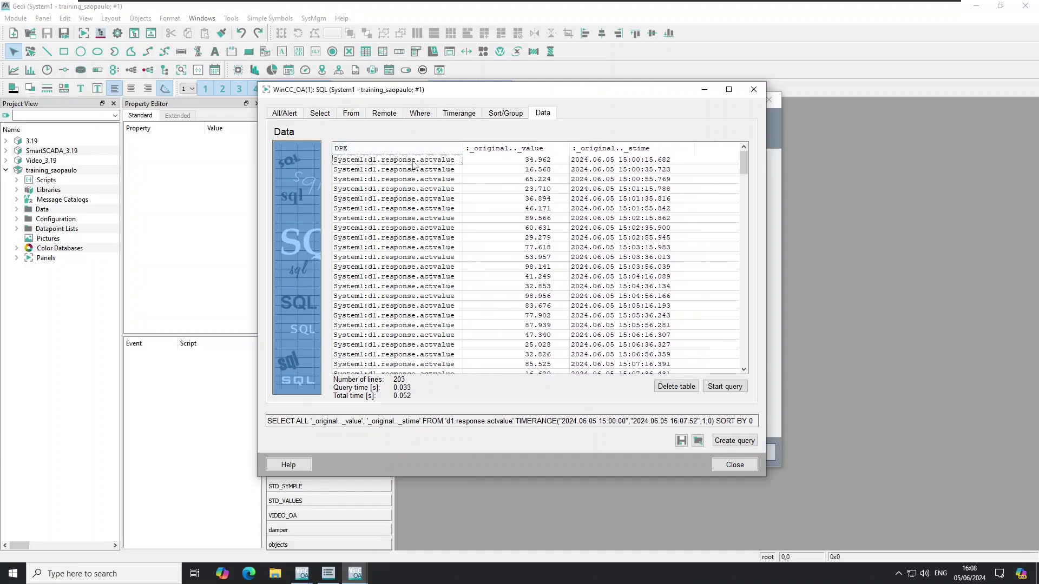
{"action": "left_click", "coordinate": [545, 163]}
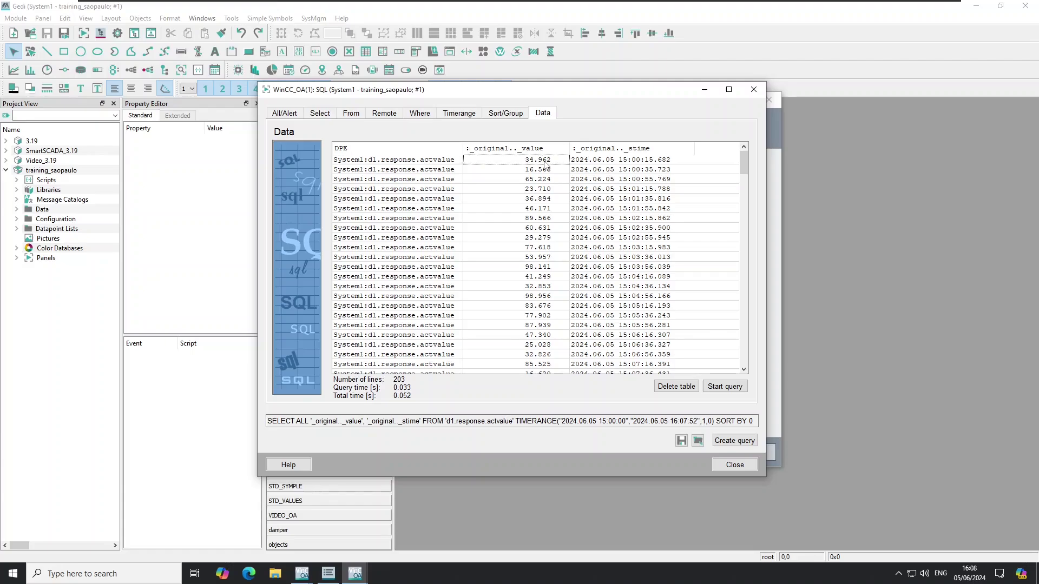
{"action": "left_click", "coordinate": [622, 162]}
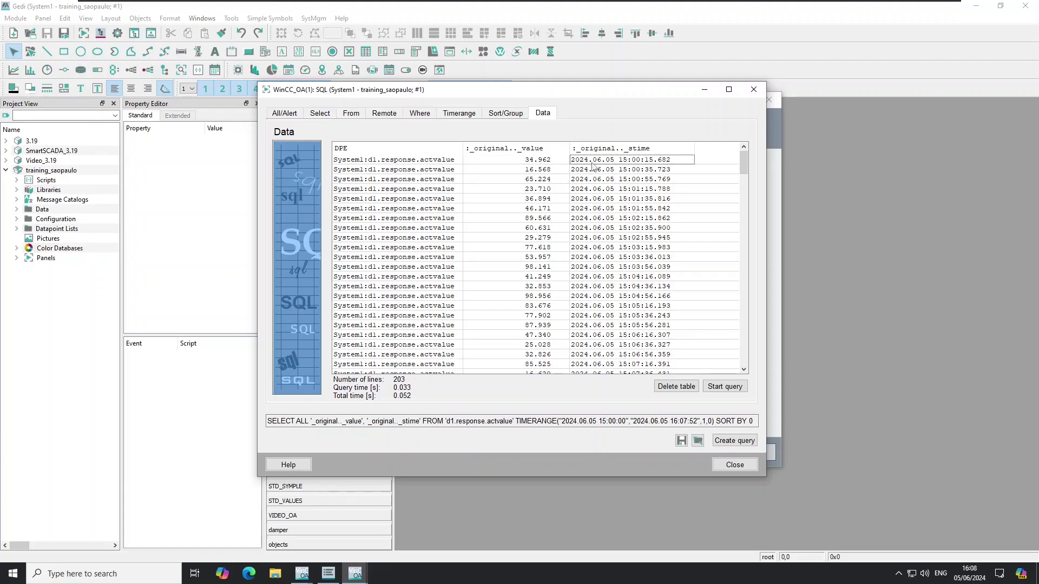
{"action": "left_click_drag", "start_coordinate": [745, 162], "coordinate": [739, 361]}
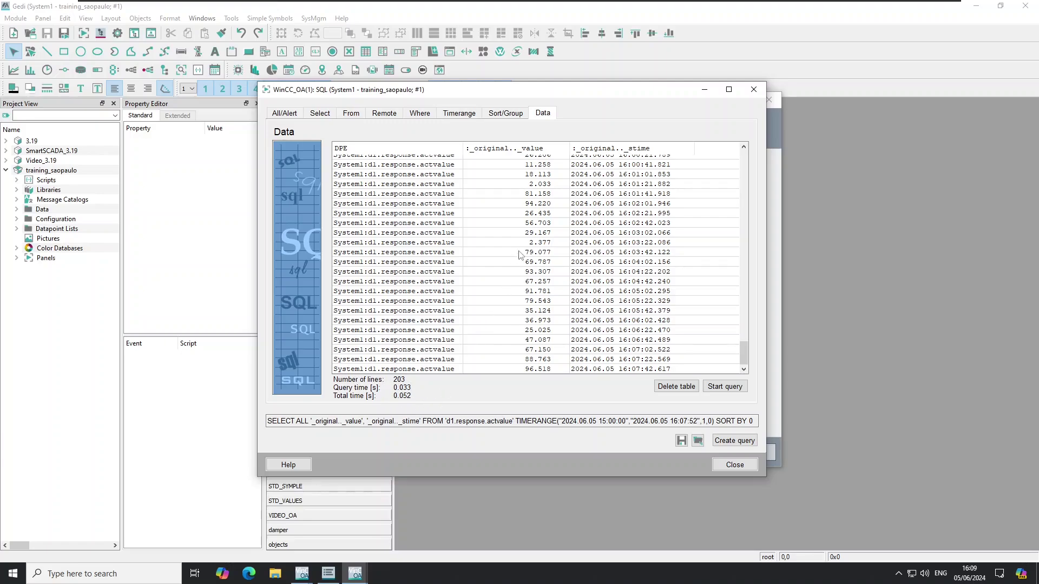
Step: Examine the damper value query's result rows, highlight its complete SQL statement, and close the query
{"action": "scroll", "coordinate": [596, 308], "scroll_direction": "up", "scroll_amount": 3}
{"action": "scroll", "coordinate": [601, 313], "scroll_direction": "down", "scroll_amount": 3}
{"action": "mouse_move", "coordinate": [271, 425]}
{"action": "left_mouse_down"}
{"action": "mouse_move", "coordinate": [755, 428]}
{"action": "mouse_move", "coordinate": [268, 423]}
{"action": "left_mouse_up"}
{"action": "left_click", "coordinate": [389, 421]}
{"action": "left_click_drag", "start_coordinate": [267, 425], "coordinate": [753, 427]}
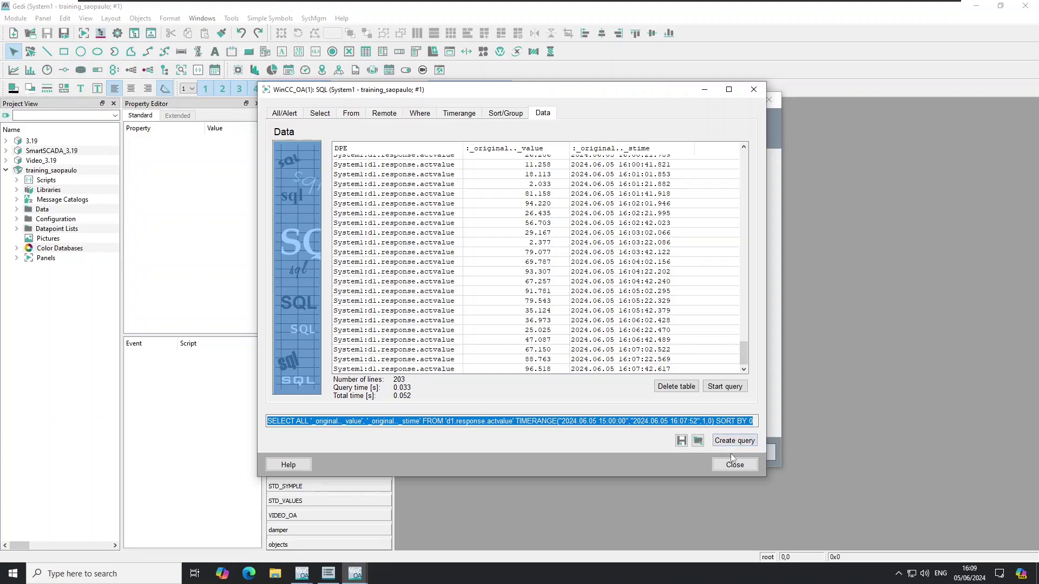
{"action": "left_click", "coordinate": [728, 468]}
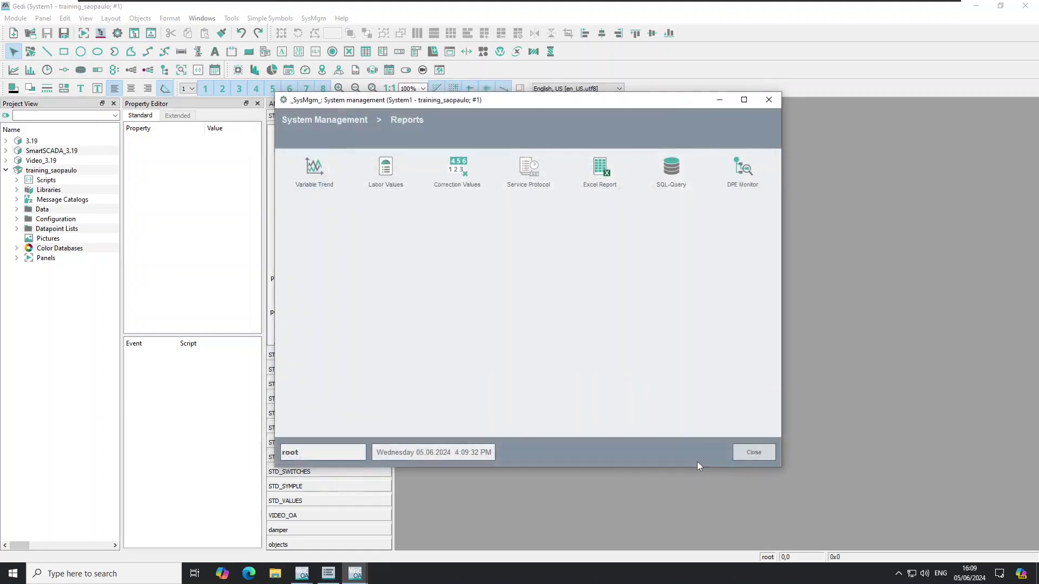
Step: Start a new SQL query with the ALERT option enabled and add _alert_hdl.._text to the SELECT statement
{"action": "left_click", "coordinate": [671, 168]}
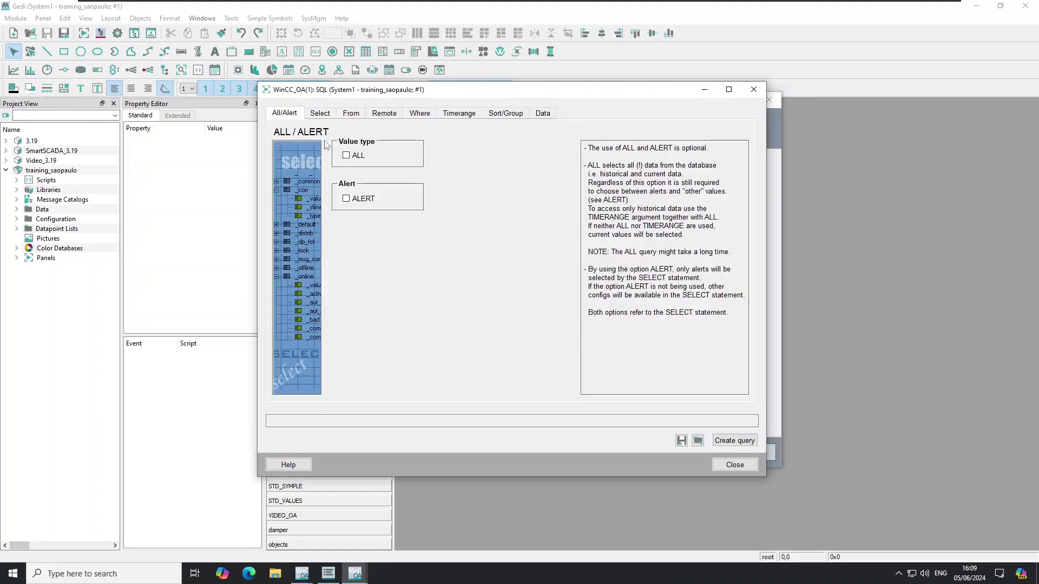
{"action": "left_click", "coordinate": [346, 199]}
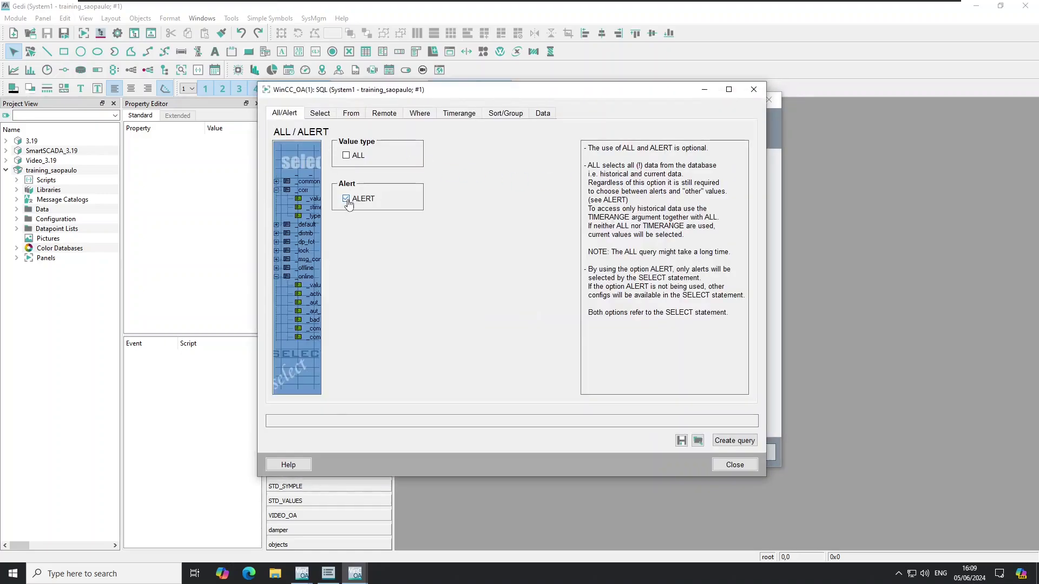
{"action": "left_click", "coordinate": [320, 114]}
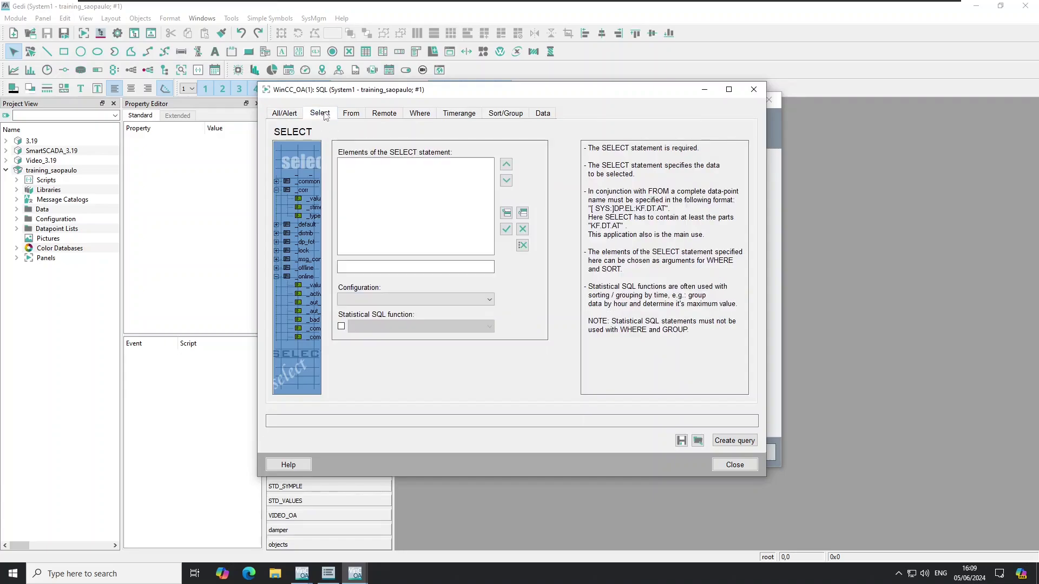
{"action": "left_click", "coordinate": [418, 302]}
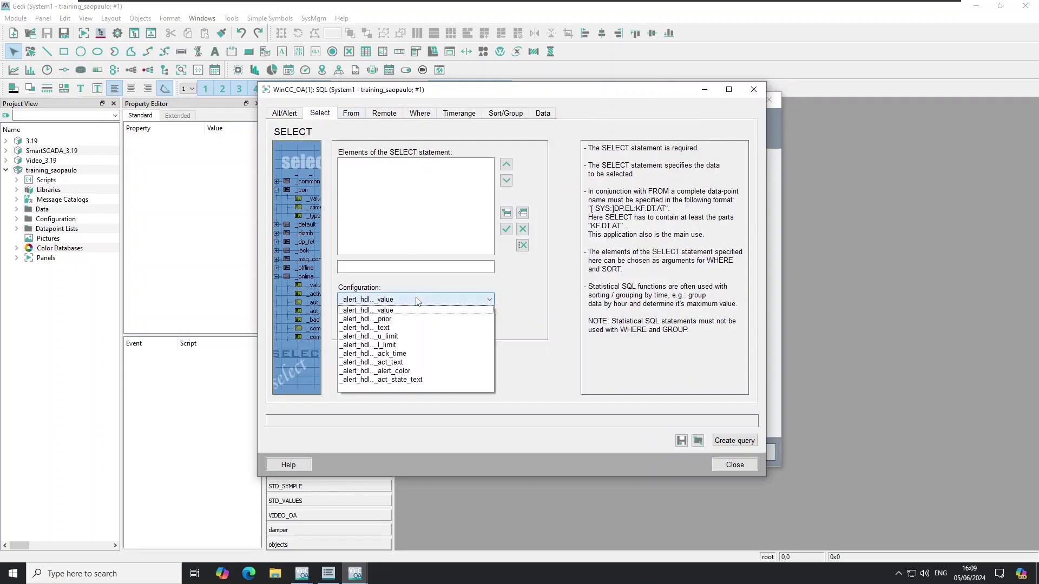
{"action": "left_click", "coordinate": [402, 328]}
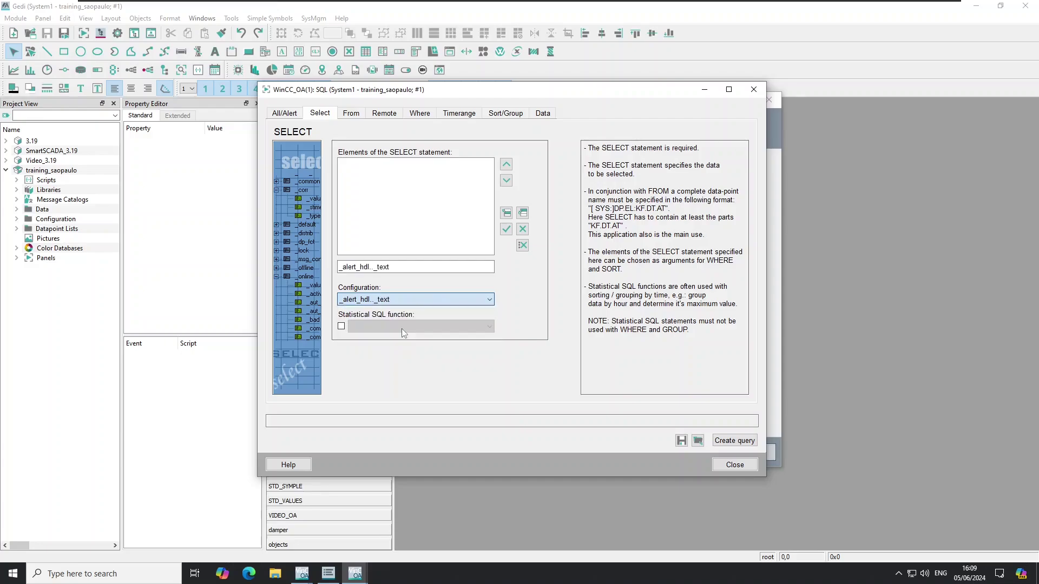
{"action": "left_click", "coordinate": [525, 216]}
Step: Add the damper datapoint d1 to the FROM statement of the alert query
{"action": "left_click", "coordinate": [354, 115]}
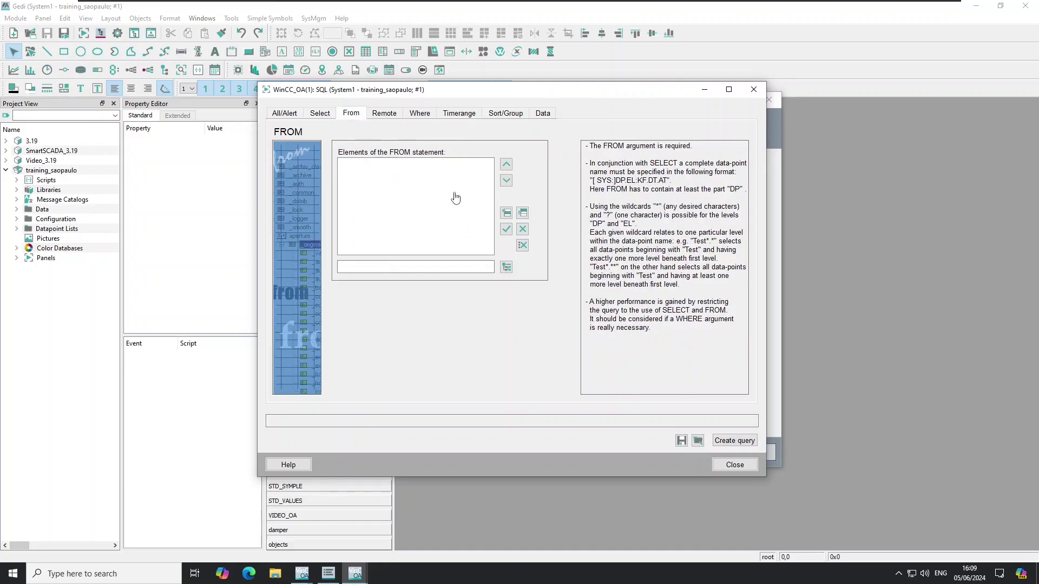
{"action": "left_click", "coordinate": [506, 268]}
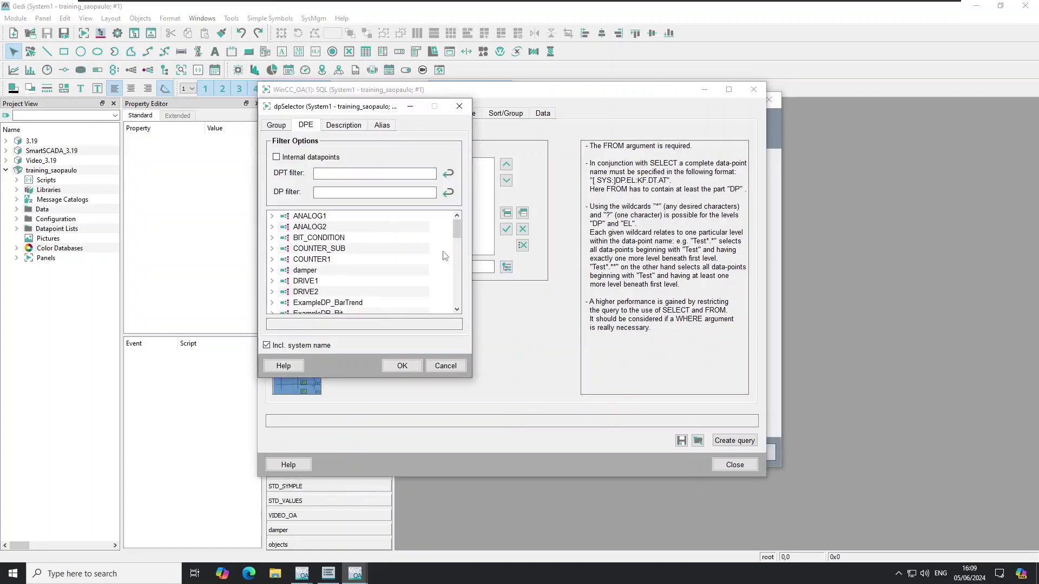
{"action": "left_click", "coordinate": [275, 271]}
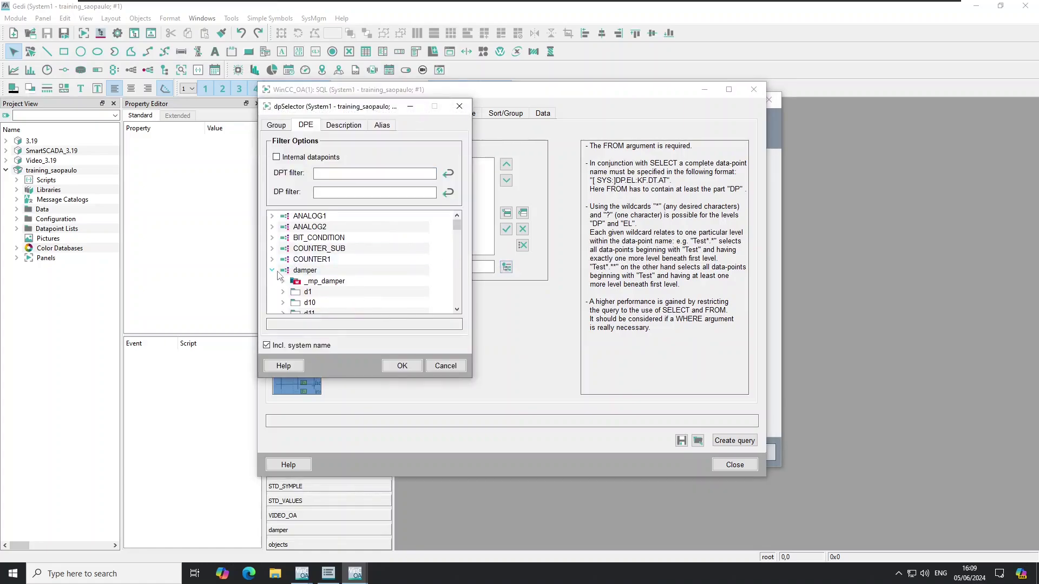
{"action": "left_click", "coordinate": [307, 292]}
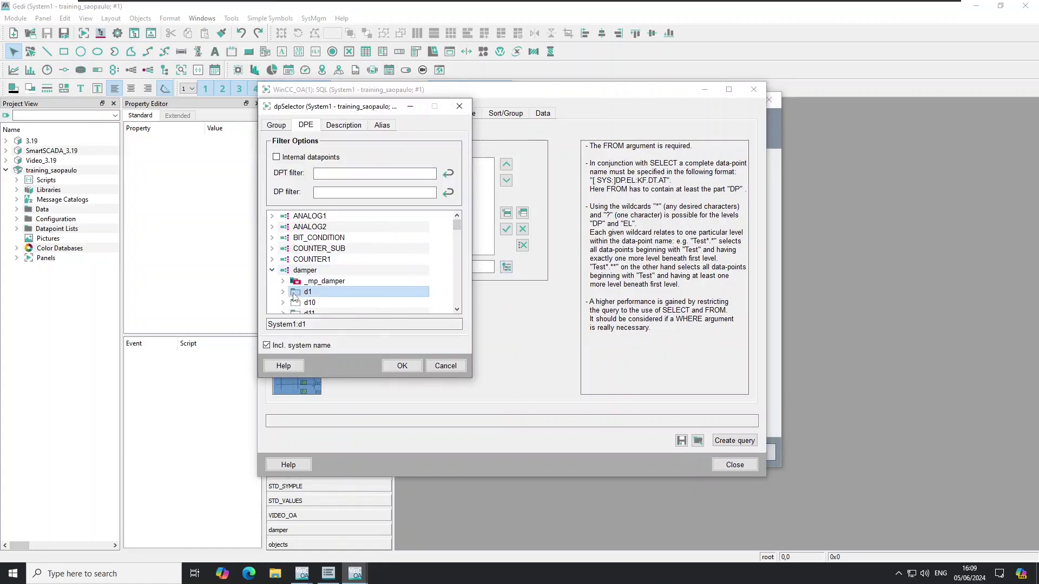
{"action": "left_click", "coordinate": [402, 365]}
{"action": "left_click", "coordinate": [522, 213]}
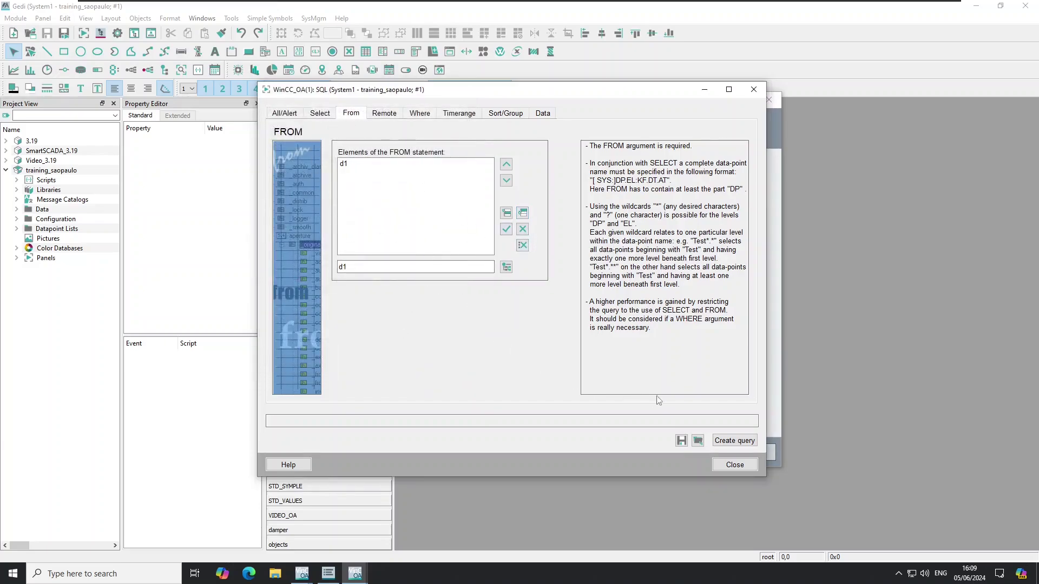
Step: Create and run the alert query, and widen the DPE and Time columns of the result table
{"action": "left_click", "coordinate": [734, 441]}
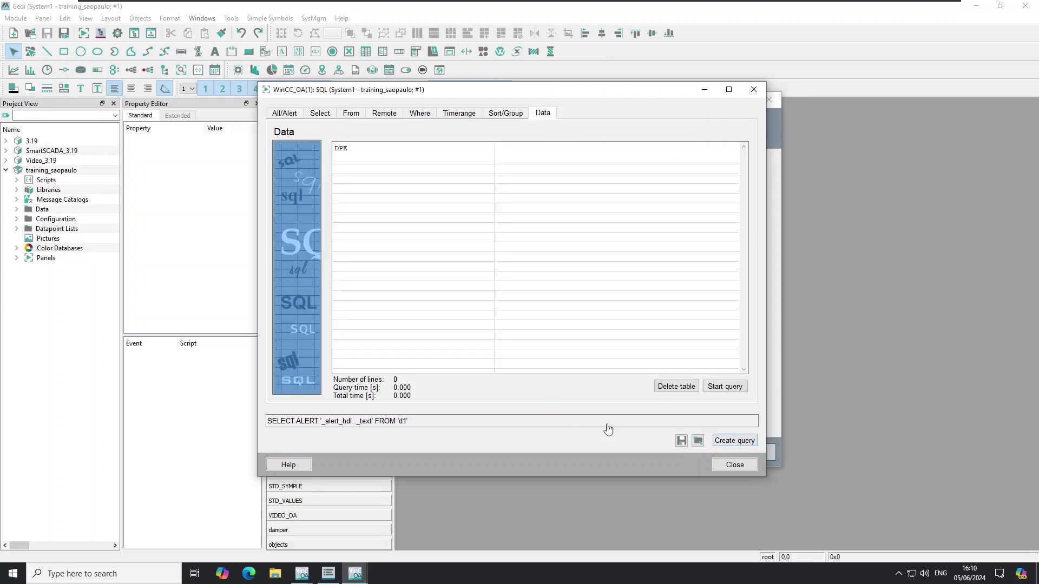
{"action": "left_click", "coordinate": [719, 388]}
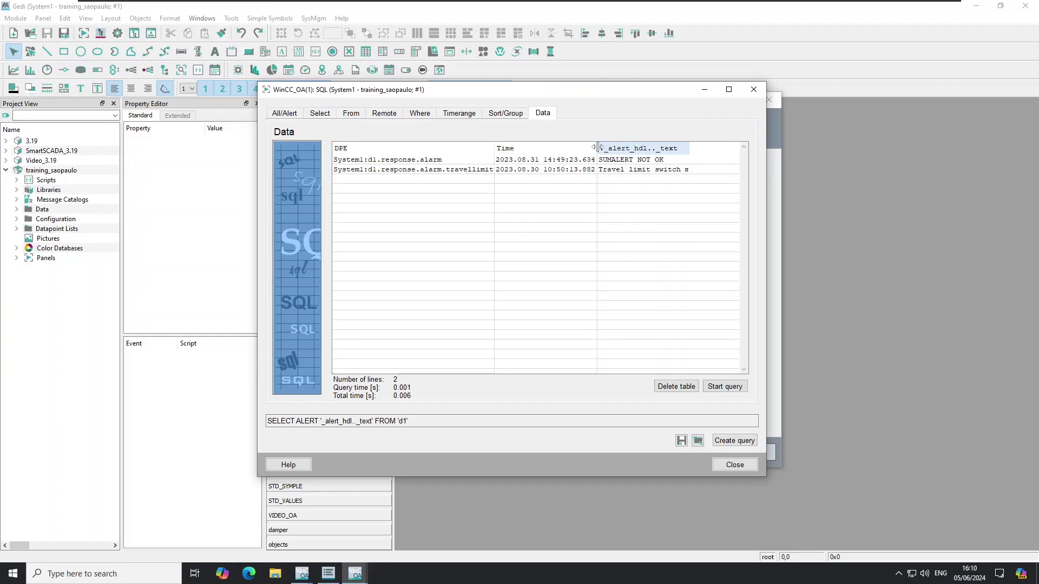
{"action": "left_click_drag", "start_coordinate": [597, 150], "coordinate": [610, 153]}
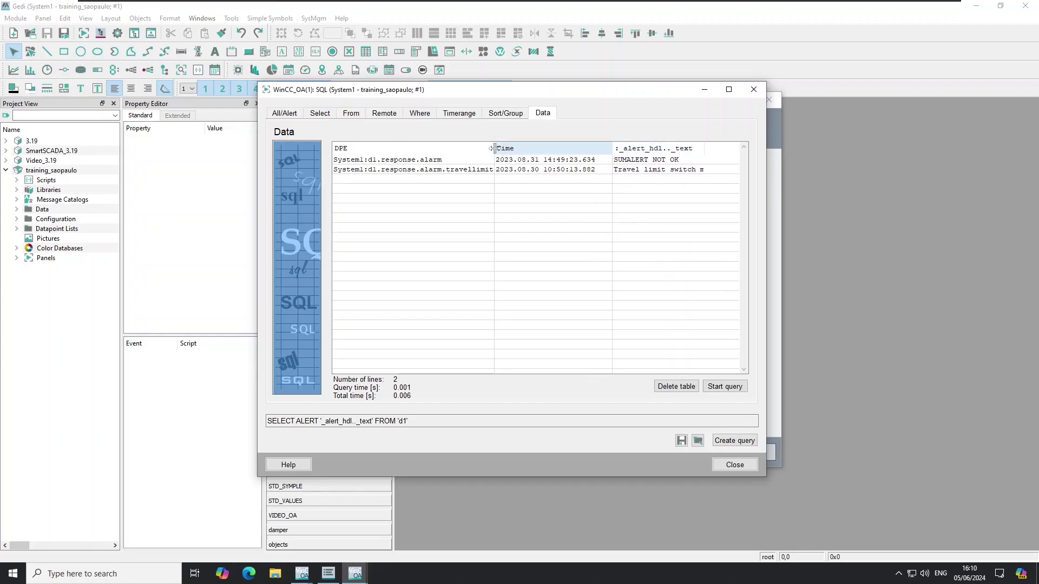
{"action": "left_click_drag", "start_coordinate": [494, 150], "coordinate": [504, 150]}
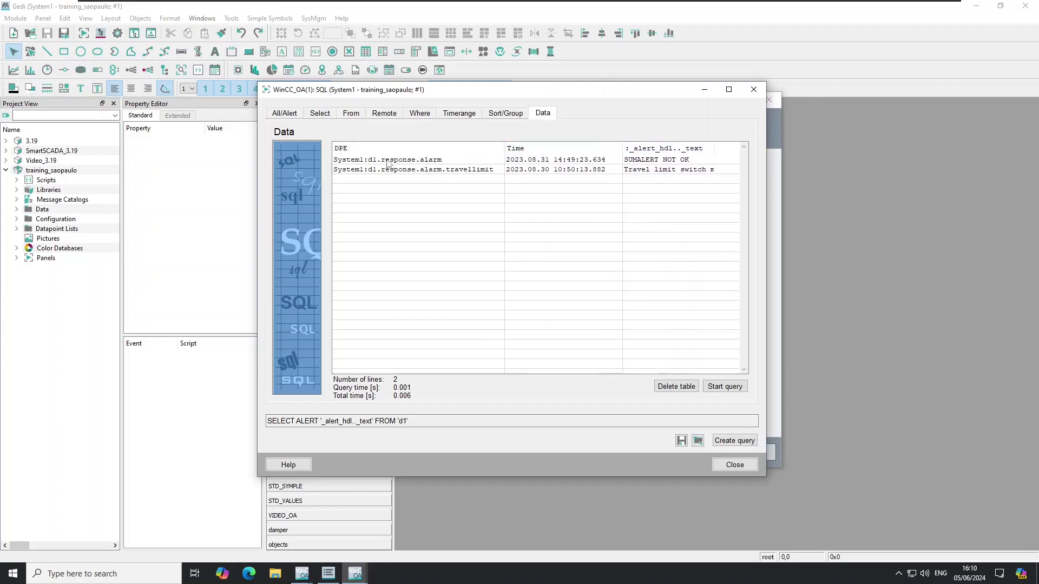
Step: Examine each alert's datapoint, time and full text, widening the text column, highlight the SQL statement, and close the query
{"action": "left_click", "coordinate": [390, 161]}
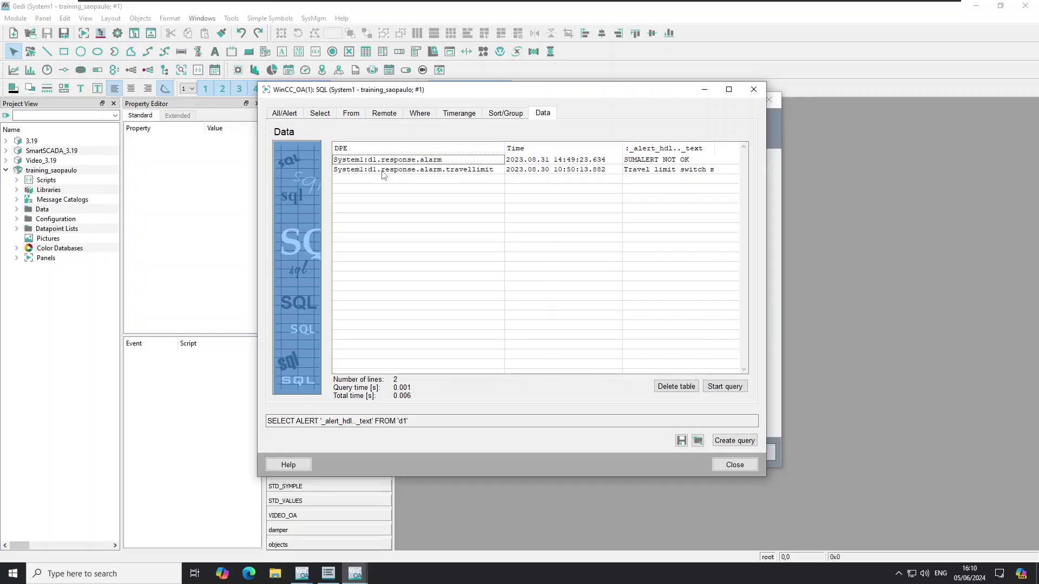
{"action": "left_click", "coordinate": [404, 172]}
{"action": "left_click", "coordinate": [413, 162]}
{"action": "left_click", "coordinate": [415, 171]}
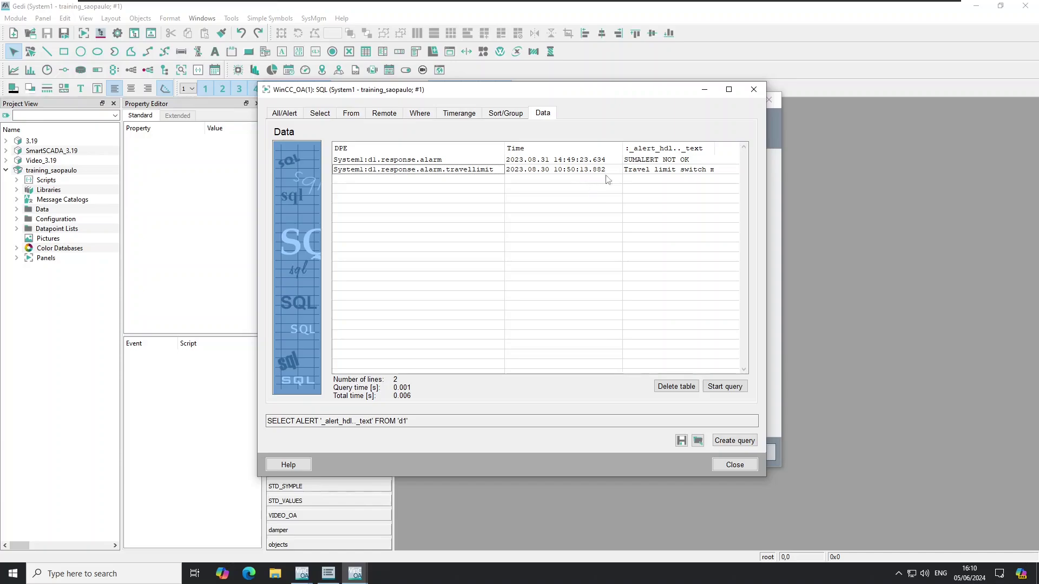
{"action": "left_click", "coordinate": [654, 161]}
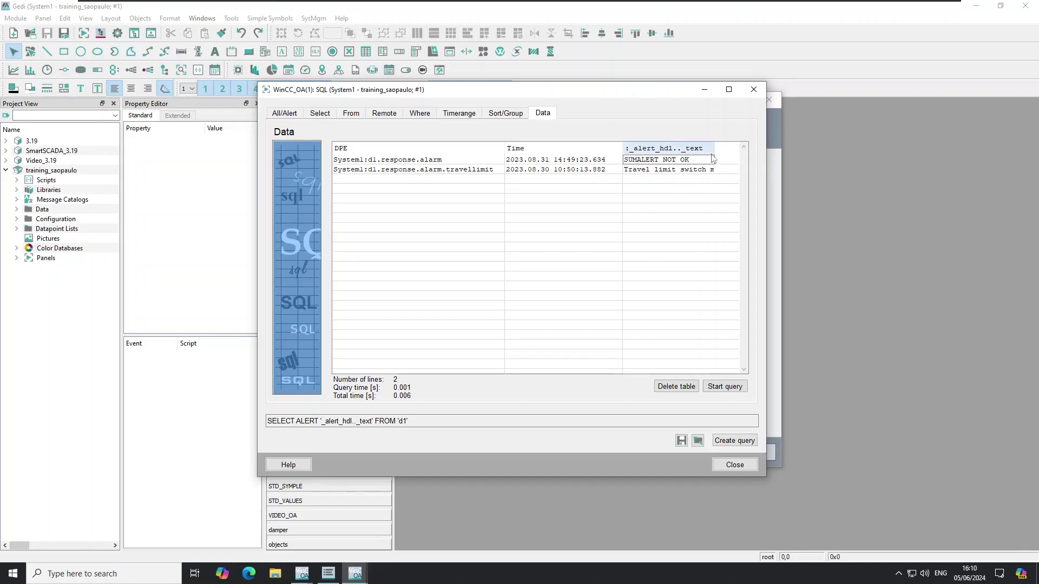
{"action": "left_click_drag", "start_coordinate": [715, 148], "coordinate": [747, 148]}
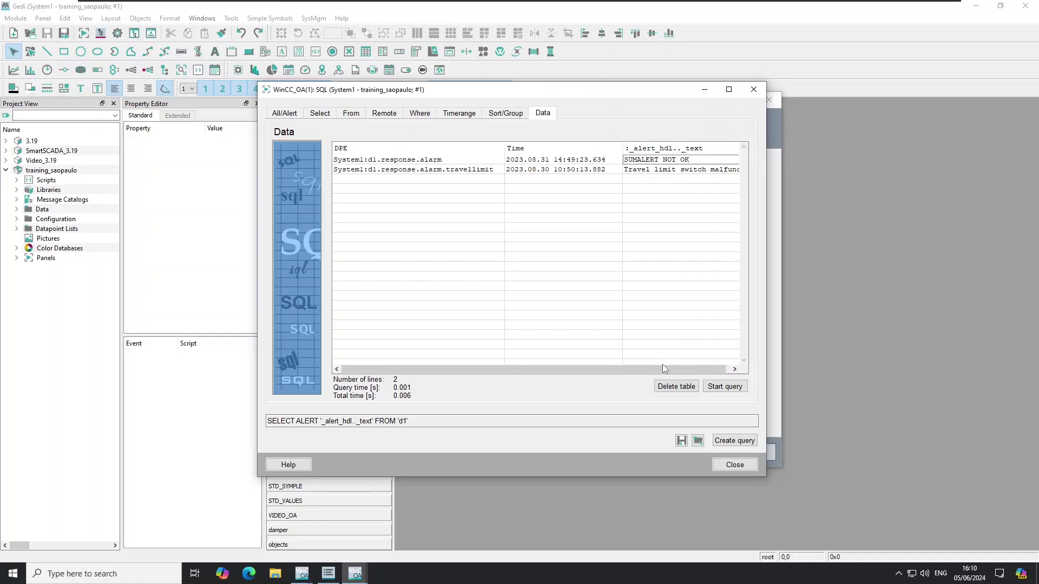
{"action": "mouse_move", "coordinate": [719, 370]}
{"action": "left_mouse_down"}
{"action": "mouse_move", "coordinate": [691, 368]}
{"action": "mouse_move", "coordinate": [737, 369]}
{"action": "left_mouse_up"}
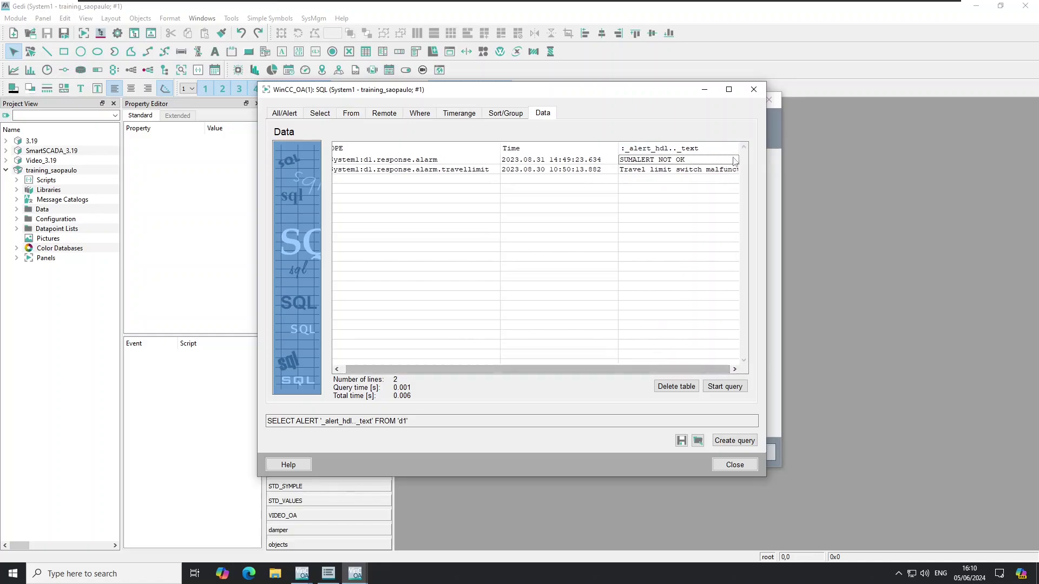
{"action": "left_click_drag", "start_coordinate": [741, 150], "coordinate": [753, 151]}
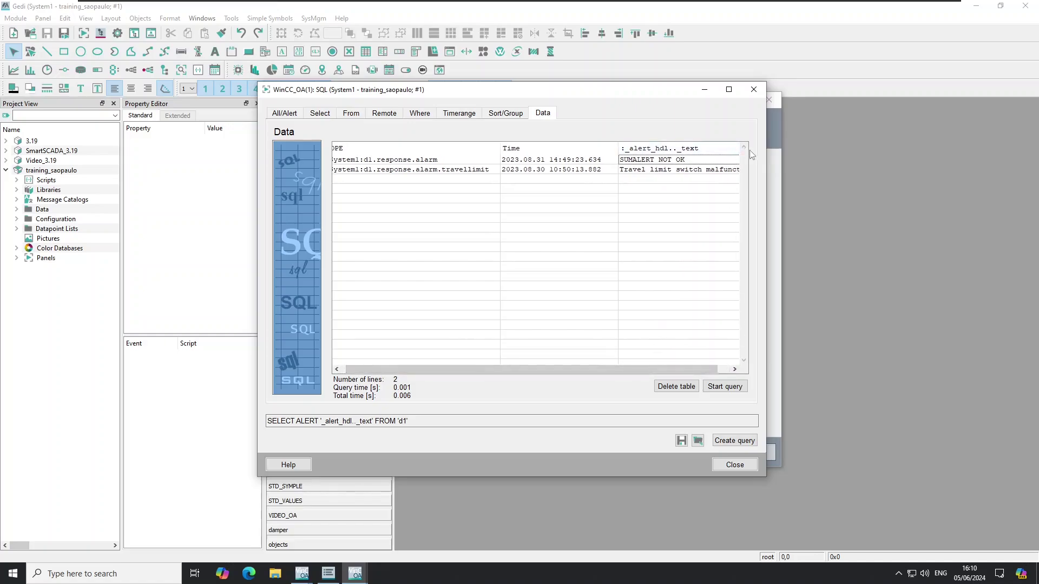
{"action": "left_click_drag", "start_coordinate": [642, 368], "coordinate": [655, 368]}
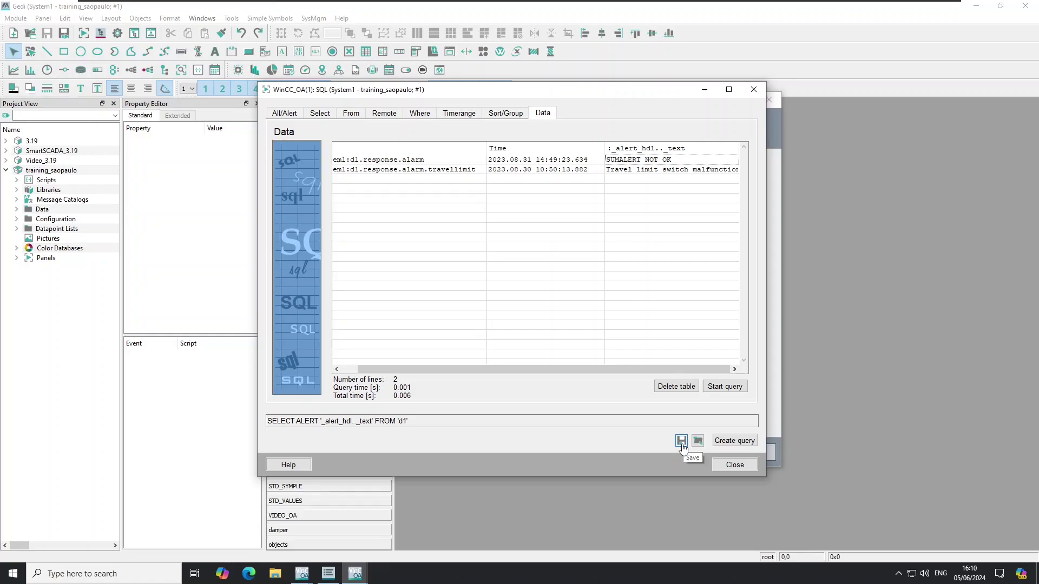
{"action": "left_click_drag", "start_coordinate": [425, 421], "coordinate": [265, 425]}
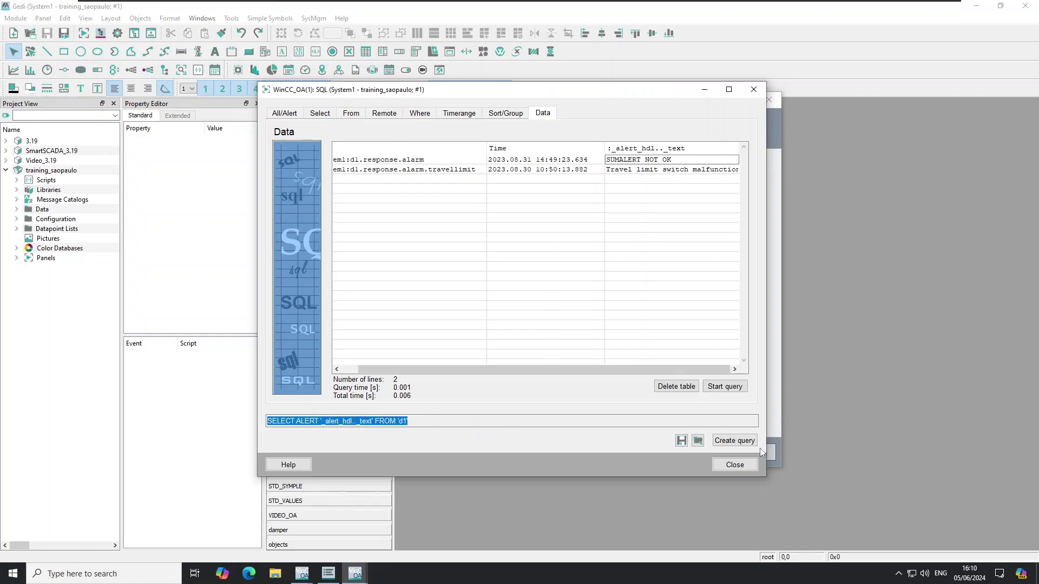
{"action": "left_click", "coordinate": [737, 465]}
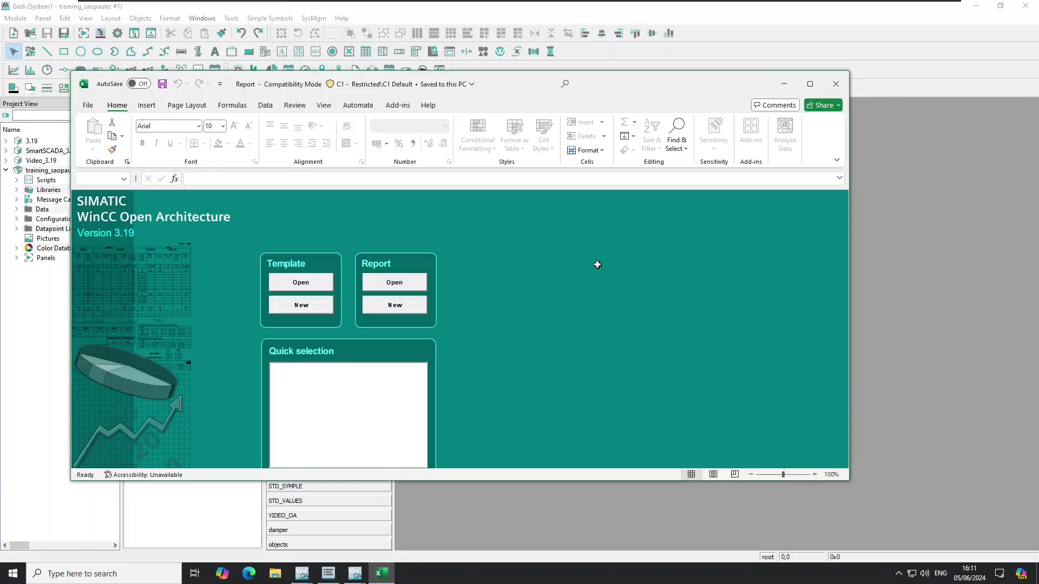
Step: In the Excel report workbook, open the Basic values configuration, entering the configuration password and saving it for the session
{"action": "left_click", "coordinate": [810, 84]}
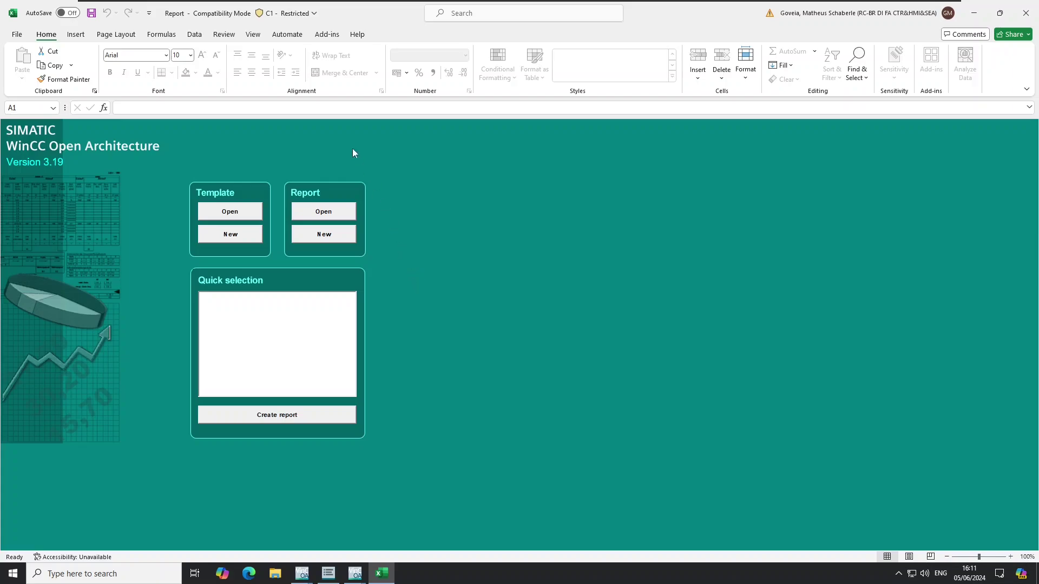
{"action": "left_click", "coordinate": [323, 39]}
{"action": "left_click", "coordinate": [47, 70]}
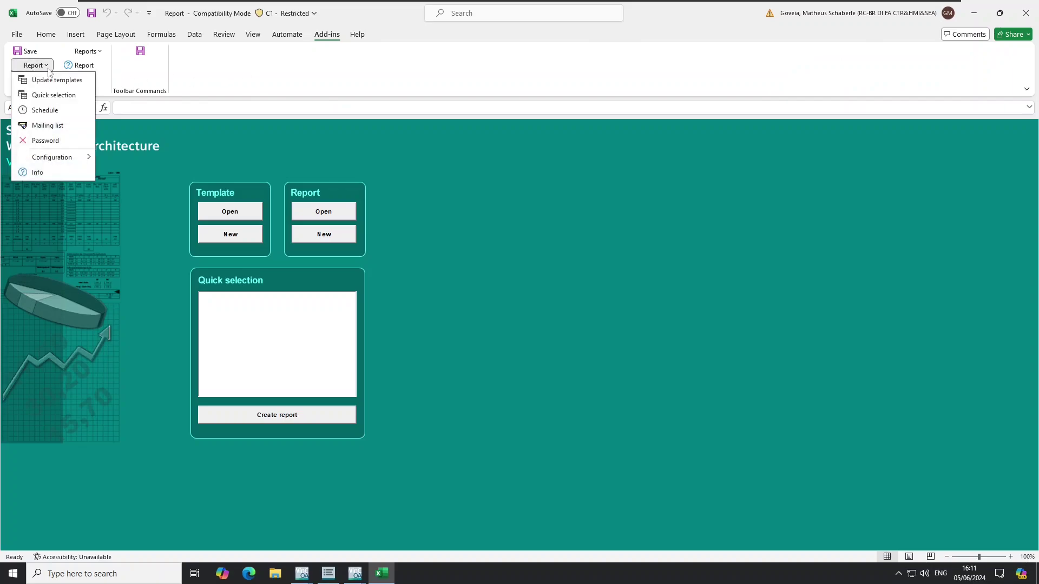
{"action": "mouse_move", "coordinate": [64, 161]}
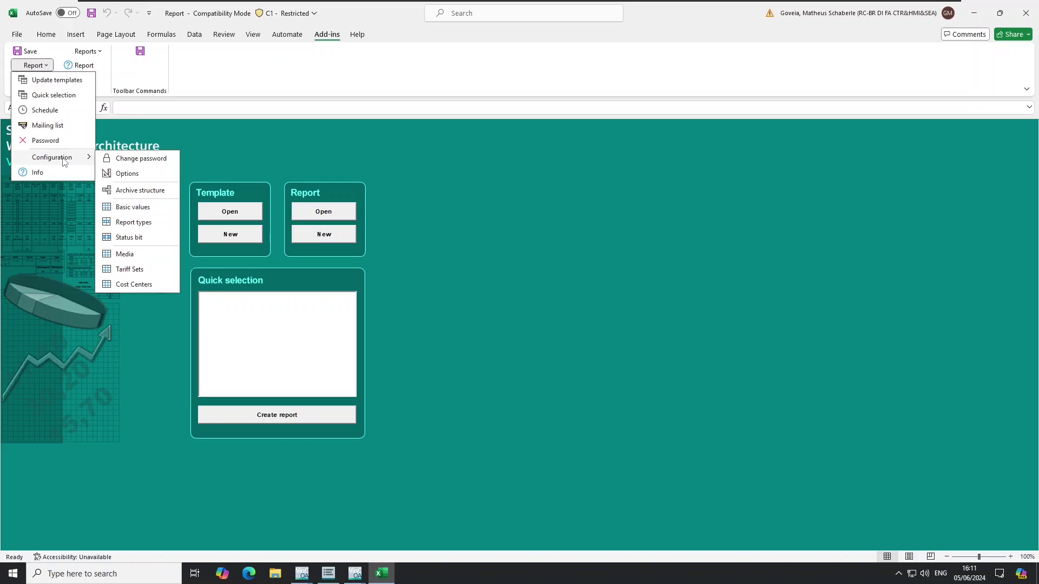
{"action": "left_click", "coordinate": [131, 209]}
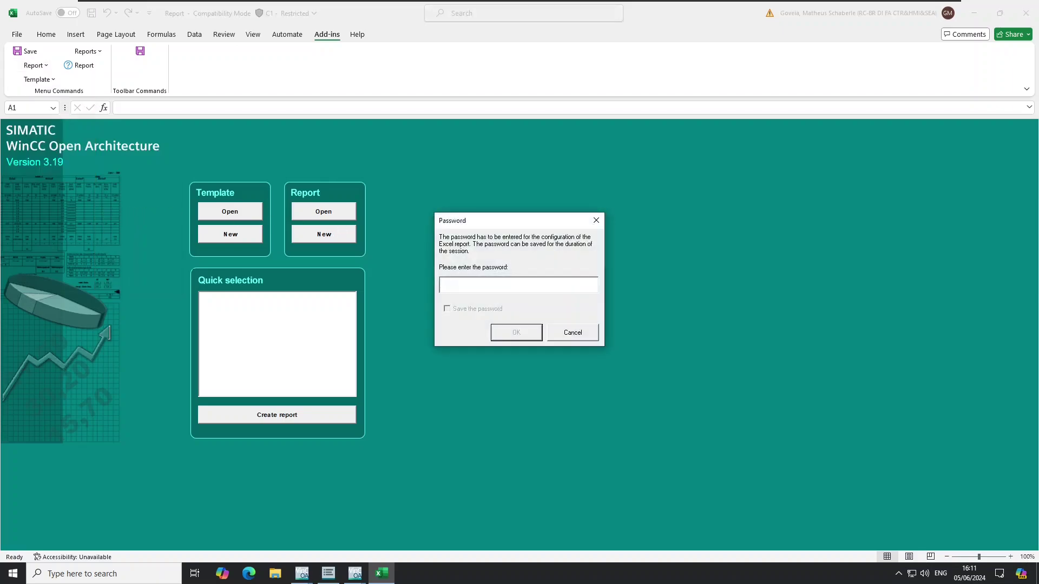
{"action": "type", "text": "*******"}
{"action": "left_click", "coordinate": [494, 309]}
{"action": "left_click", "coordinate": [511, 331]}
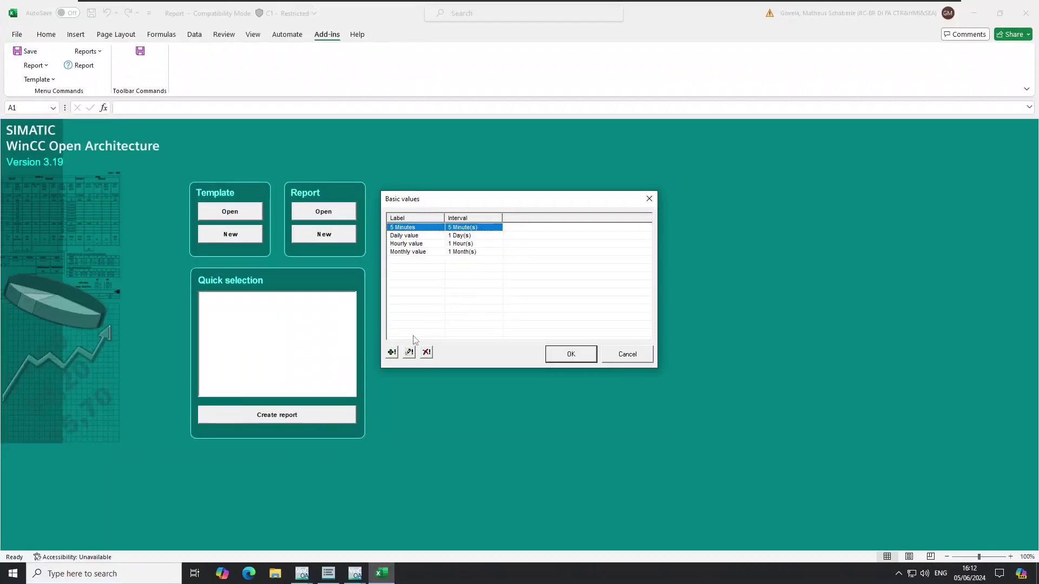
Step: Add a basic value labelled "Valor Anual" with an interval of 1 Year(s)
{"action": "left_click", "coordinate": [335, 459]}
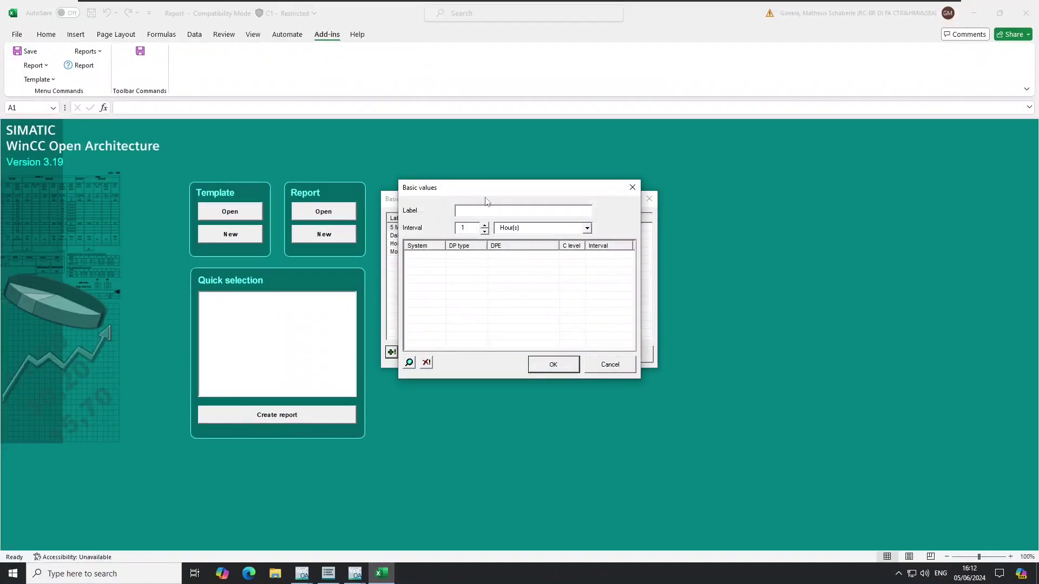
{"action": "left_click_drag", "start_coordinate": [491, 195], "coordinate": [477, 288]}
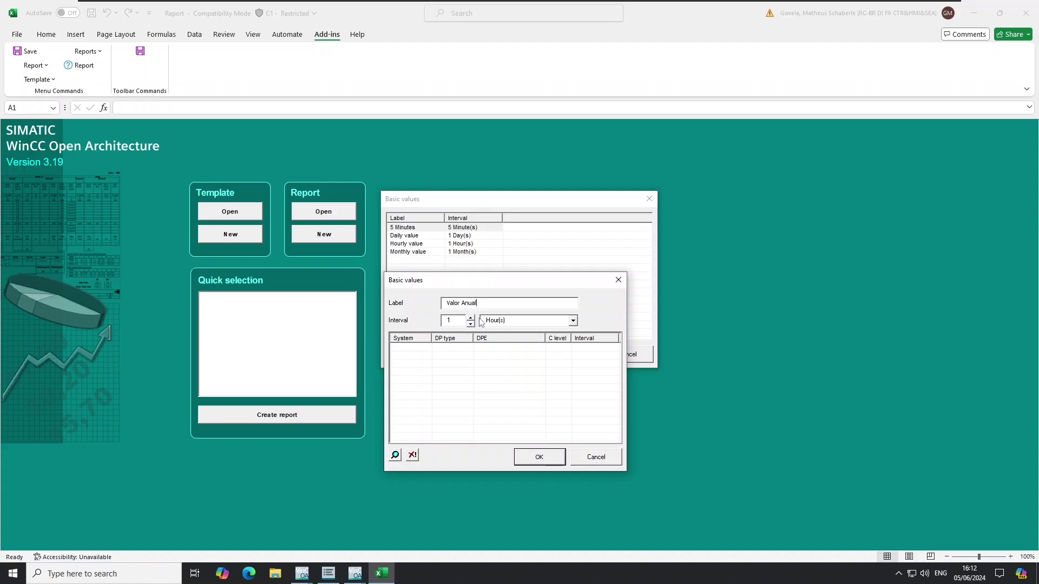
{"action": "left_click", "coordinate": [573, 322]}
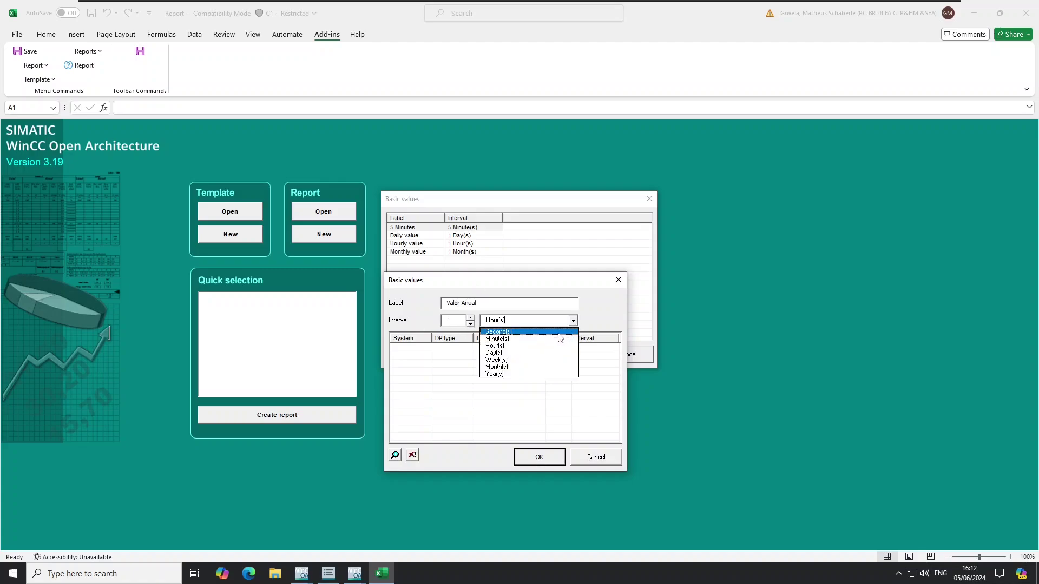
{"action": "left_click", "coordinate": [510, 375]}
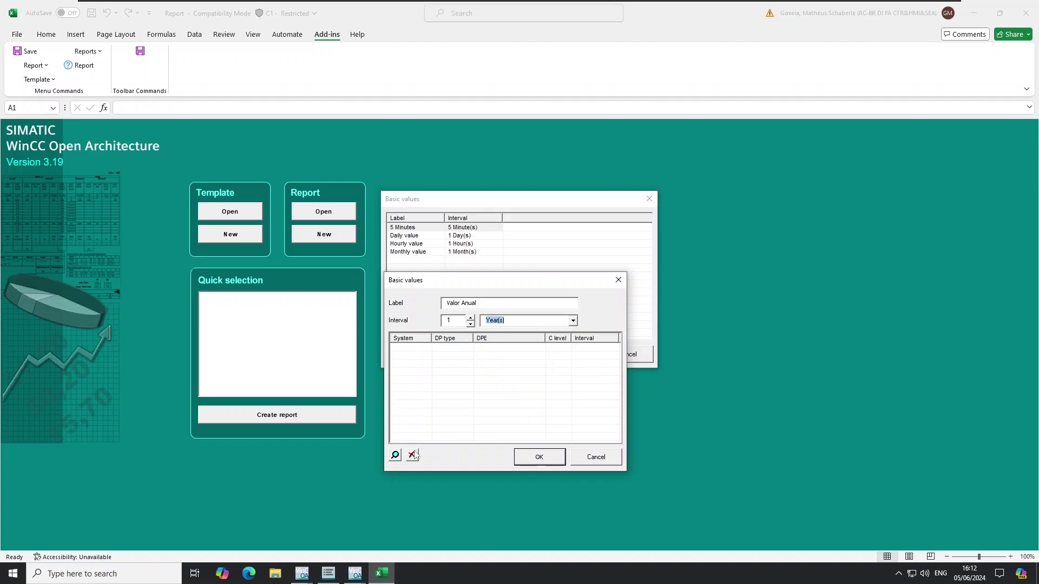
{"action": "left_click", "coordinate": [467, 353]}
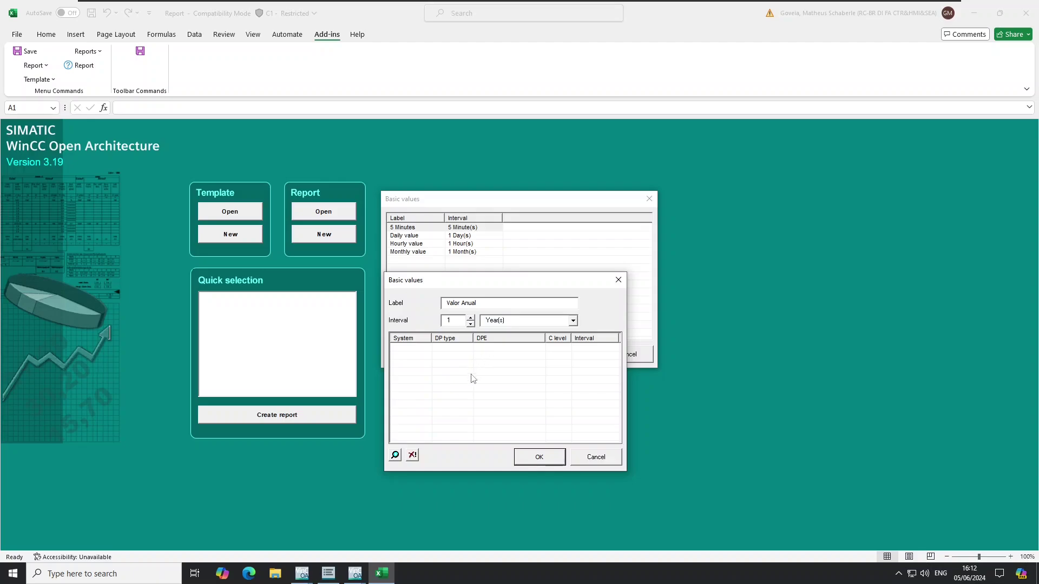
Step: Examine the compression templates and the System, DP type and DPE filter options, and close the list without selecting any
{"action": "left_click", "coordinate": [395, 455]}
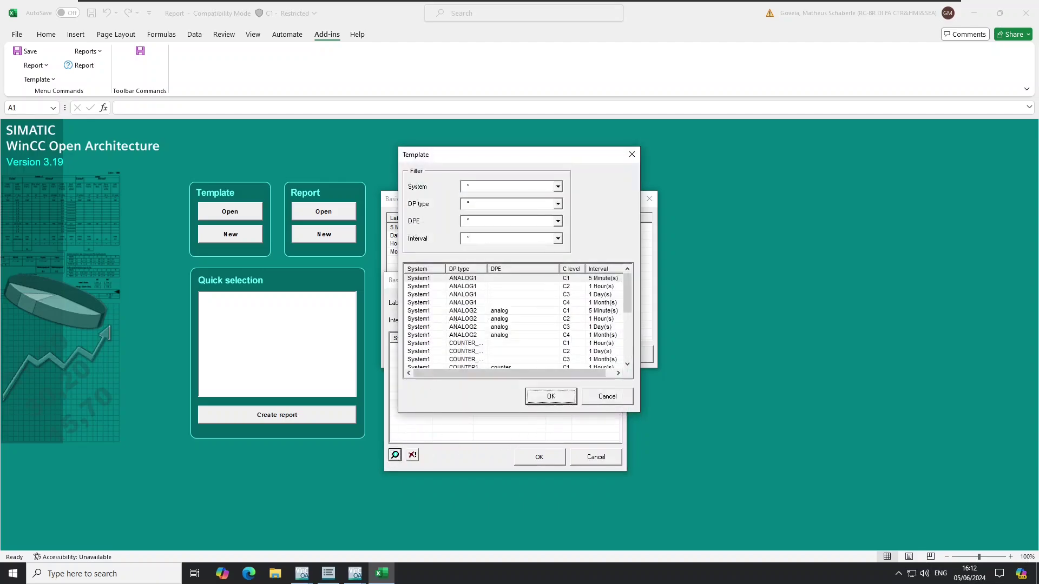
{"action": "left_click_drag", "start_coordinate": [518, 164], "coordinate": [726, 230]}
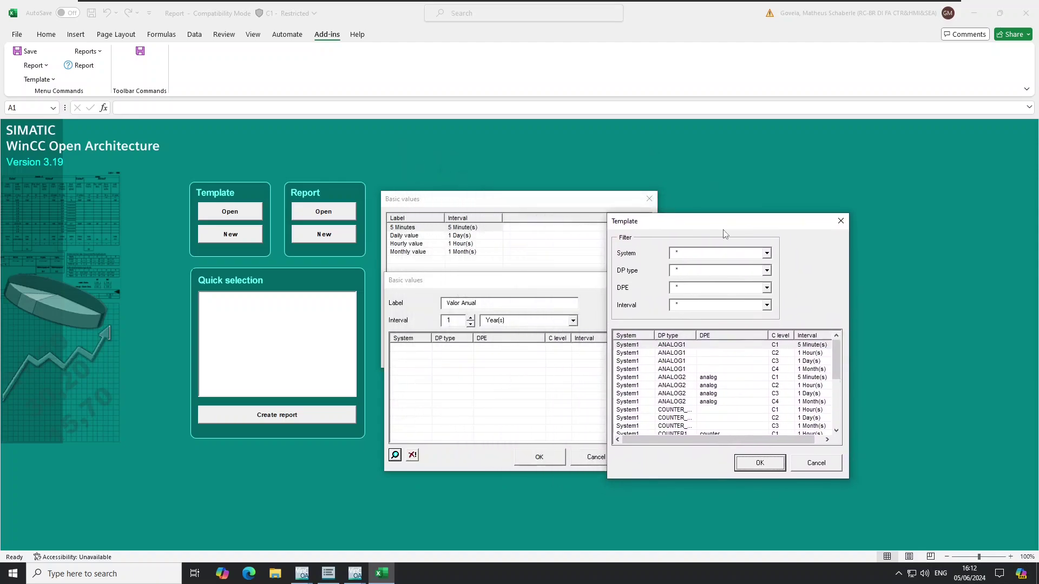
{"action": "scroll", "coordinate": [687, 380], "scroll_direction": "down", "scroll_amount": 5}
{"action": "scroll", "coordinate": [705, 383], "scroll_direction": "up", "scroll_amount": 3}
{"action": "scroll", "coordinate": [705, 382], "scroll_direction": "down", "scroll_amount": 3}
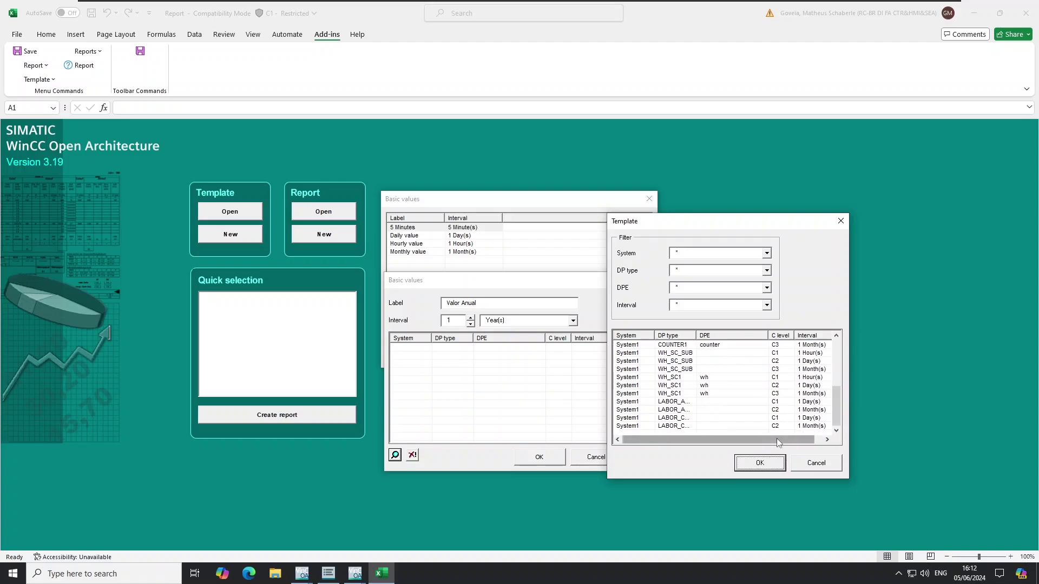
{"action": "left_click_drag", "start_coordinate": [777, 439], "coordinate": [801, 440]}
{"action": "left_click_drag", "start_coordinate": [835, 403], "coordinate": [832, 356]}
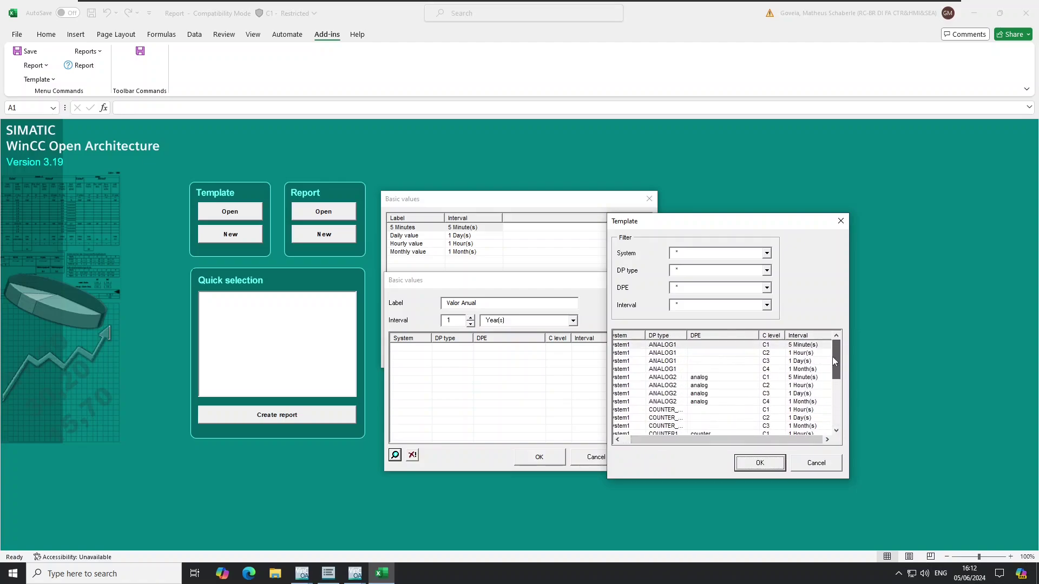
{"action": "left_click", "coordinate": [767, 270]}
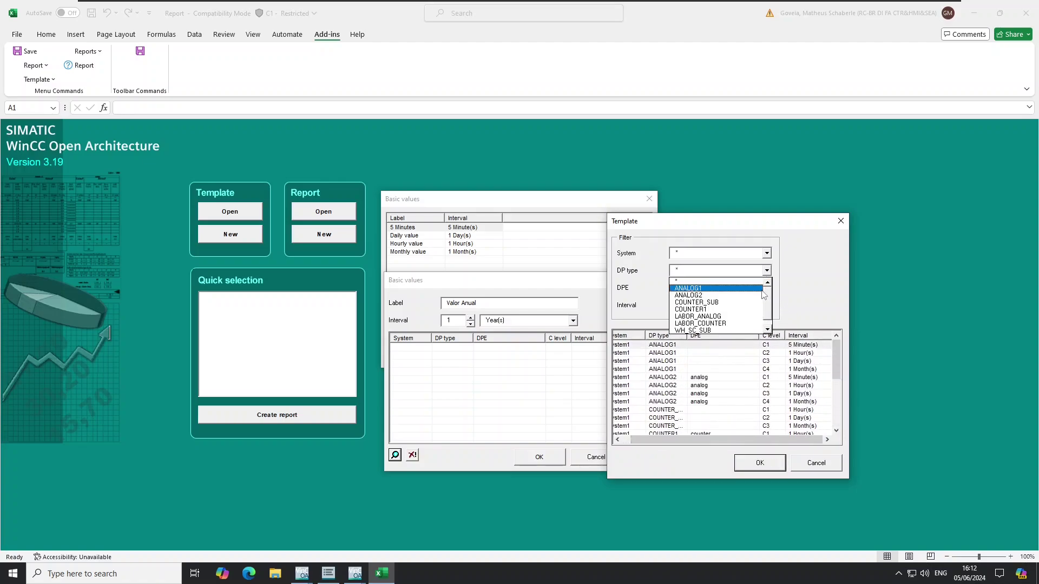
{"action": "scroll", "coordinate": [768, 306], "scroll_direction": "down", "scroll_amount": 1}
{"action": "left_click", "coordinate": [769, 284]}
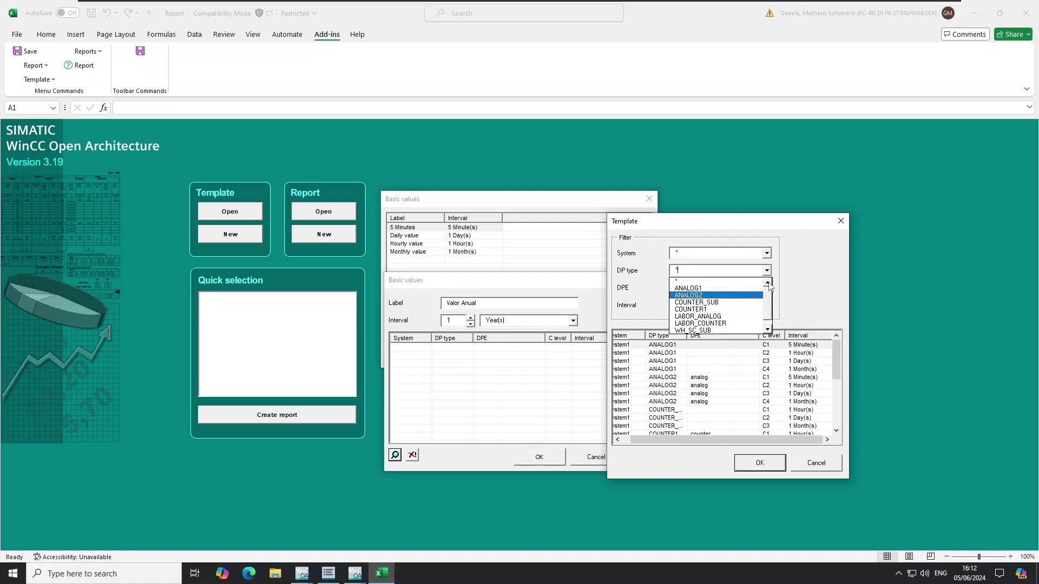
{"action": "left_click", "coordinate": [767, 270]}
{"action": "left_click", "coordinate": [767, 253]}
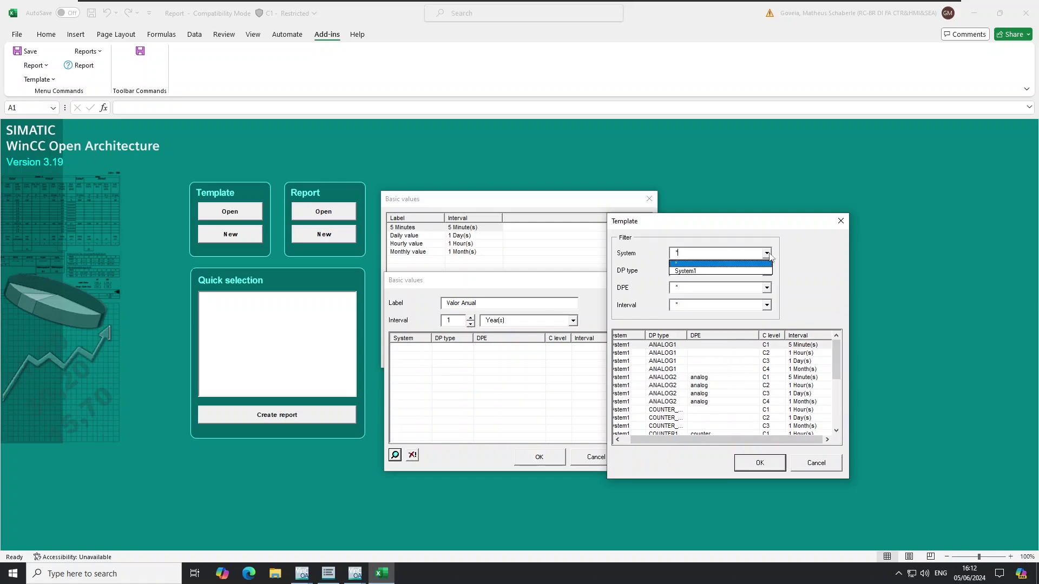
{"action": "left_click", "coordinate": [771, 258]}
{"action": "left_click", "coordinate": [767, 288]}
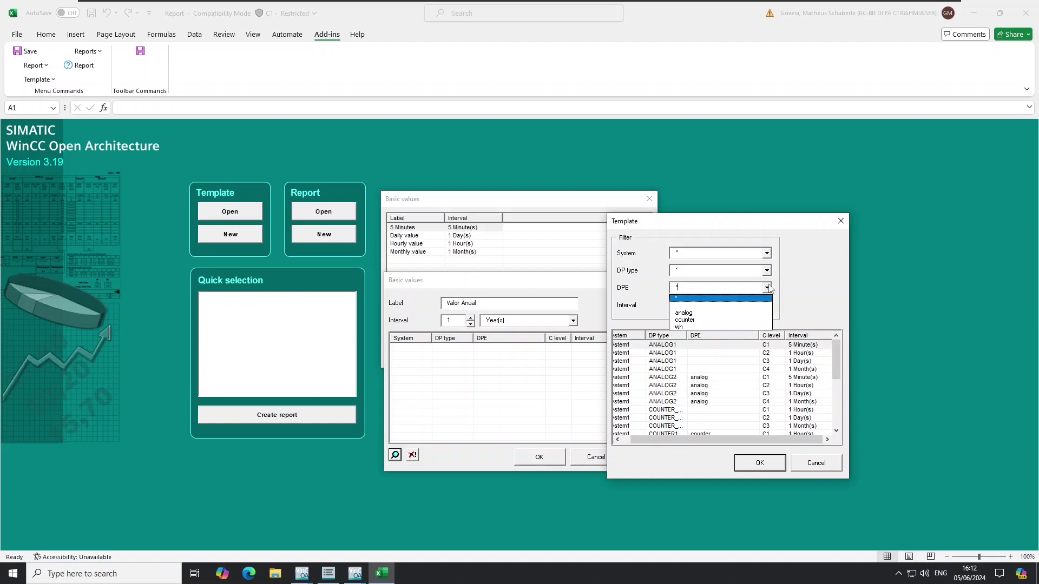
{"action": "left_click", "coordinate": [767, 288]}
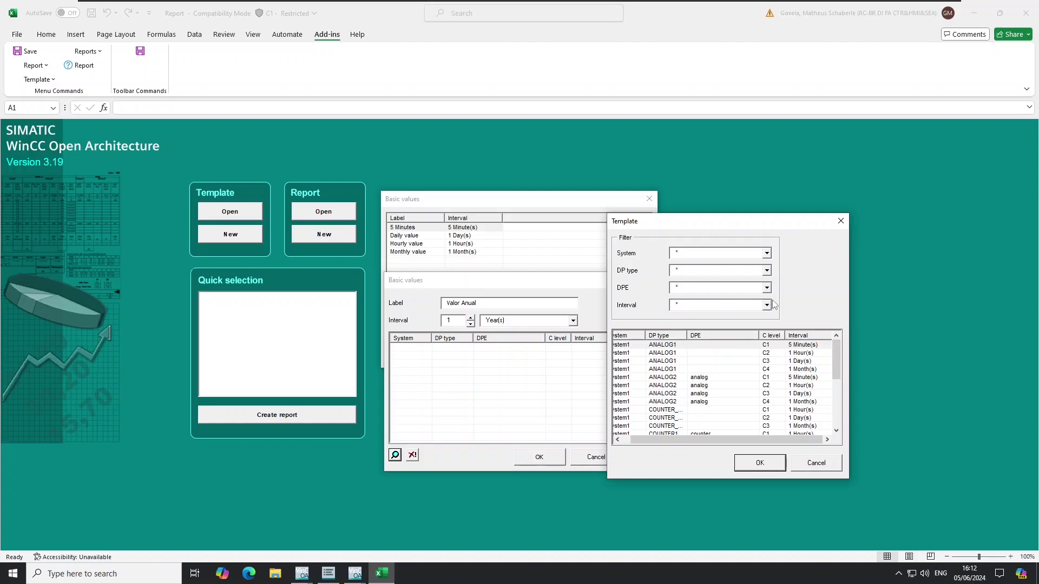
{"action": "left_click", "coordinate": [810, 466]}
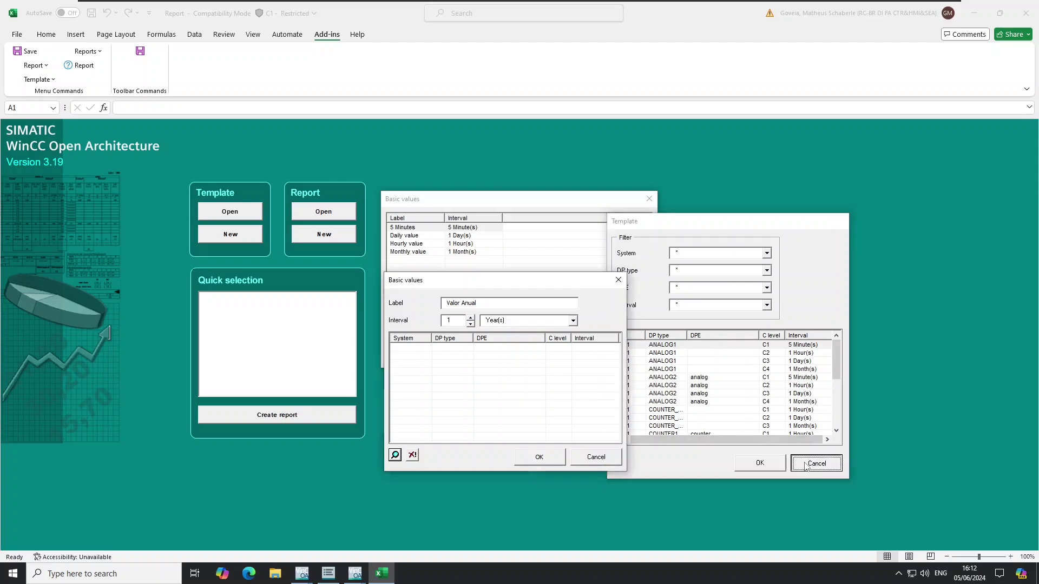
Step: Confirm the Valor Anual basic value and save the Basic values configuration
{"action": "left_click_drag", "start_coordinate": [504, 287], "coordinate": [508, 239]}
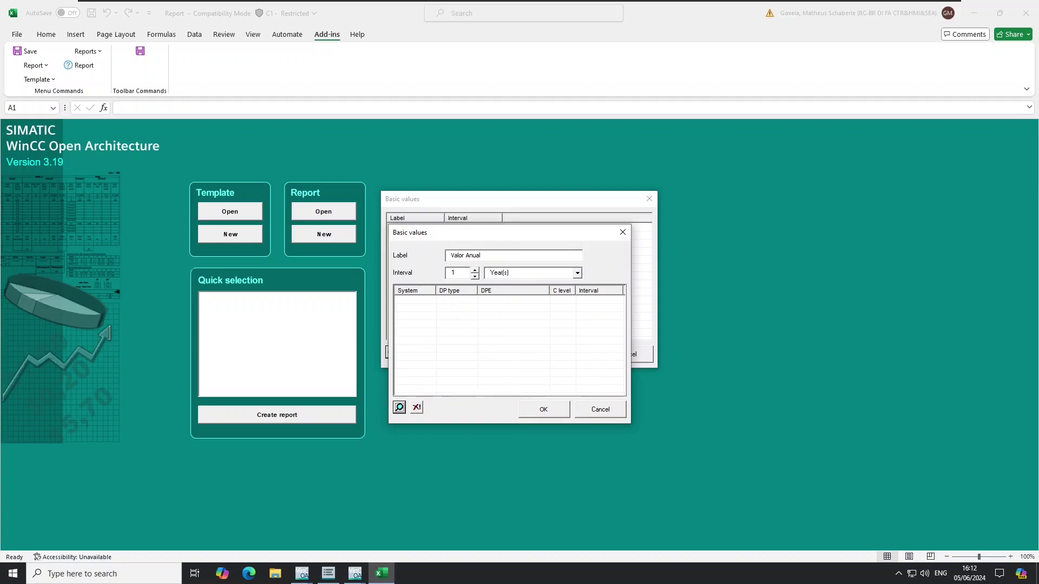
{"action": "left_click", "coordinate": [542, 410]}
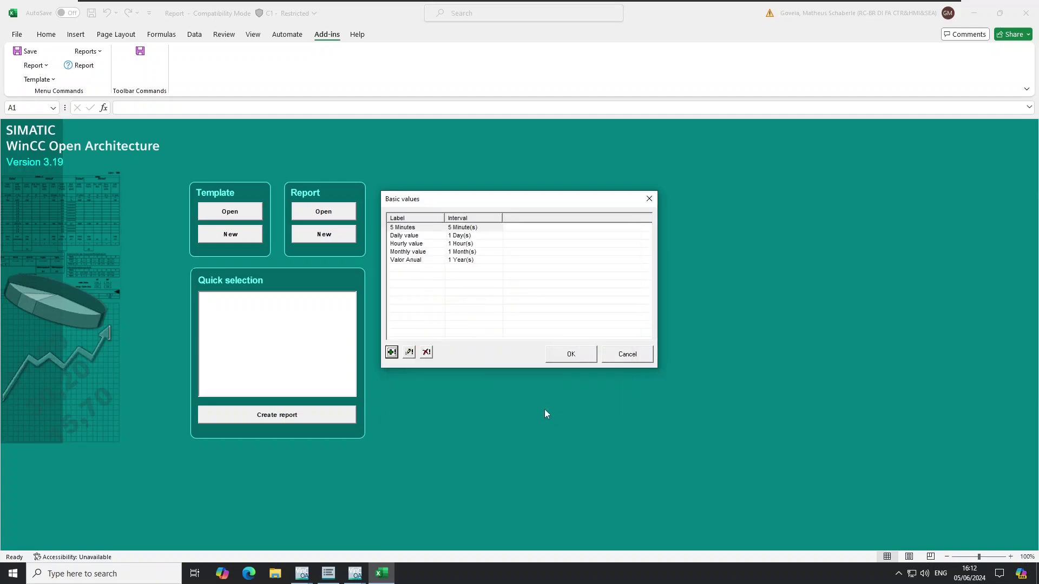
{"action": "left_click", "coordinate": [568, 361]}
Step: Open the Report types configuration of the Excel report
{"action": "left_click", "coordinate": [52, 80]}
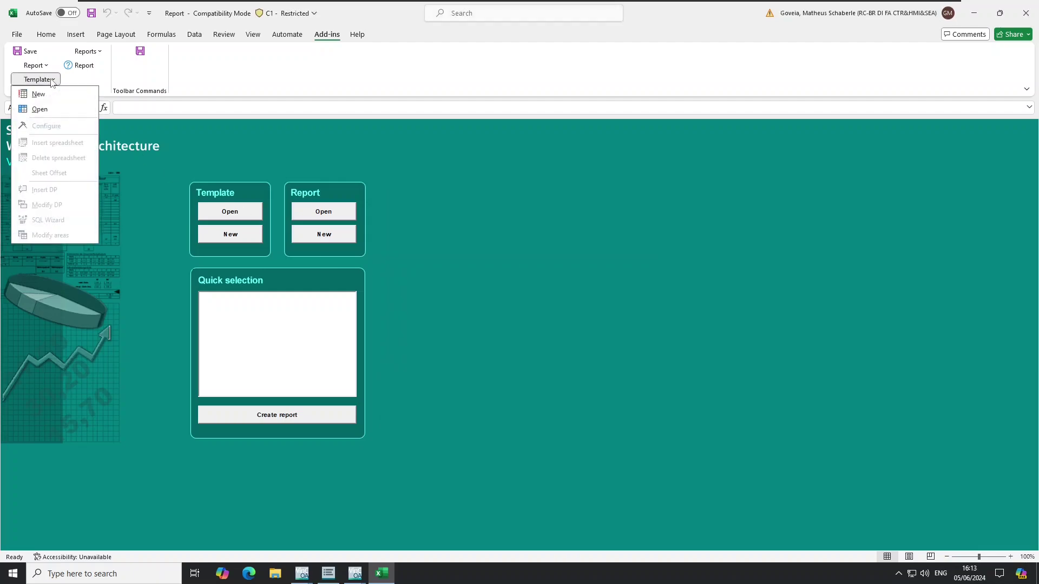
{"action": "left_click", "coordinate": [46, 66]}
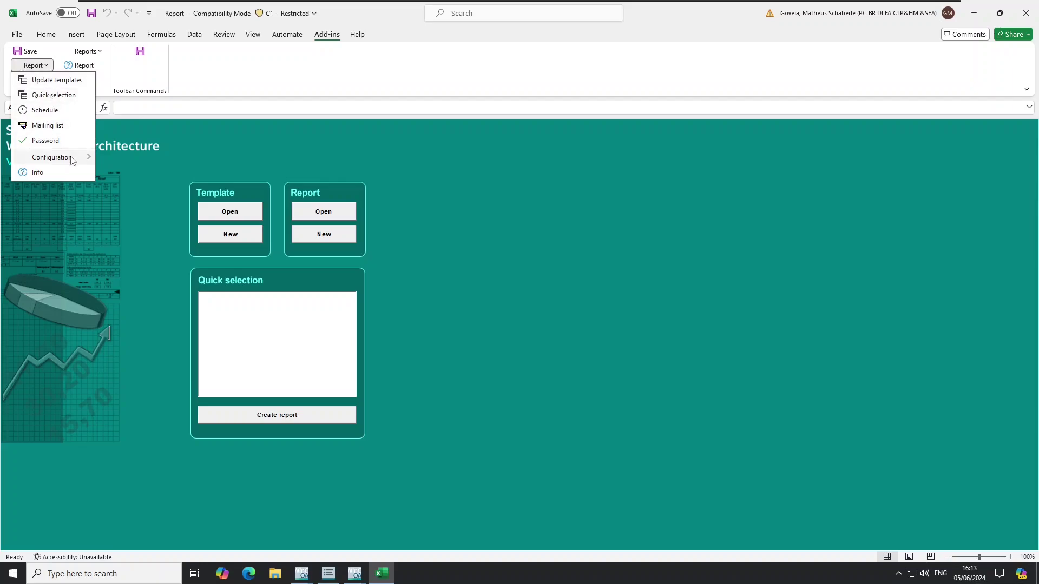
{"action": "mouse_move", "coordinate": [72, 158]}
{"action": "left_click", "coordinate": [139, 223]}
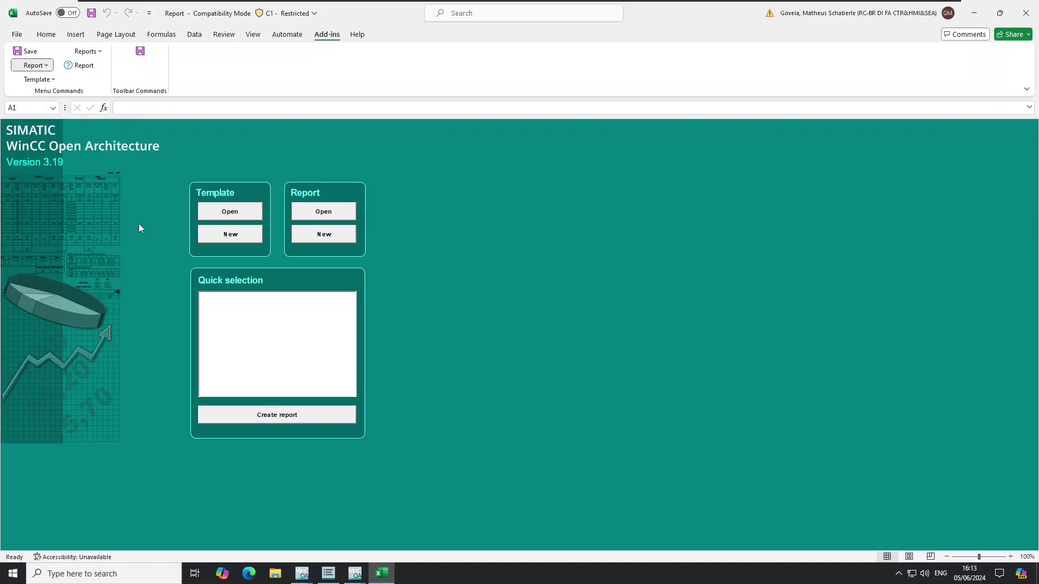
{"action": "mouse_move", "coordinate": [455, 201]}
{"action": "left_mouse_down"}
{"action": "mouse_move", "coordinate": [505, 200]}
{"action": "mouse_move", "coordinate": [454, 206]}
{"action": "left_mouse_up"}
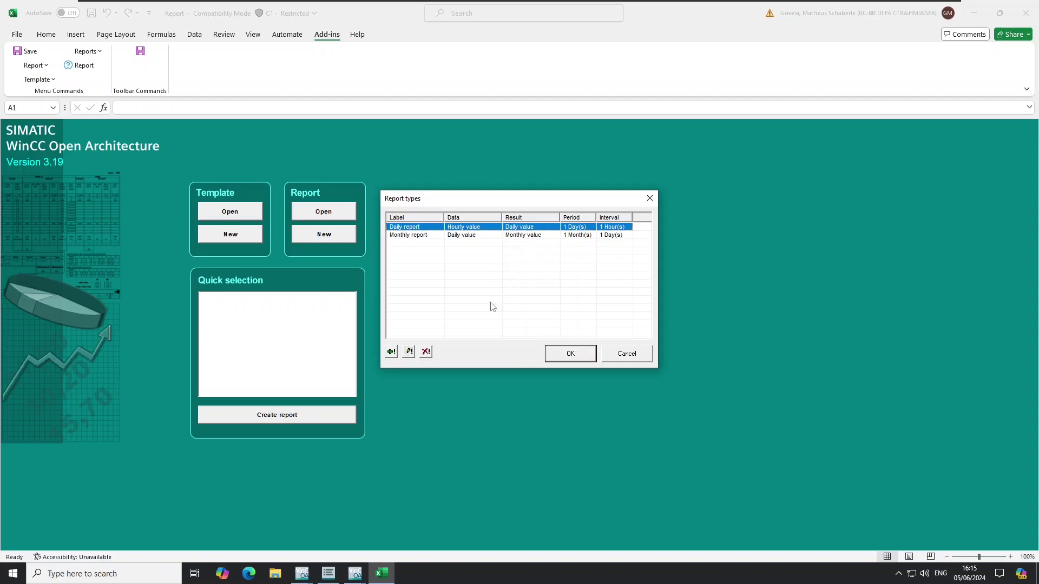
Step: Add a report type labelled "relatorio anual" with a period of 1 Year(s) and an interval of 1 Month(s)
{"action": "left_click", "coordinate": [391, 351]}
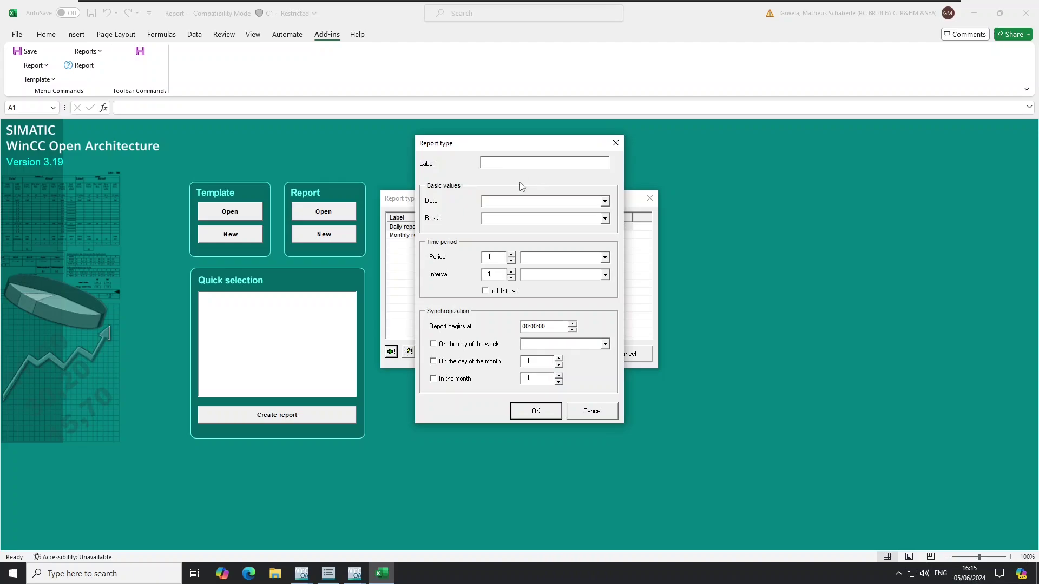
{"action": "type", "text": "relatorio anual"}
{"action": "left_click", "coordinate": [605, 258]}
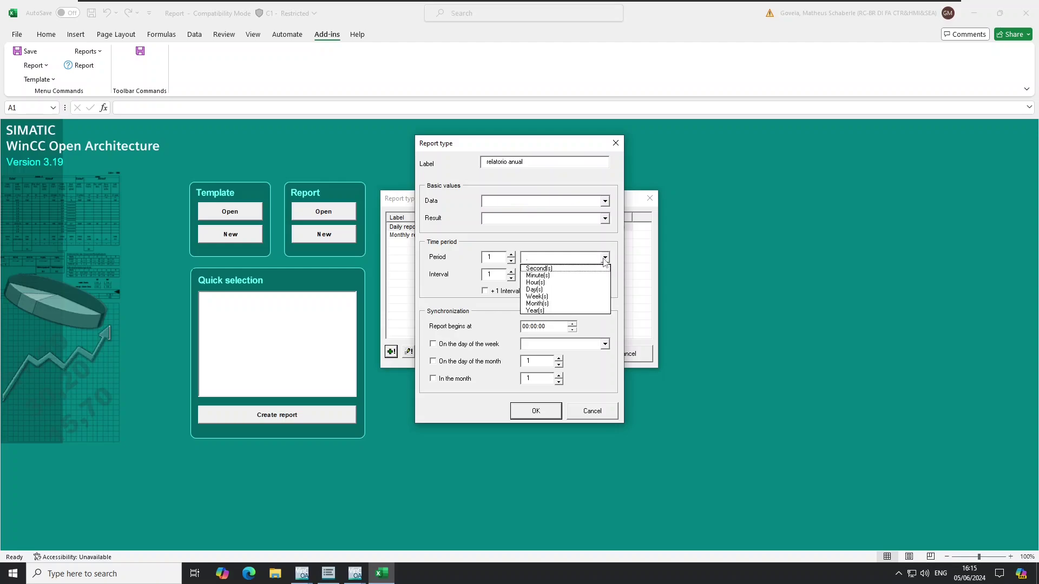
{"action": "left_click", "coordinate": [573, 310]}
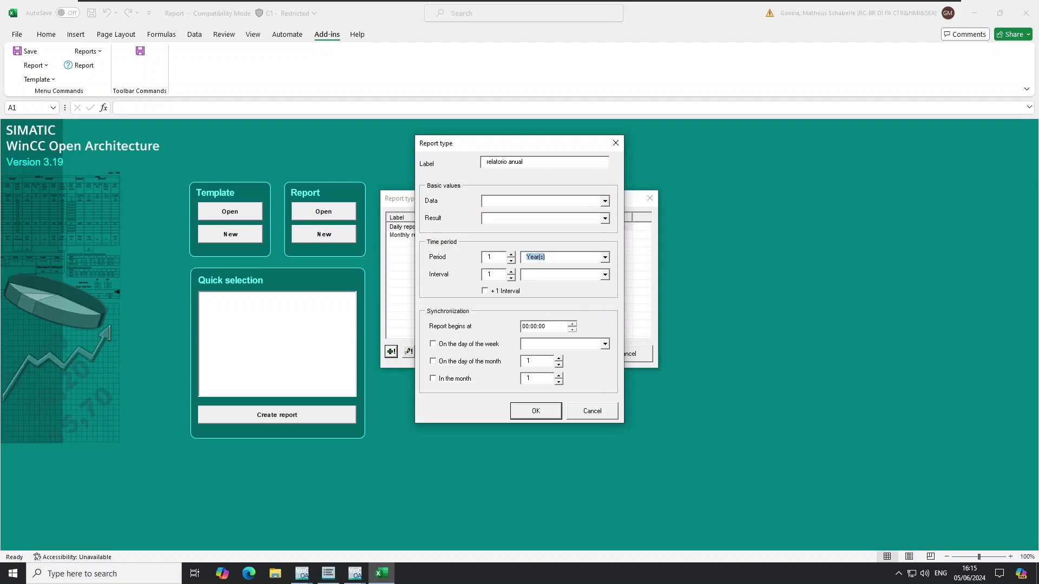
{"action": "left_click", "coordinate": [606, 275]}
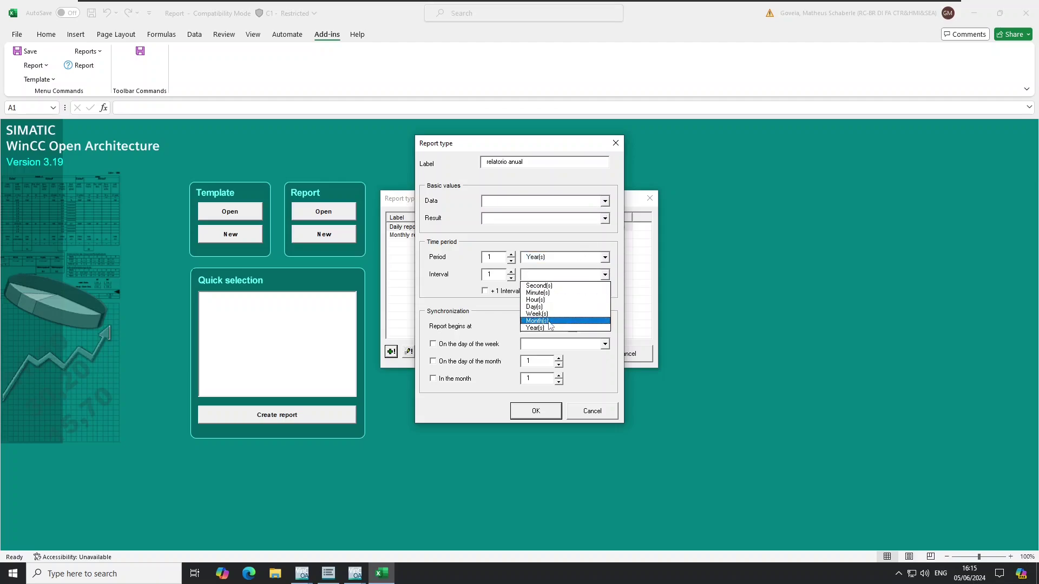
{"action": "left_click", "coordinate": [554, 321]}
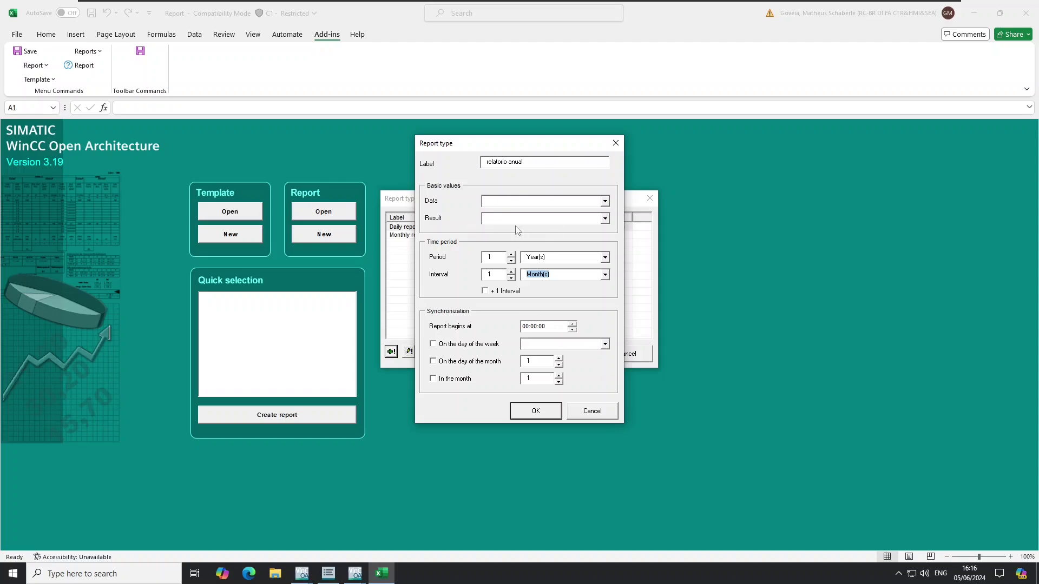
{"action": "key", "text": "Tab"}
Step: Set the report type's data to Monthly value and its result to Valor Anual, and save the Report types configuration
{"action": "left_click", "coordinate": [605, 202]}
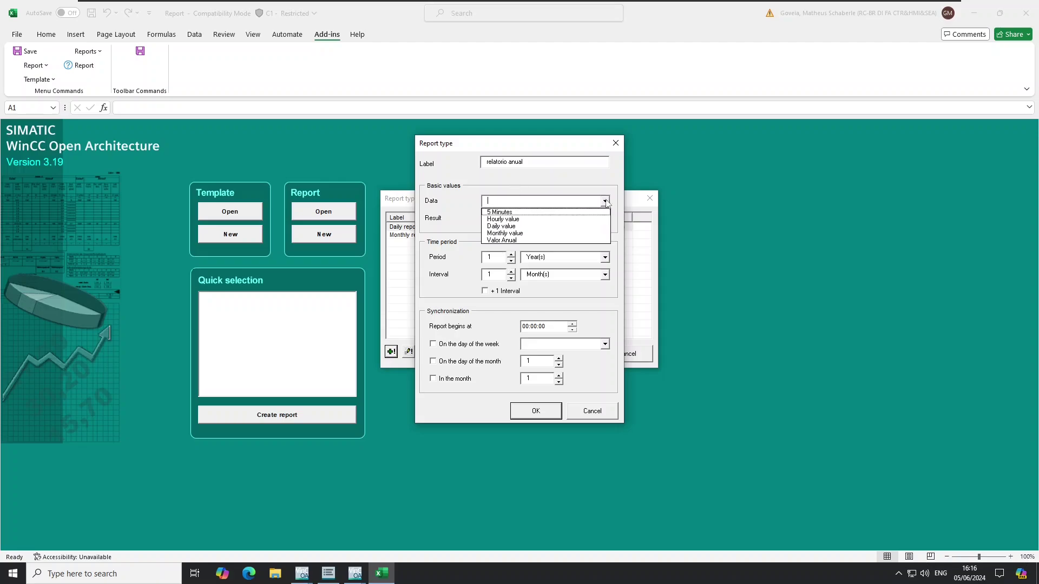
{"action": "left_click", "coordinate": [605, 201]}
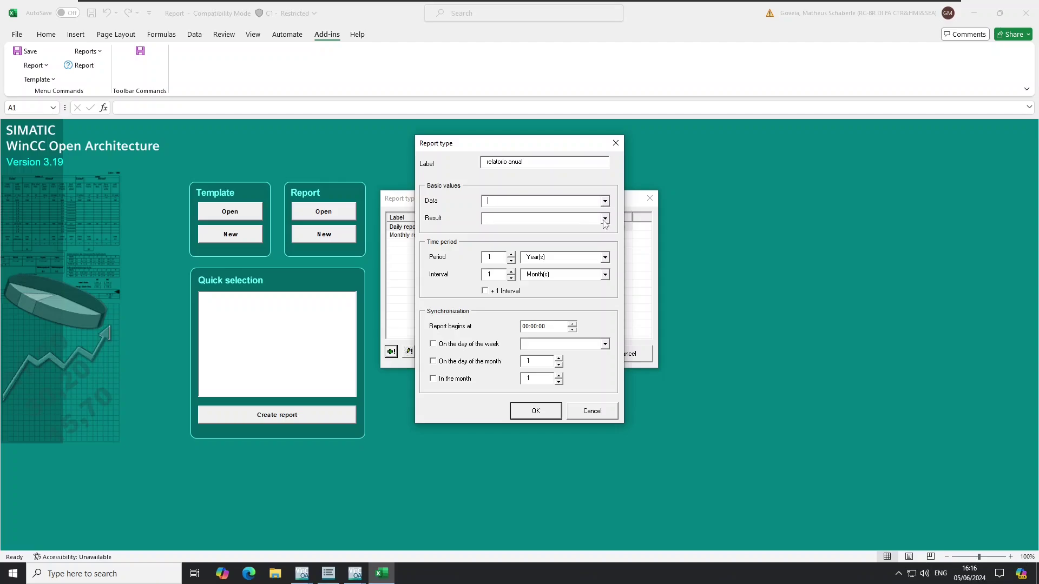
{"action": "left_click", "coordinate": [605, 219]}
{"action": "left_click", "coordinate": [521, 258]}
{"action": "left_click", "coordinate": [605, 202]}
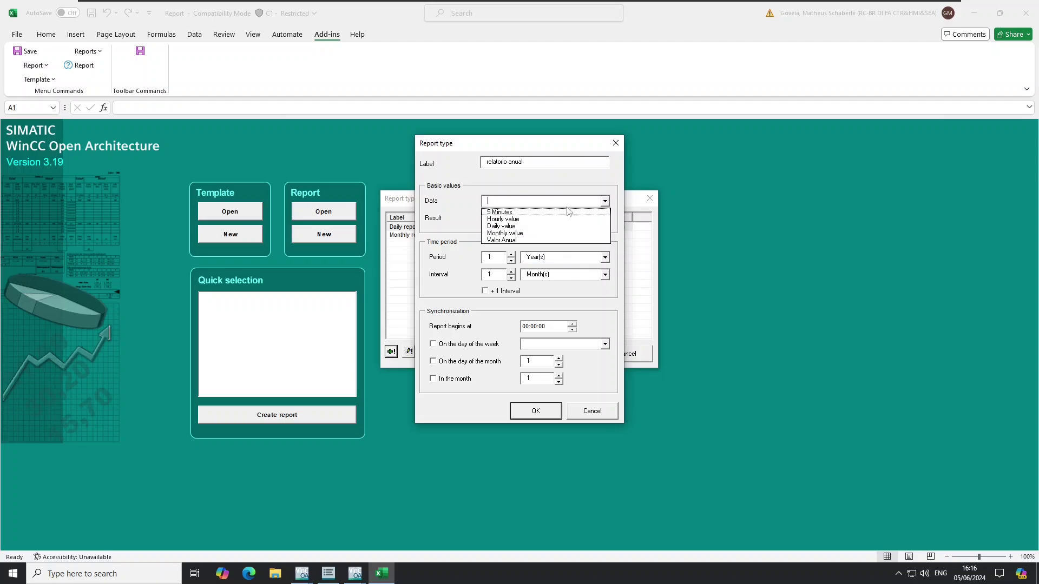
{"action": "left_click", "coordinate": [520, 237]}
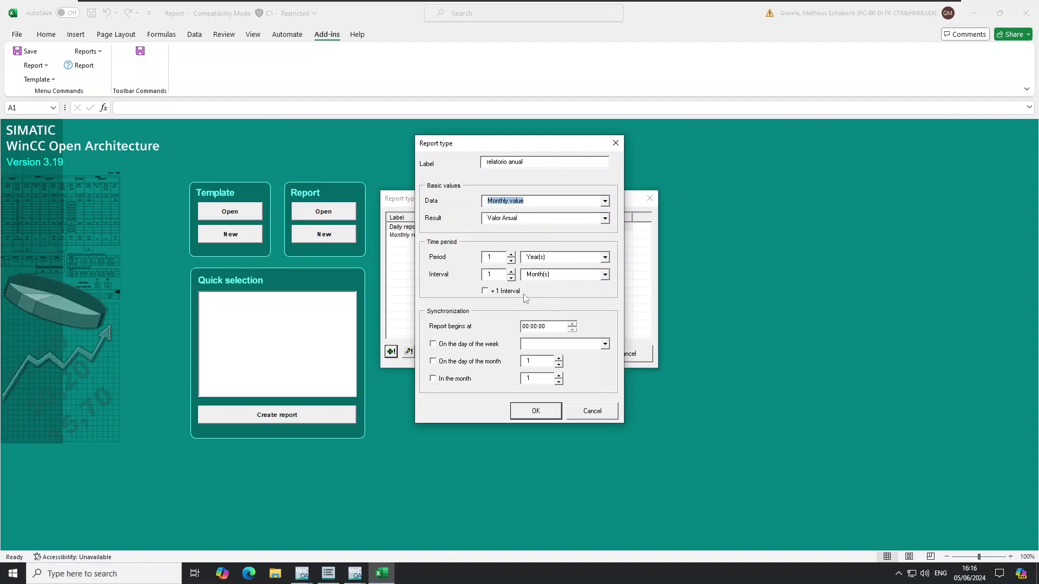
{"action": "left_click", "coordinate": [537, 412]}
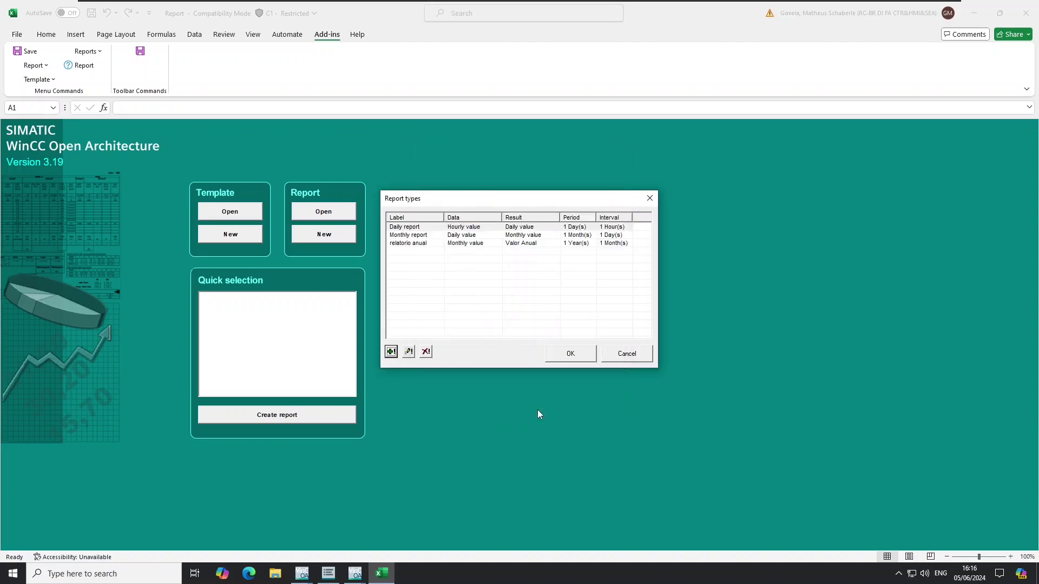
{"action": "left_click", "coordinate": [412, 246]}
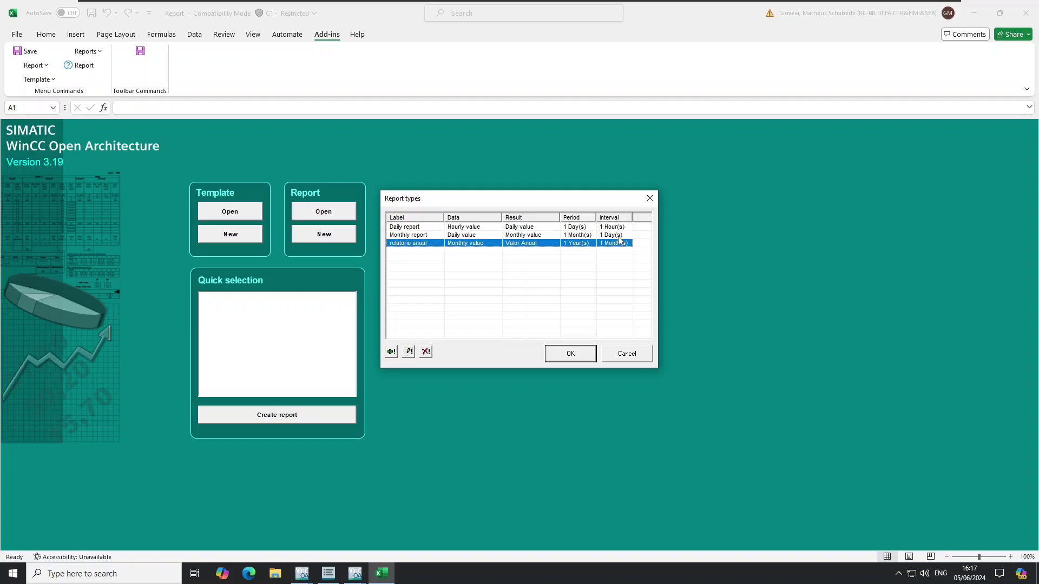
{"action": "left_click", "coordinate": [572, 355]}
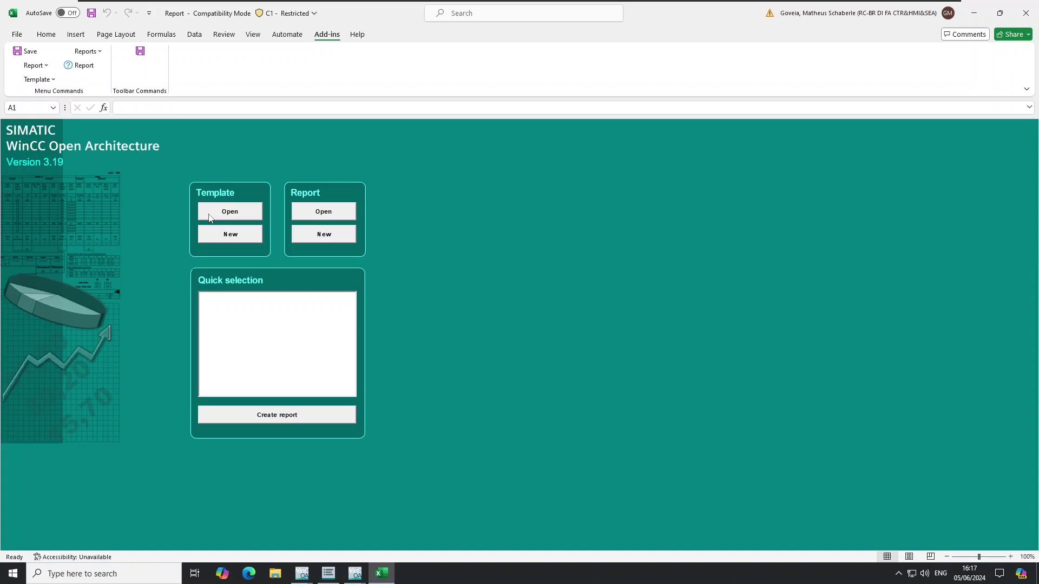
Step: Create a new template in the Standard report format
{"action": "left_click", "coordinate": [235, 241]}
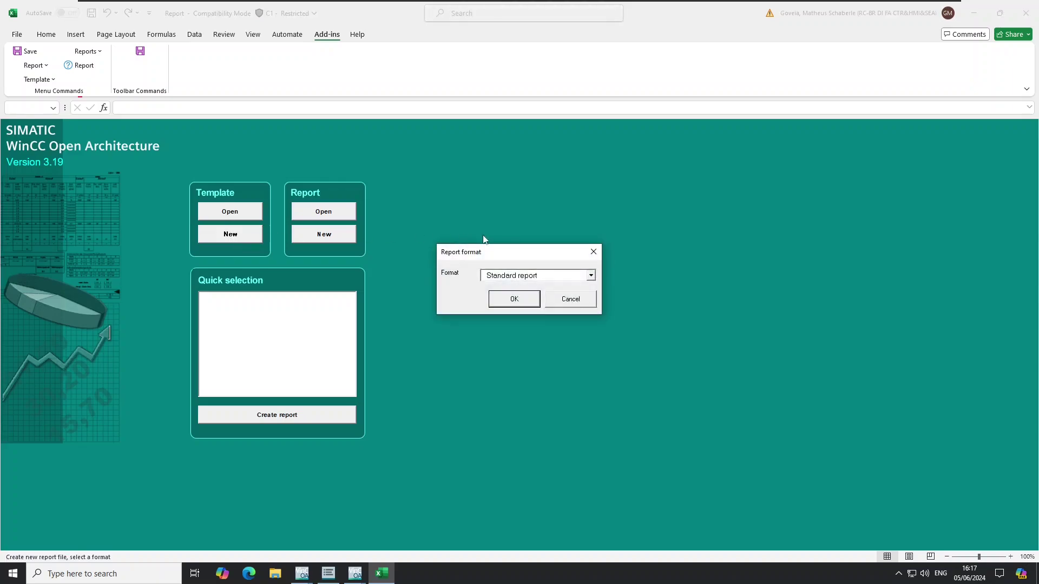
{"action": "left_click", "coordinate": [592, 277]}
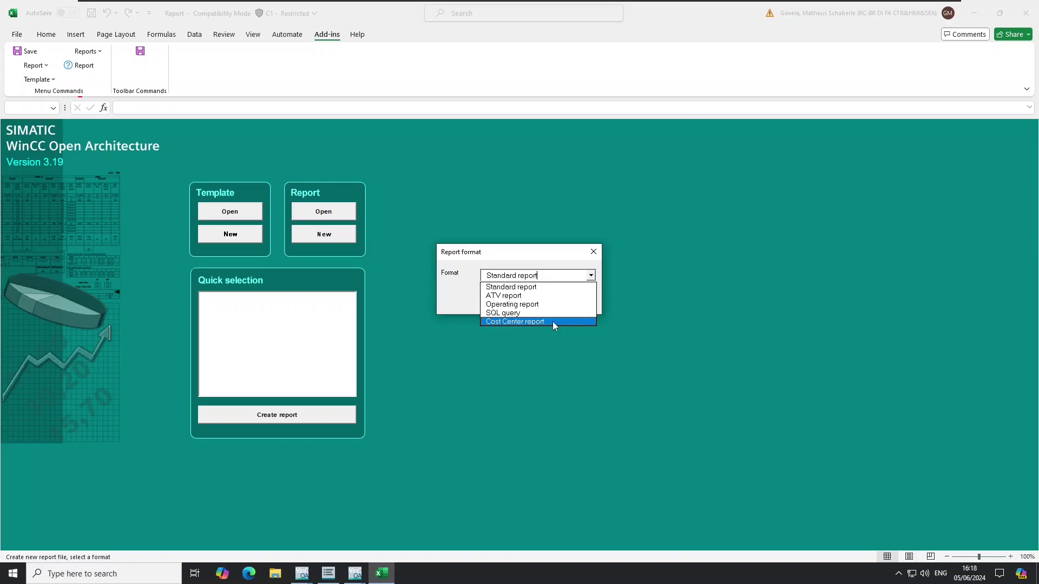
{"action": "left_click", "coordinate": [518, 291]}
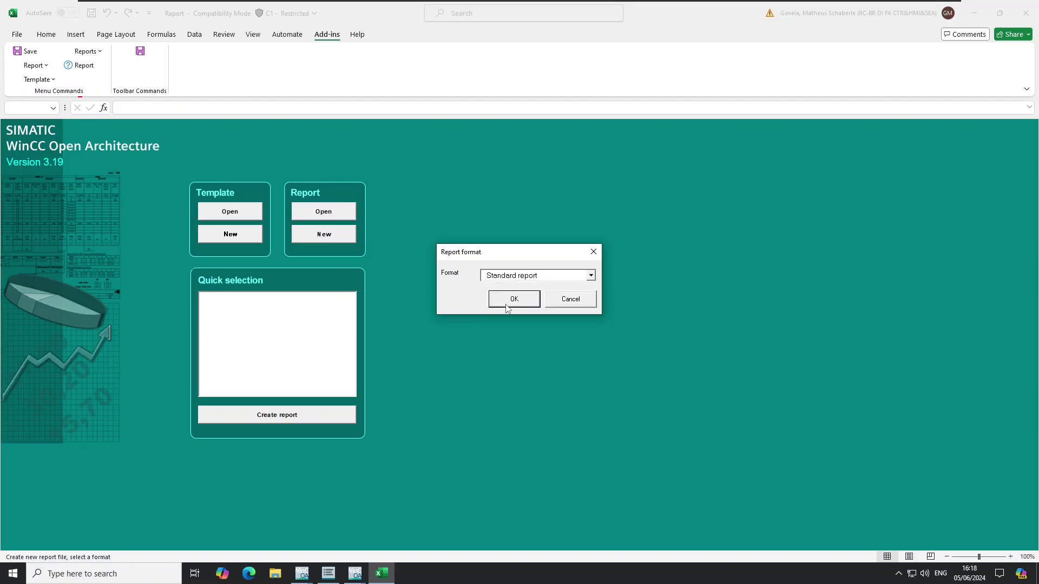
{"action": "left_click", "coordinate": [513, 299]}
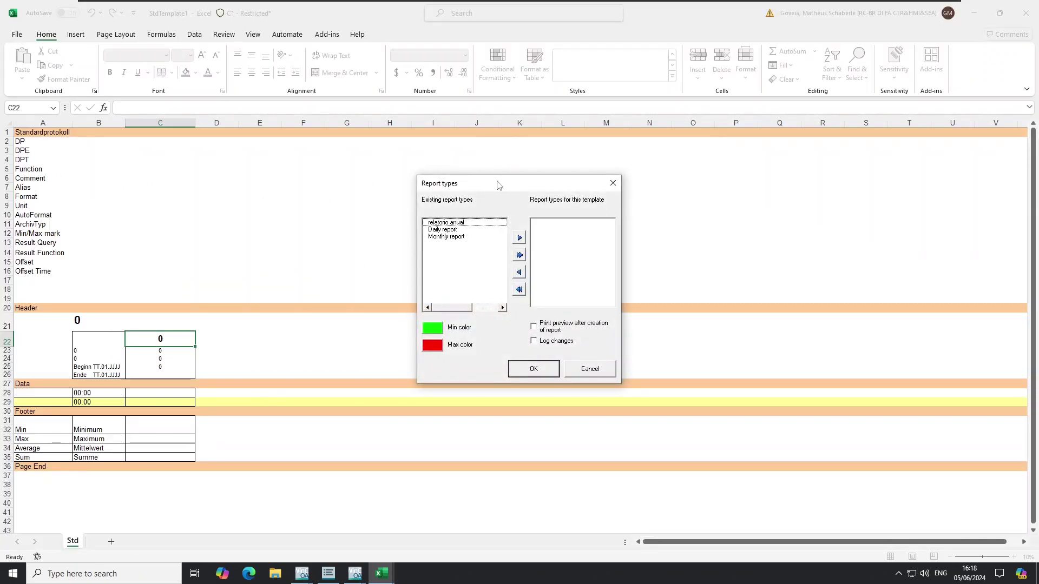
Step: Assign all existing report types, relatorio anual, Daily report and Monthly report, to the new template
{"action": "left_click_drag", "start_coordinate": [496, 185], "coordinate": [388, 158]}
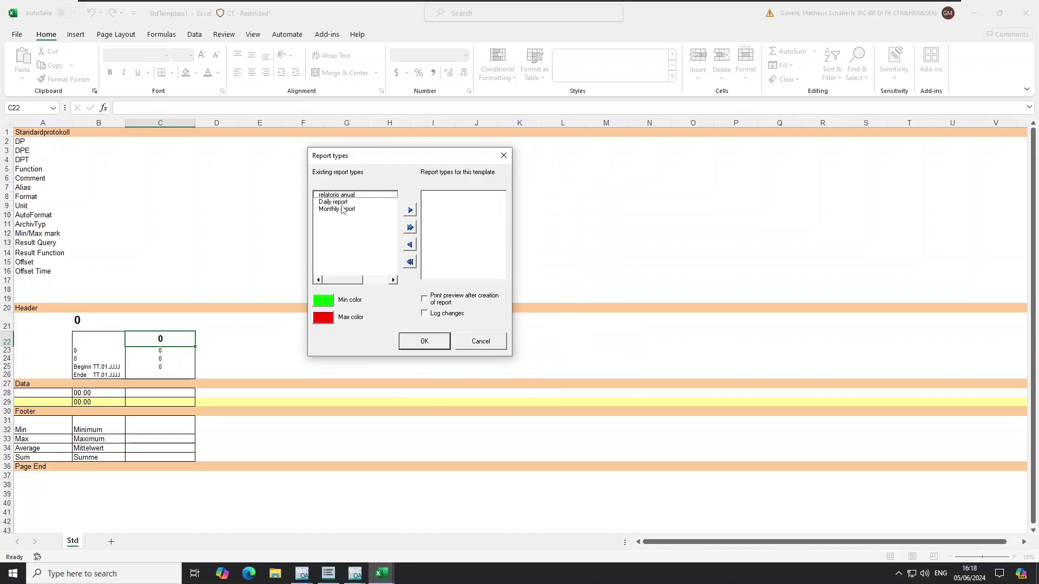
{"action": "left_click", "coordinate": [409, 228]}
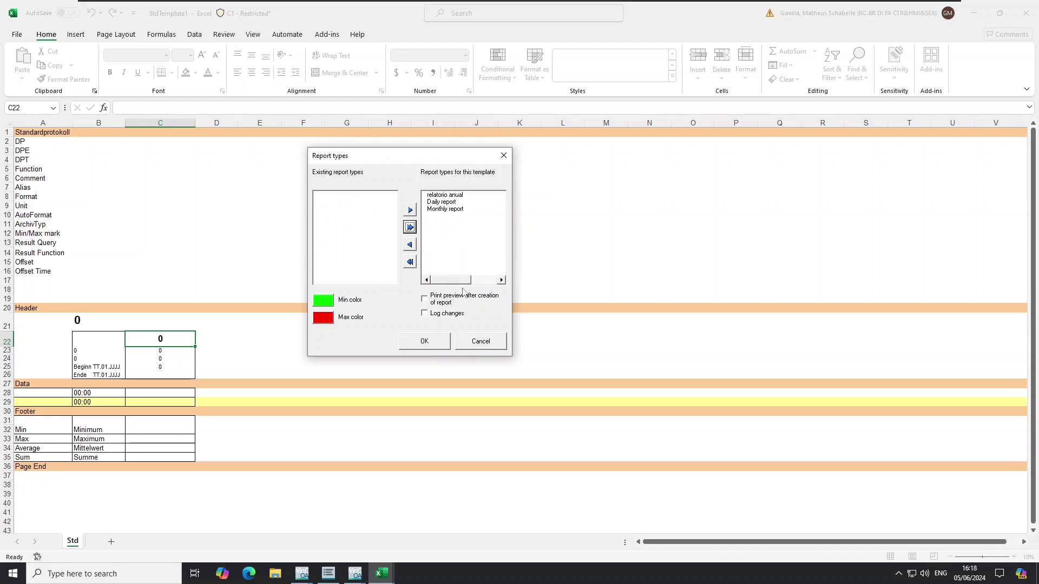
{"action": "left_click", "coordinate": [425, 342]}
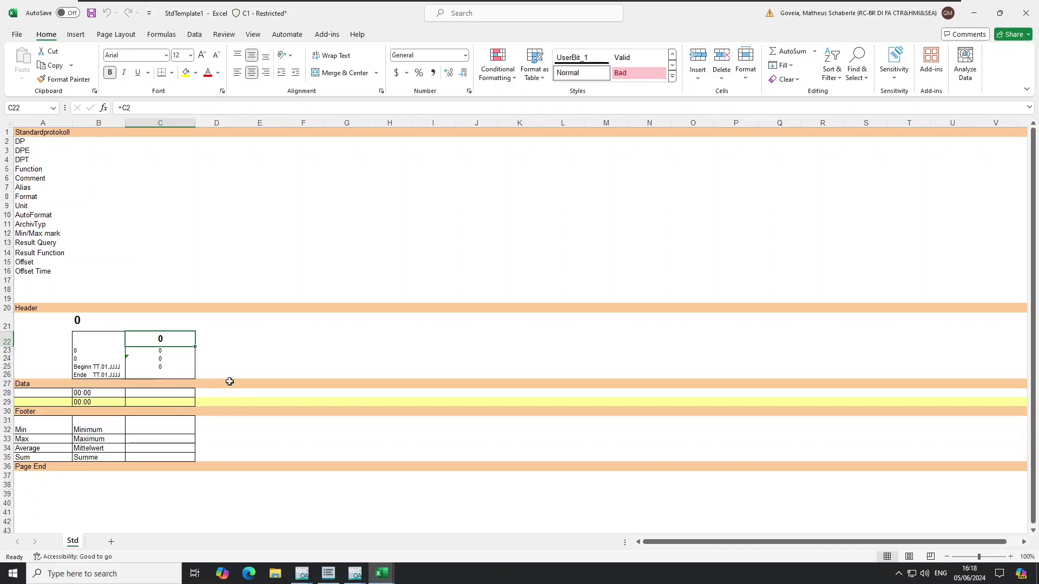
Step: Start inserting a datapoint into the template with archive type HDB directly and DP type damper
{"action": "left_click", "coordinate": [326, 36]}
{"action": "left_click", "coordinate": [36, 65]}
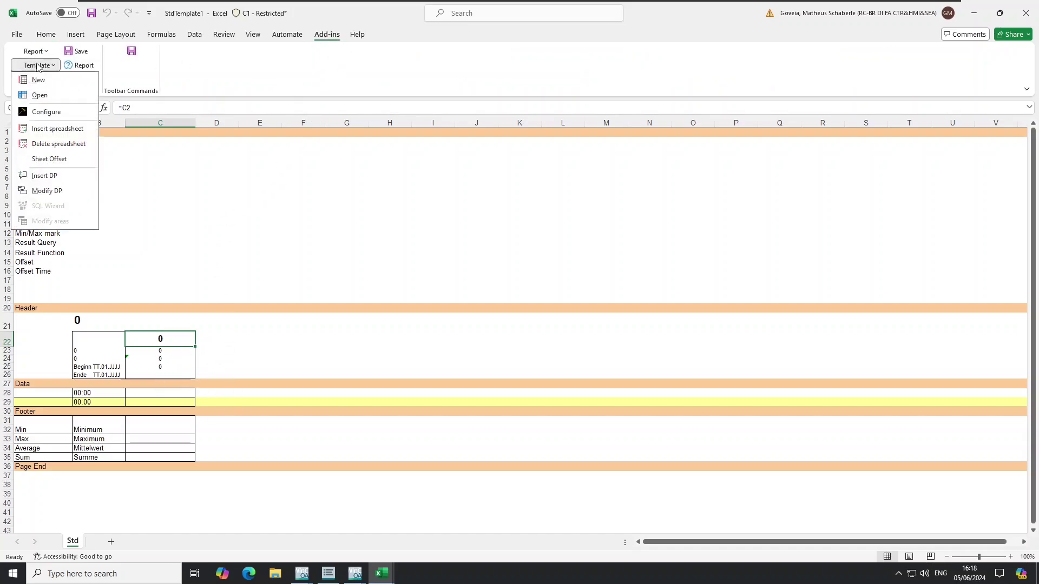
{"action": "left_click", "coordinate": [55, 182]}
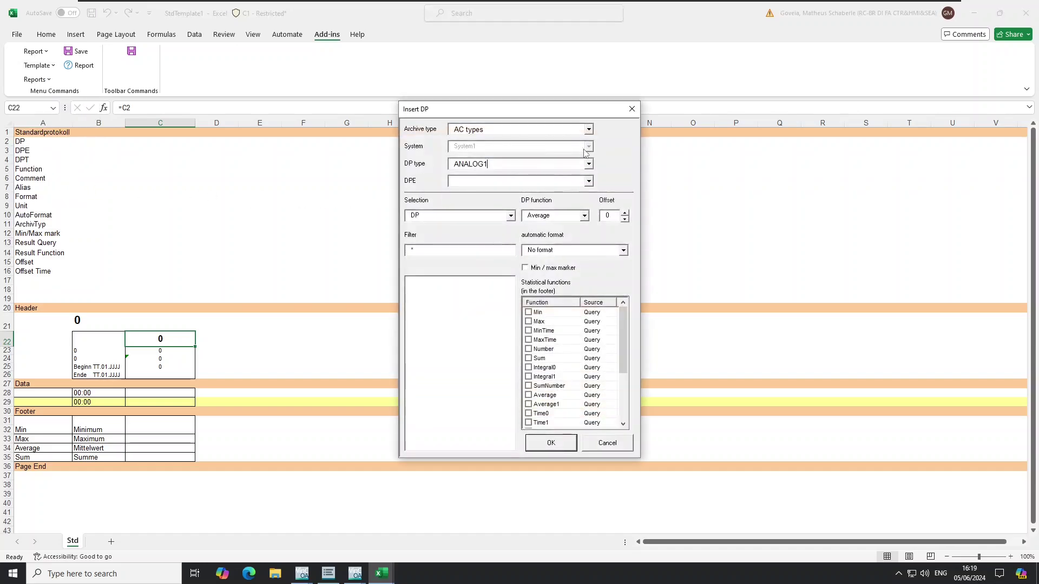
{"action": "left_click", "coordinate": [588, 129]}
{"action": "left_click", "coordinate": [544, 149]}
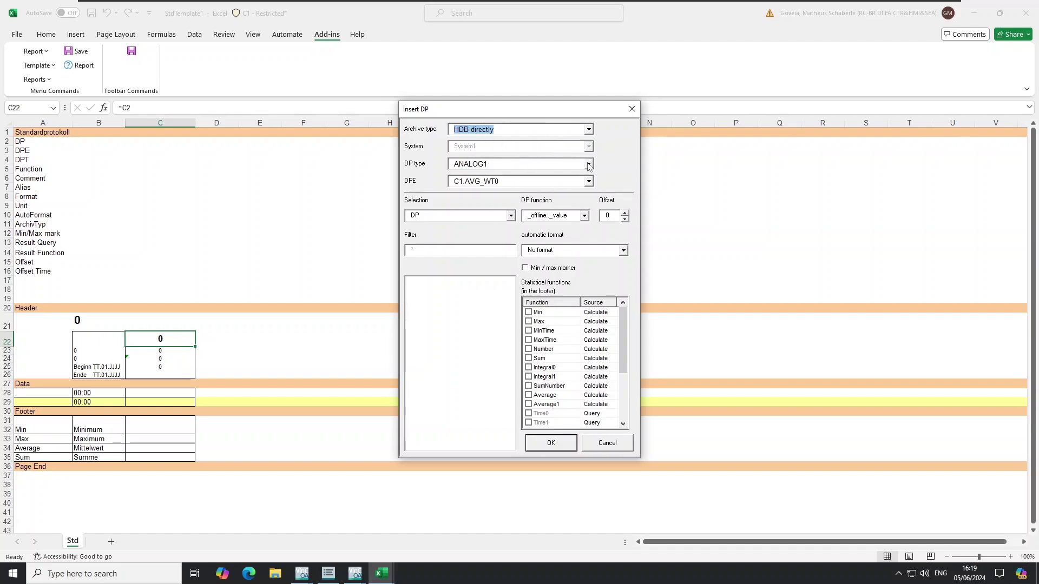
{"action": "left_click", "coordinate": [589, 164]}
{"action": "left_click_drag", "start_coordinate": [589, 189], "coordinate": [591, 239]}
{"action": "left_click", "coordinate": [487, 237]}
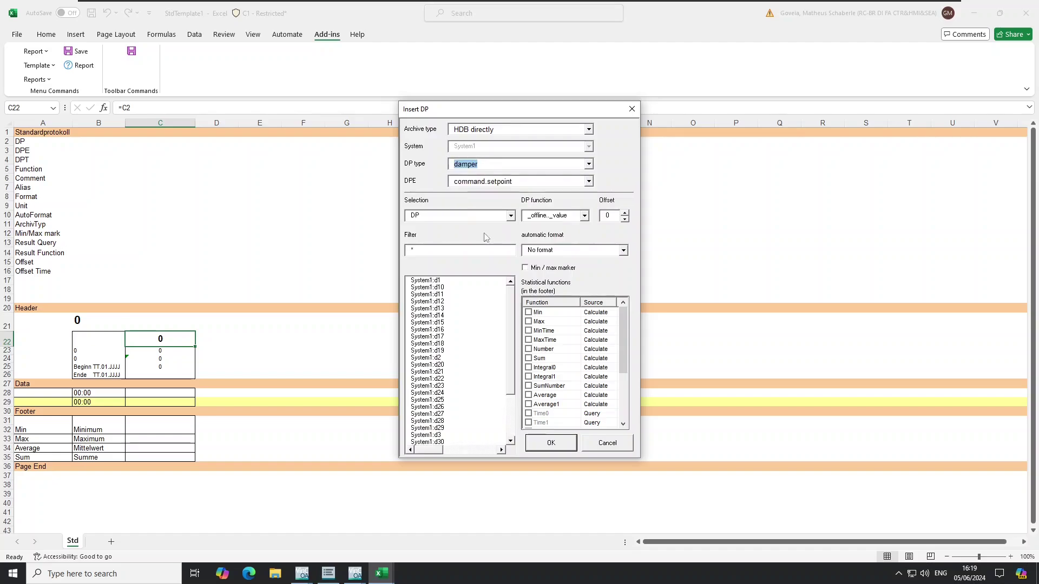
Step: Select datapoint System1:d1 and set its DPE to response.actvalue
{"action": "left_click", "coordinate": [436, 280]}
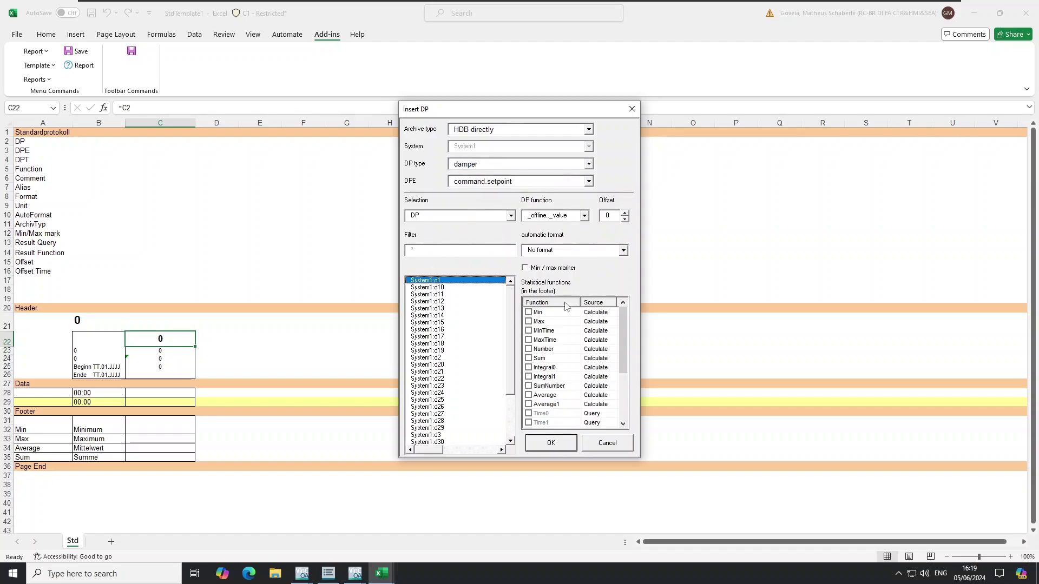
{"action": "left_click", "coordinate": [584, 216]}
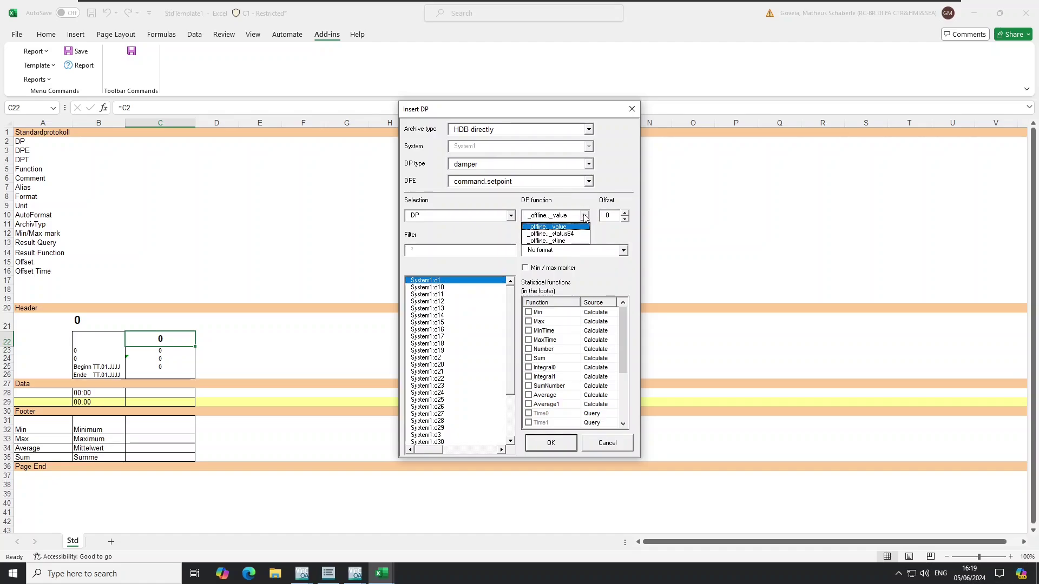
{"action": "left_click", "coordinate": [585, 216]}
{"action": "left_click", "coordinate": [589, 182]}
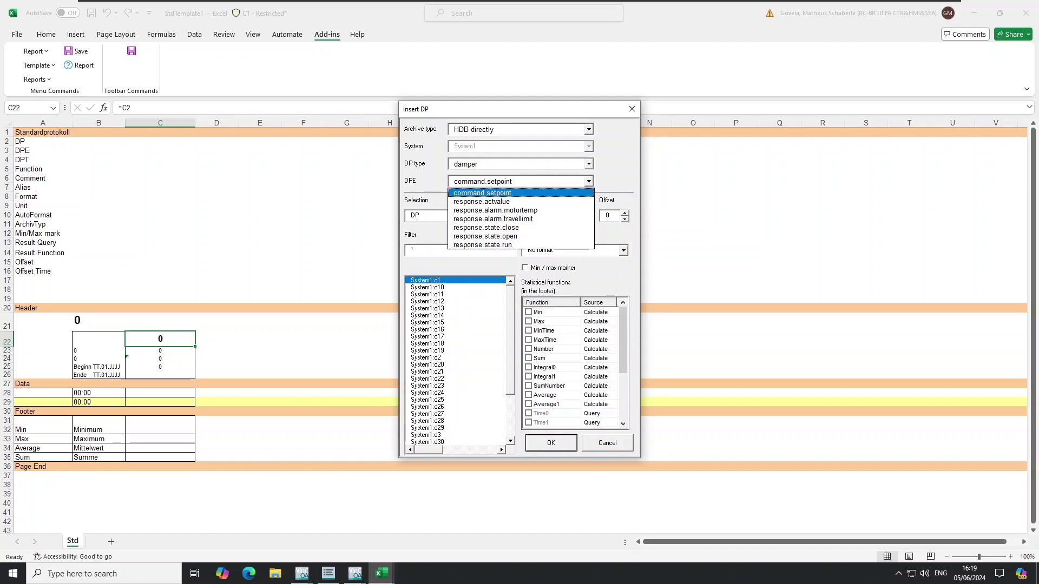
{"action": "left_click", "coordinate": [524, 202]}
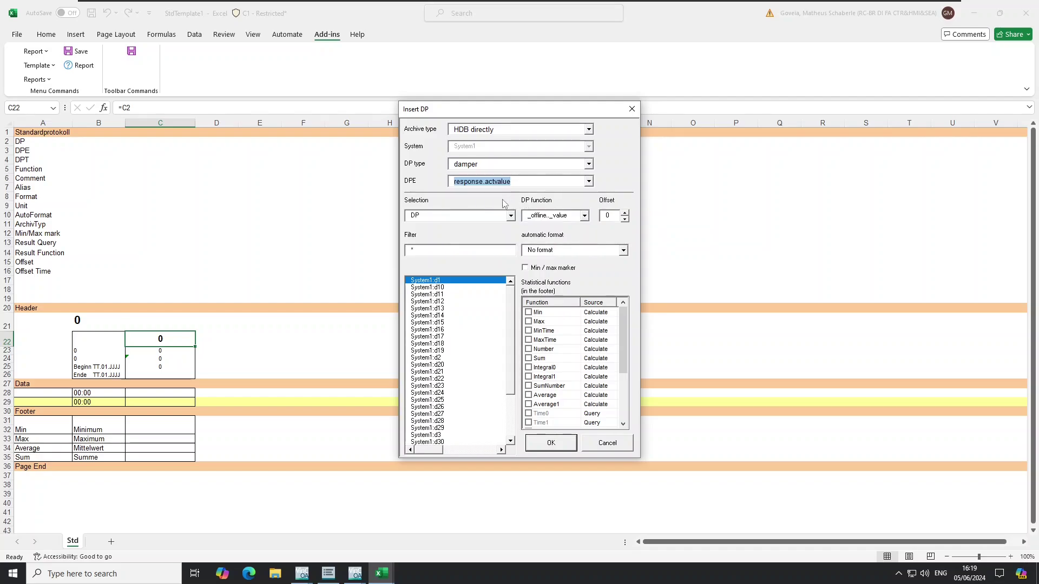
Step: Enable the min/max marker and the Min, Max, Average, StartValue and EndValue footer functions, and insert the datapoint
{"action": "left_click", "coordinate": [526, 269]}
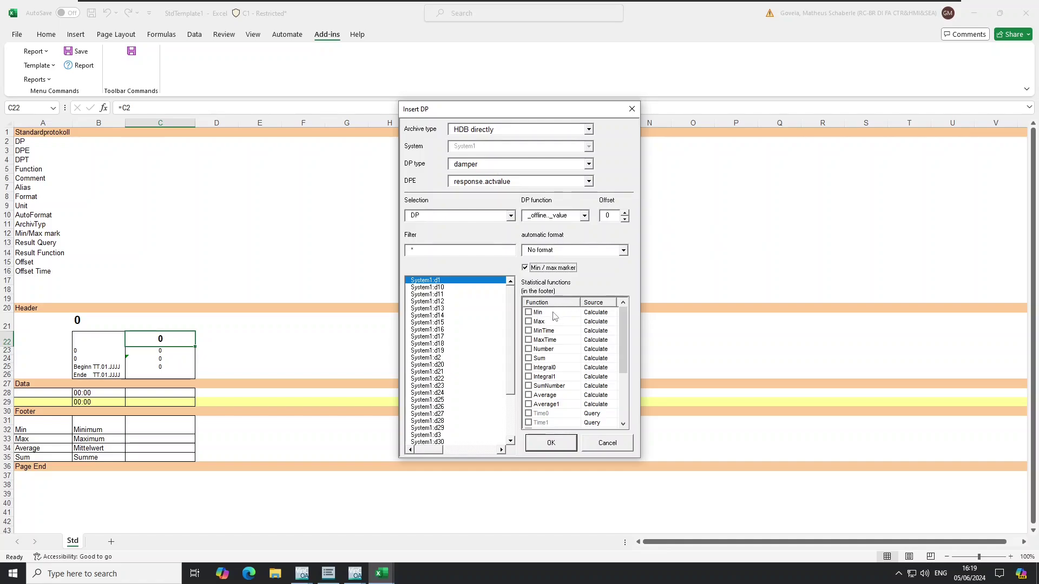
{"action": "left_click", "coordinate": [529, 313]}
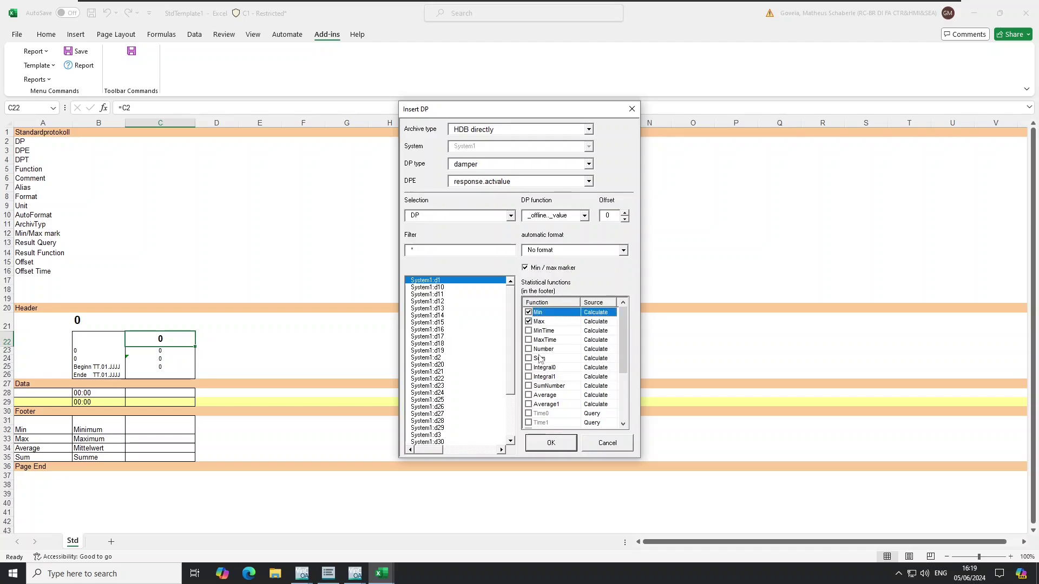
{"action": "scroll", "coordinate": [529, 371], "scroll_direction": "down", "scroll_amount": 1}
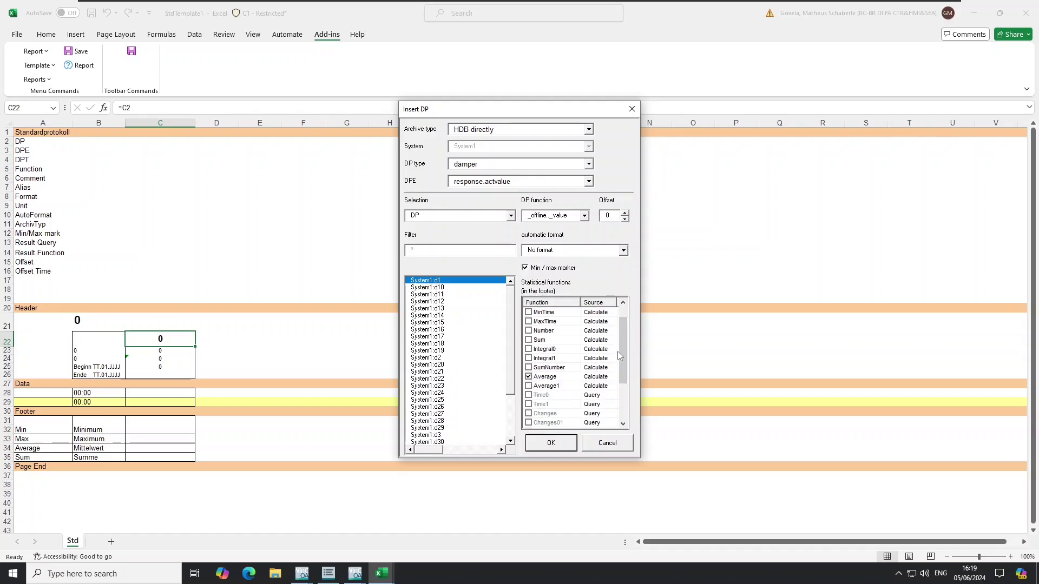
{"action": "scroll", "coordinate": [578, 381], "scroll_direction": "down", "scroll_amount": 3}
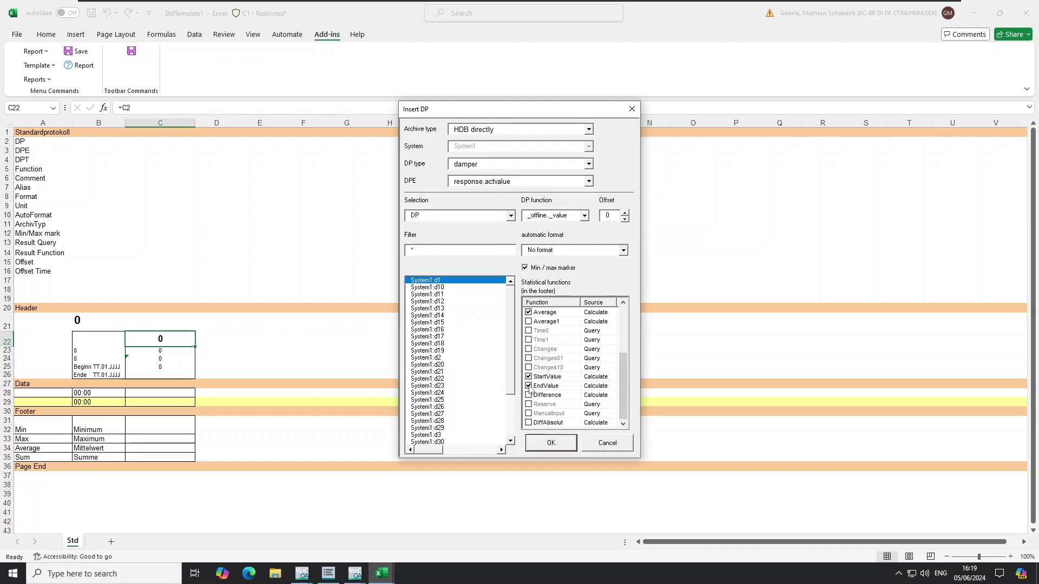
{"action": "mouse_move", "coordinate": [619, 386]}
{"action": "left_mouse_down"}
{"action": "mouse_move", "coordinate": [622, 329]}
{"action": "mouse_move", "coordinate": [622, 386]}
{"action": "left_mouse_up"}
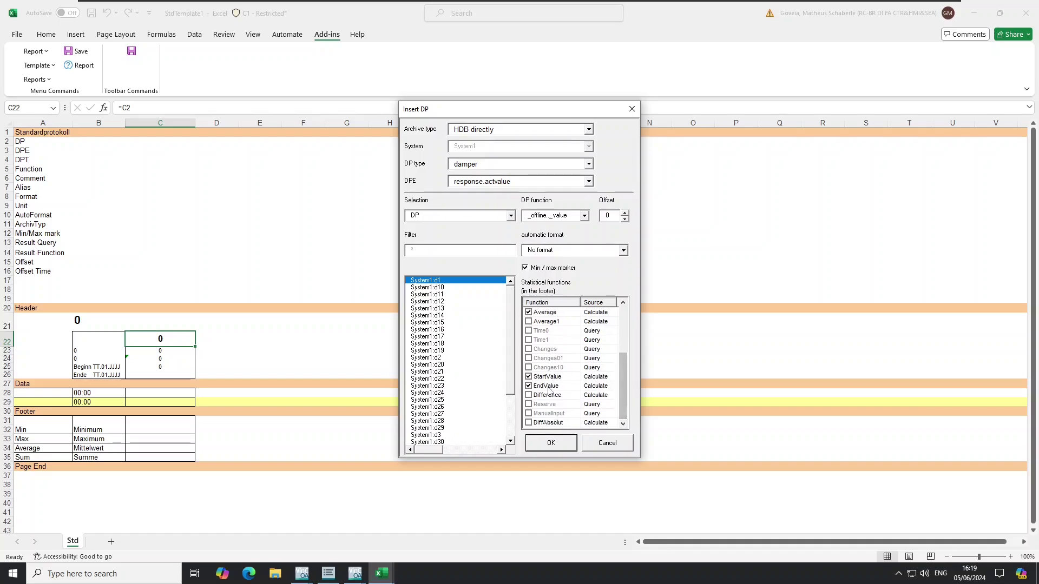
{"action": "left_click", "coordinate": [551, 444]}
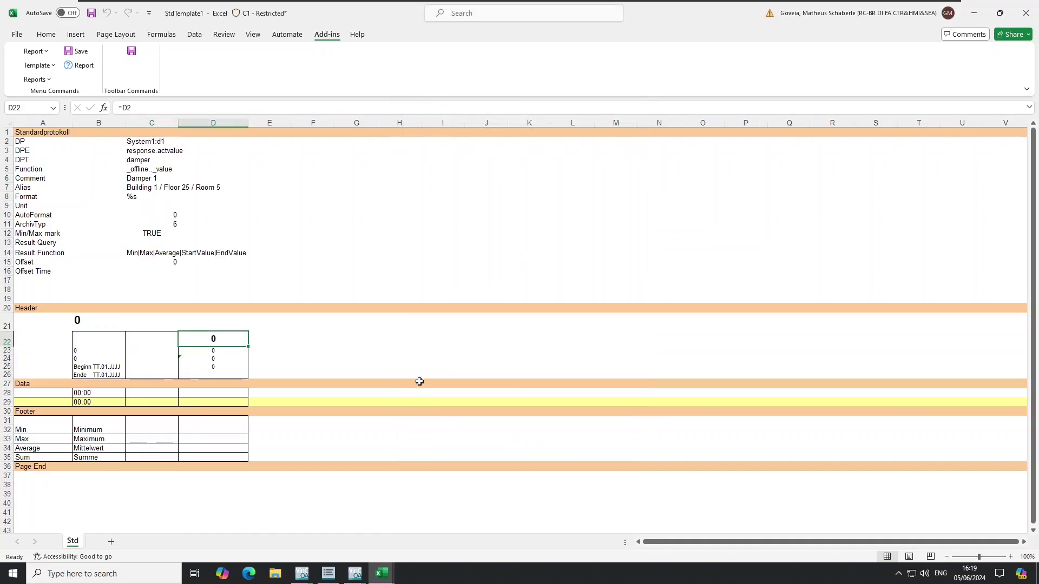
Step: Enter D1 as the column heading in header cell C22
{"action": "double_click", "coordinate": [150, 351]}
{"action": "double_click", "coordinate": [150, 339]}
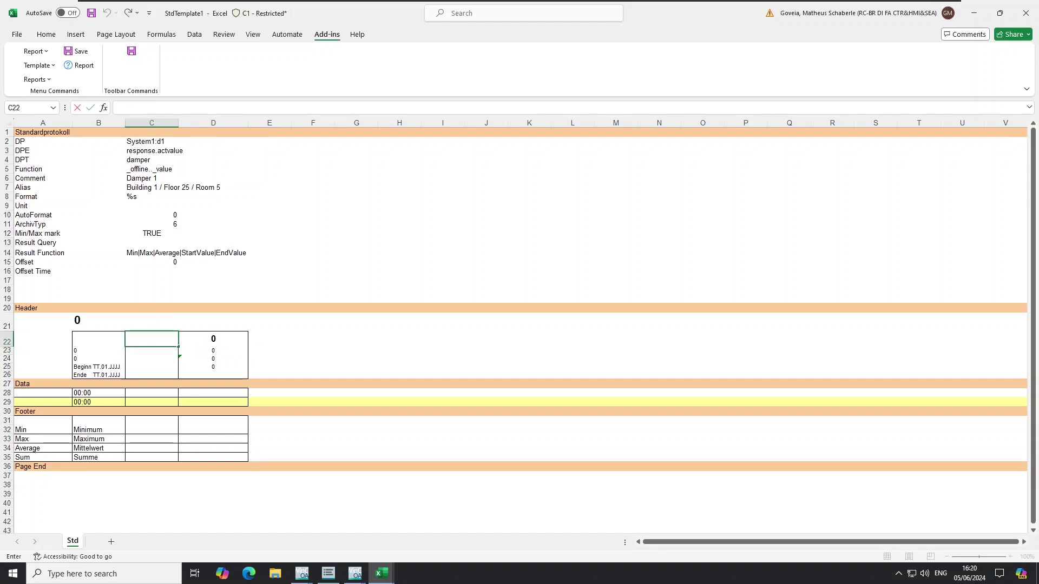
{"action": "type", "text": "D1"}
{"action": "key", "text": "Return"}
Step: Make the D1 heading in cell C22 bold and centred
{"action": "left_click", "coordinate": [144, 337]}
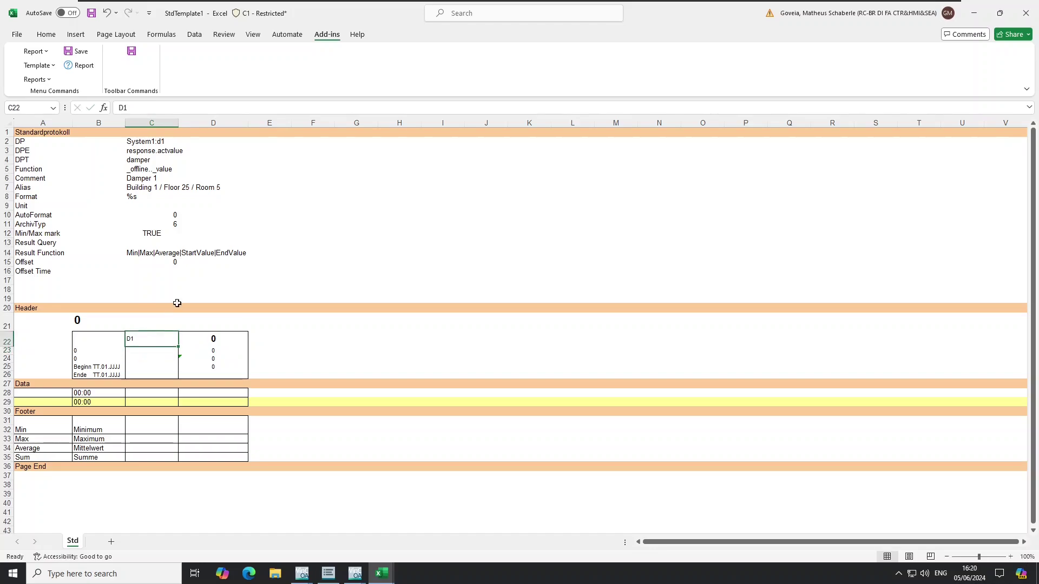
{"action": "left_click", "coordinate": [52, 37]}
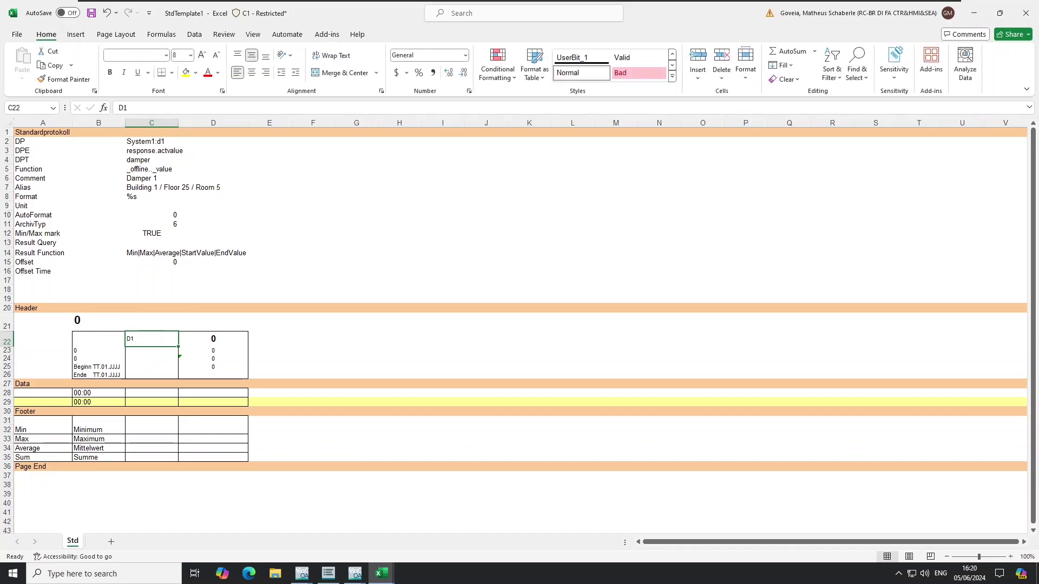
{"action": "left_click", "coordinate": [110, 72]}
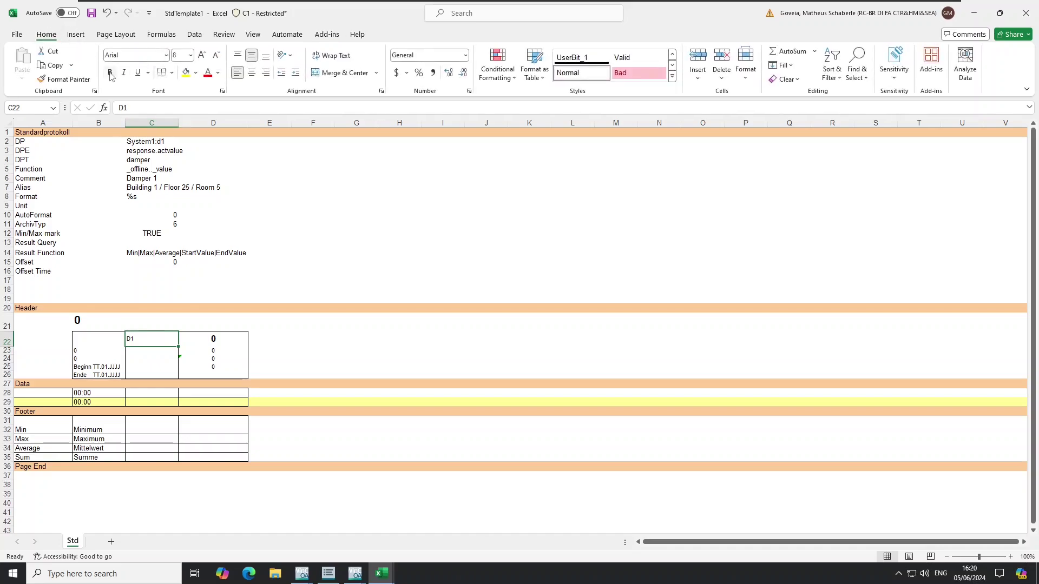
{"action": "left_click", "coordinate": [252, 72]}
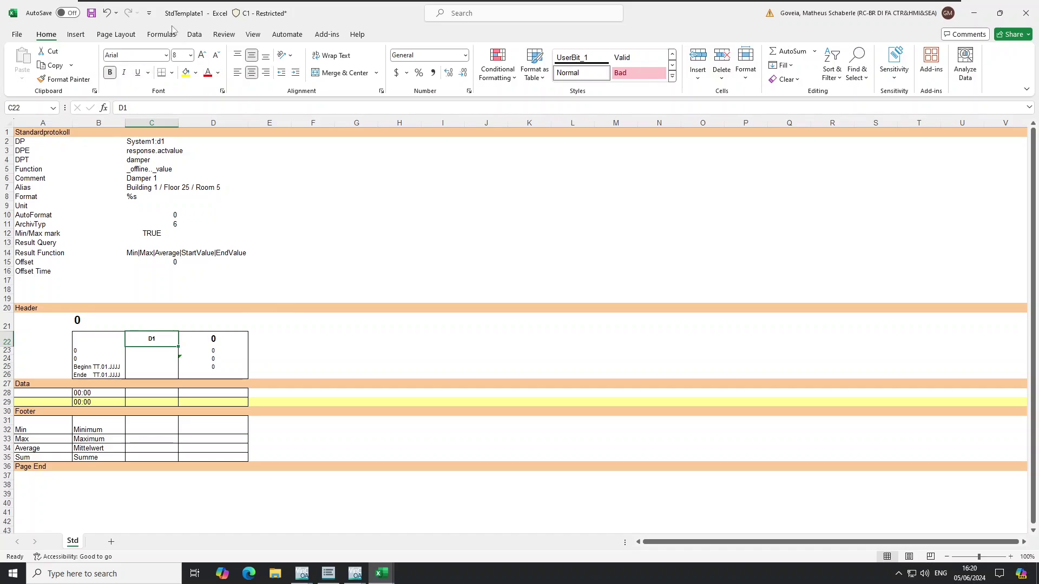
Step: Save the template as meuStdTemplate in the project's Template folder and close it
{"action": "left_click", "coordinate": [327, 34]}
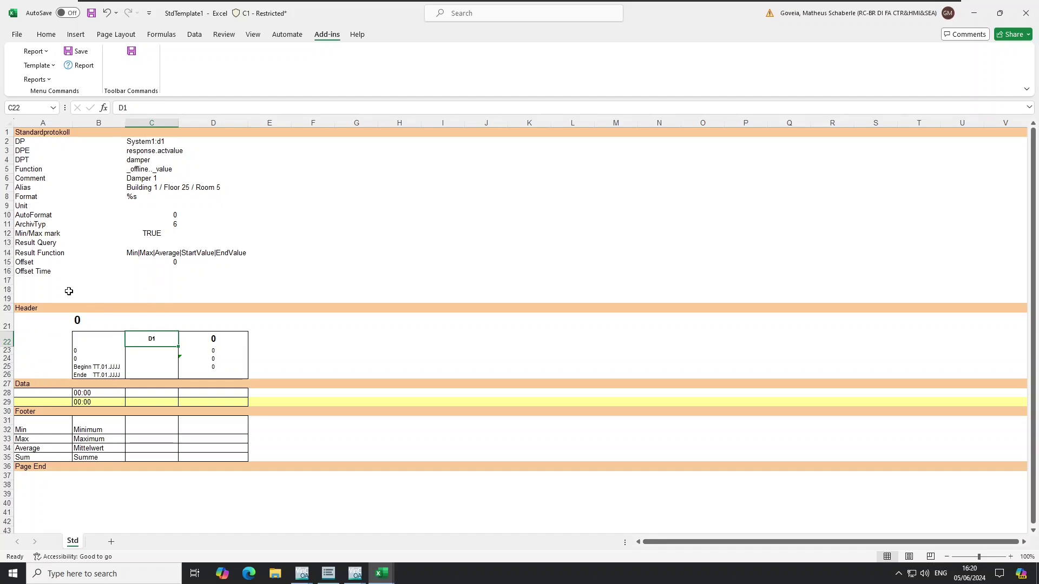
{"action": "left_click", "coordinate": [80, 54]}
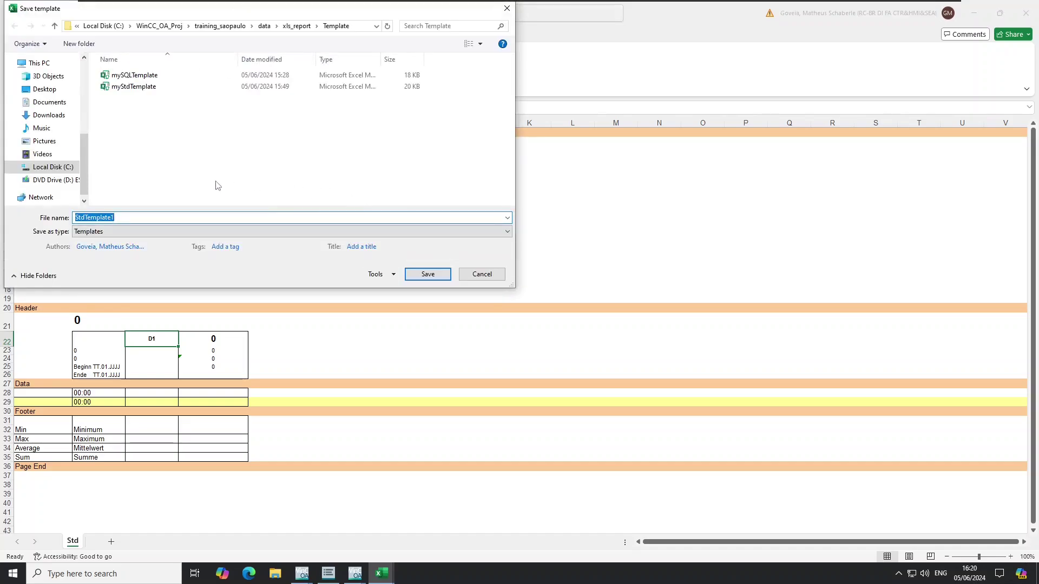
{"action": "key", "text": "End"}
{"action": "type", "text": "meu"}
{"action": "left_click", "coordinate": [428, 274]}
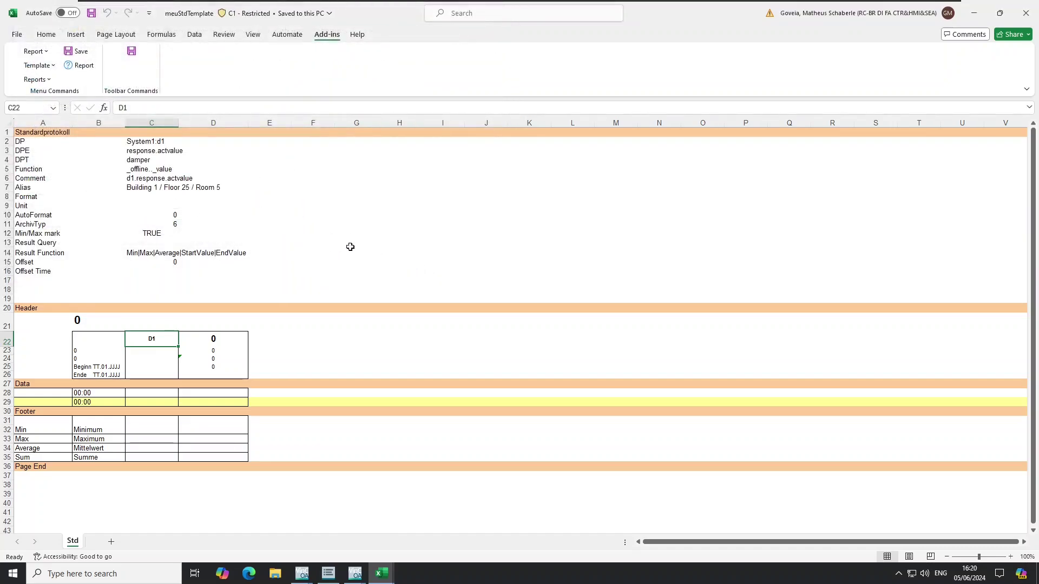
{"action": "left_click", "coordinate": [1027, 16]}
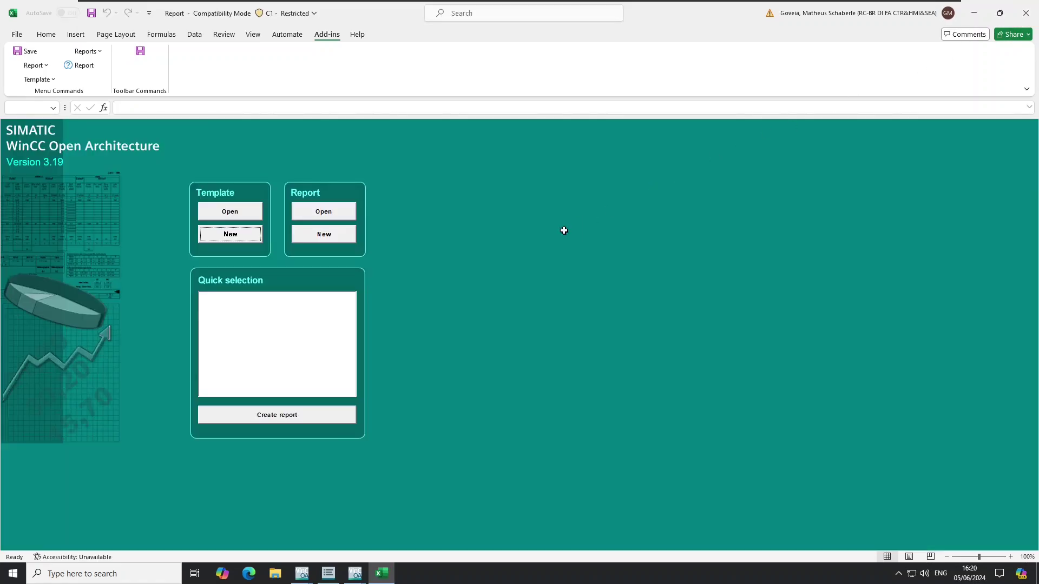
Step: Create a new report based on the meuStdTemplate template
{"action": "left_click", "coordinate": [325, 235]}
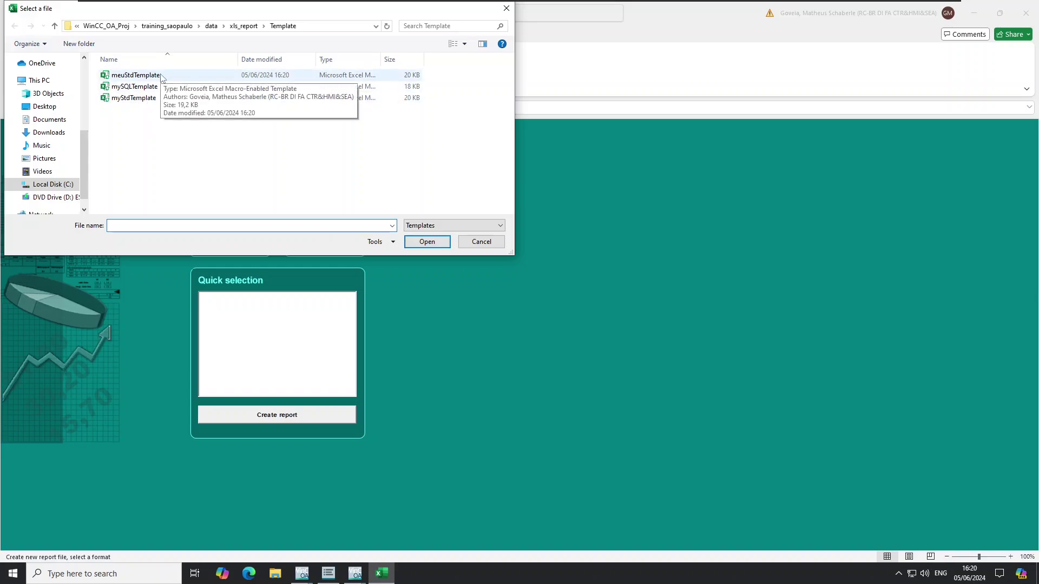
{"action": "left_click", "coordinate": [136, 76]}
{"action": "left_click", "coordinate": [427, 241]}
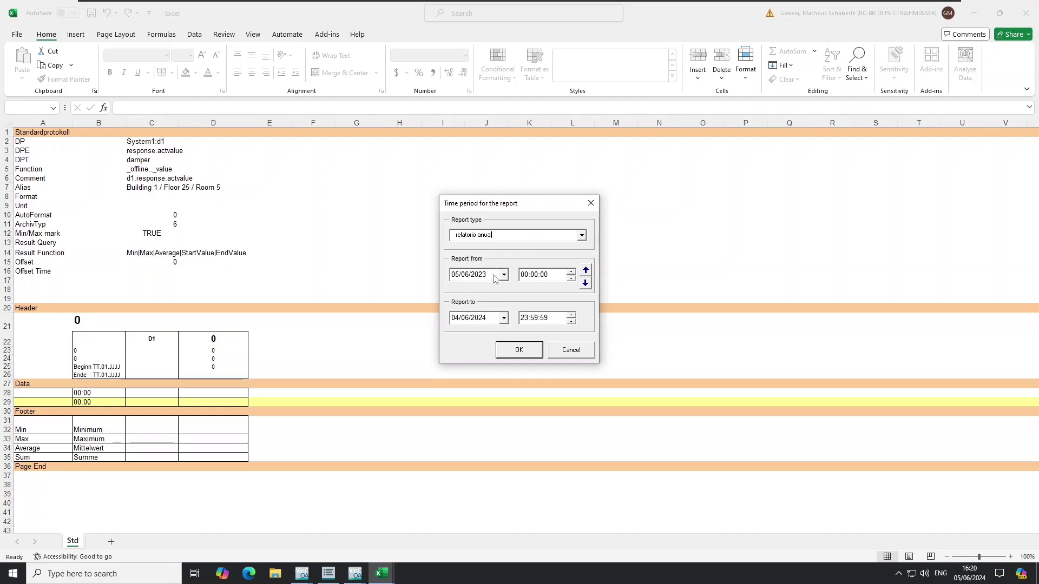
Step: Set the report type to Daily report and its period to 05/06/2024, from 00:00:00 to 23:59:59
{"action": "left_click", "coordinate": [582, 235]}
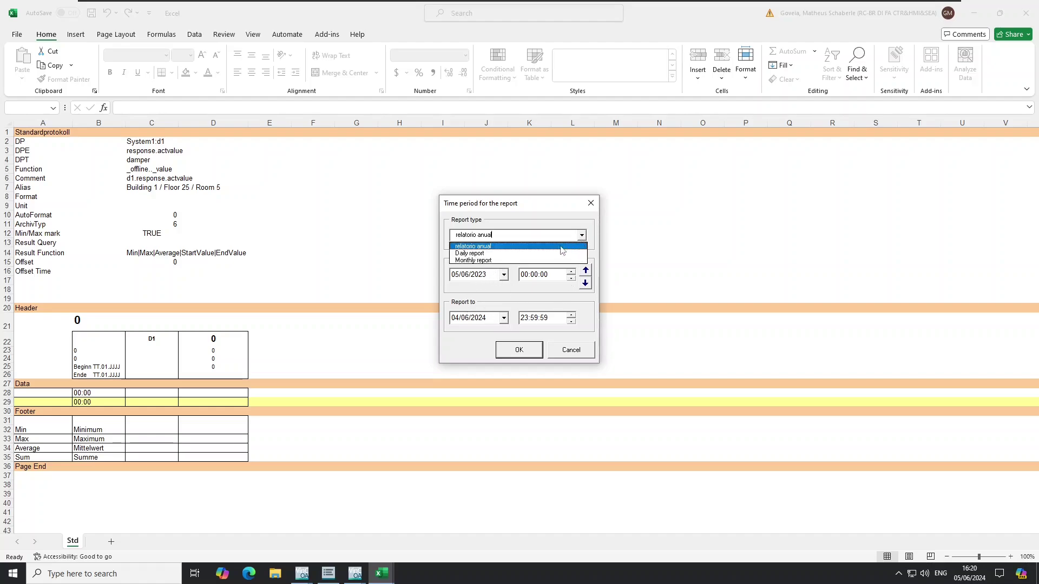
{"action": "left_click", "coordinate": [535, 262]}
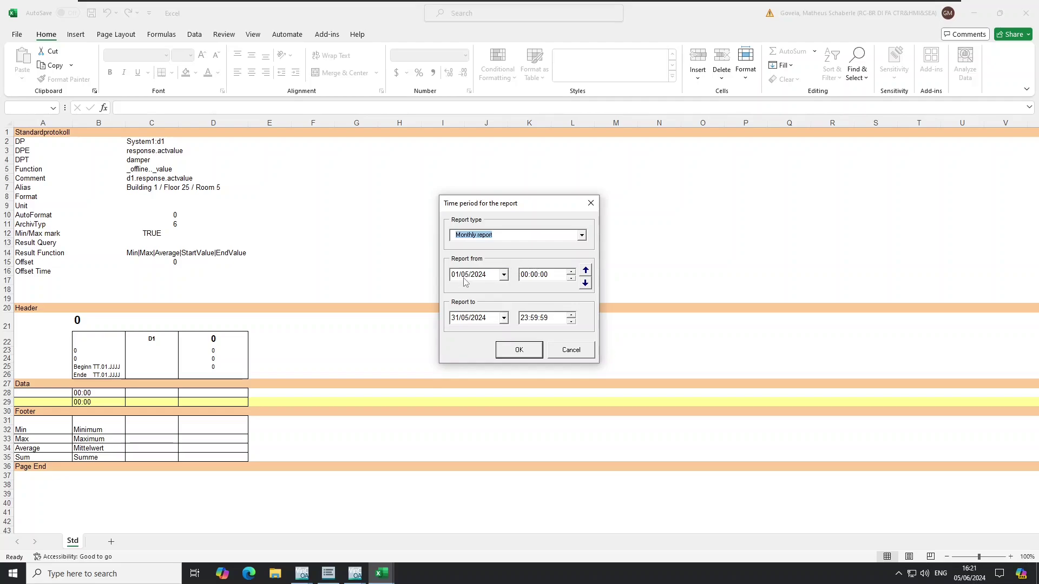
{"action": "left_click", "coordinate": [582, 235]}
{"action": "left_click", "coordinate": [487, 254]}
{"action": "left_click", "coordinate": [585, 271]}
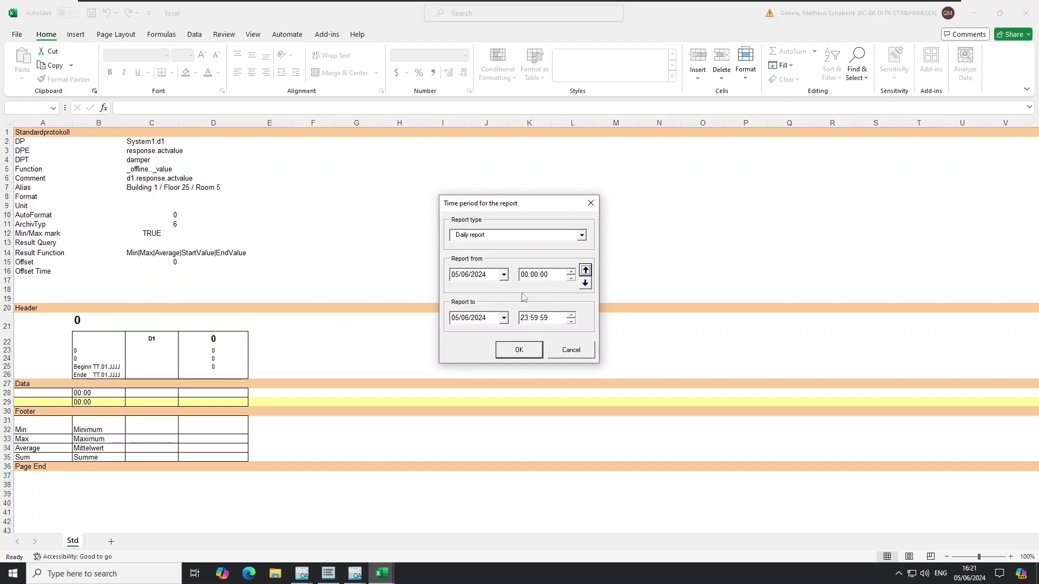
Step: Generate the daily report for the chosen period and inspect the highlighted minimum and maximum values in column C
{"action": "left_click", "coordinate": [519, 350]}
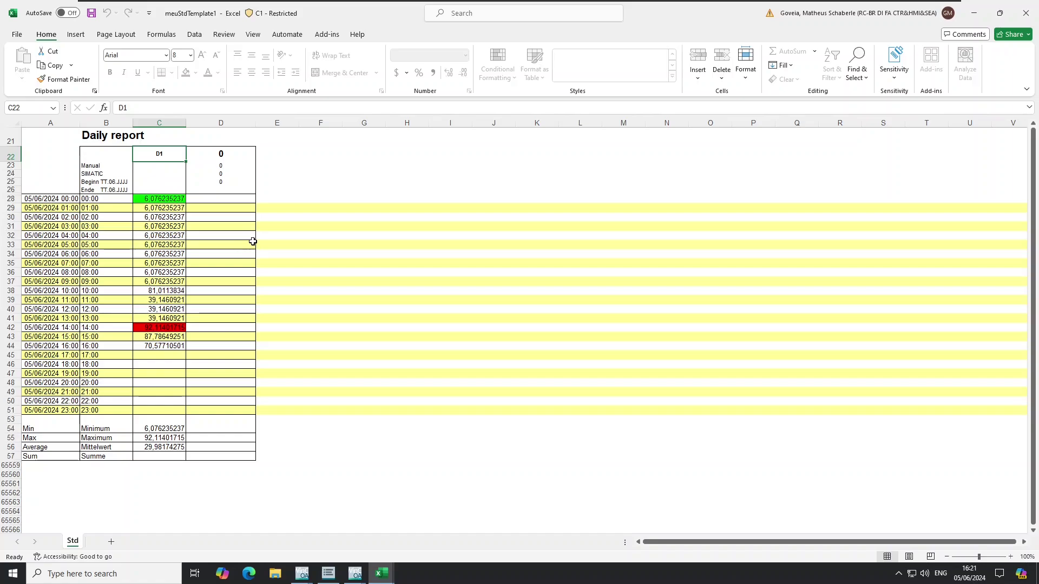
{"action": "left_click", "coordinate": [177, 199]}
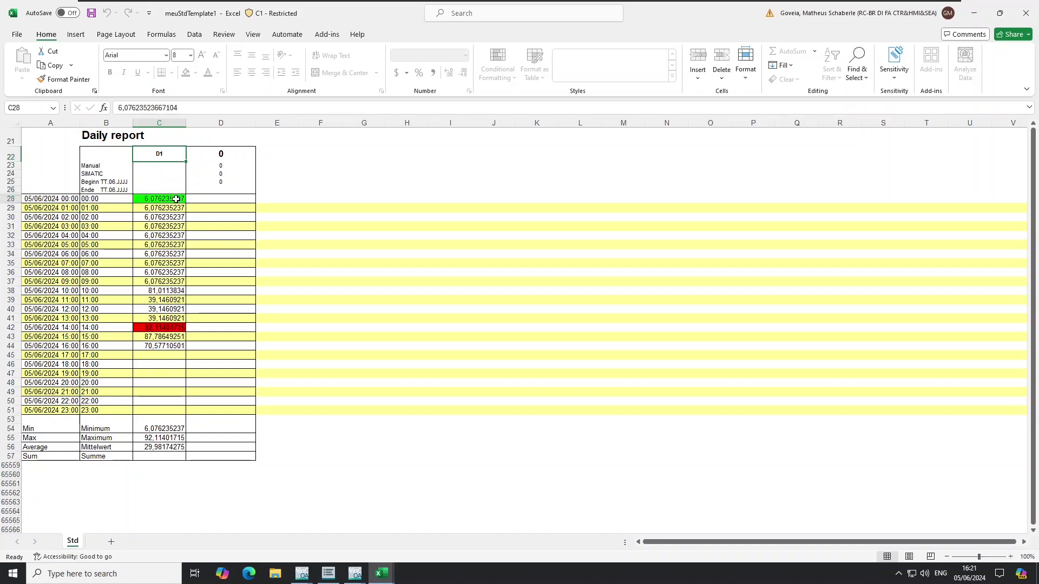
{"action": "left_click", "coordinate": [162, 327]}
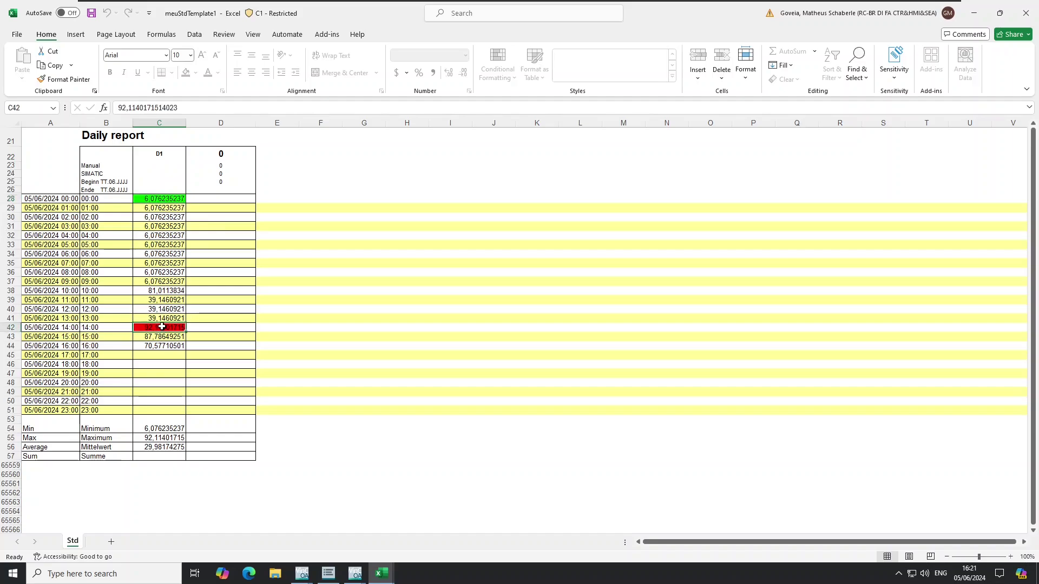
{"action": "left_click", "coordinate": [170, 201]}
{"action": "left_click", "coordinate": [161, 329]}
Step: Remove the protection from the Std sheet by entering the sheet password
{"action": "left_click", "coordinate": [746, 79]}
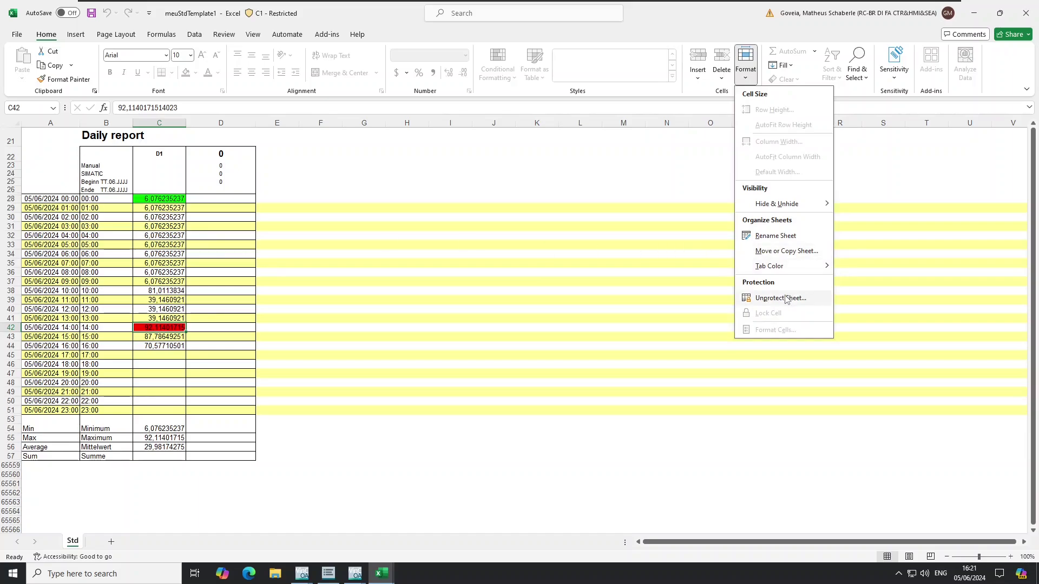
{"action": "left_click", "coordinate": [787, 299]}
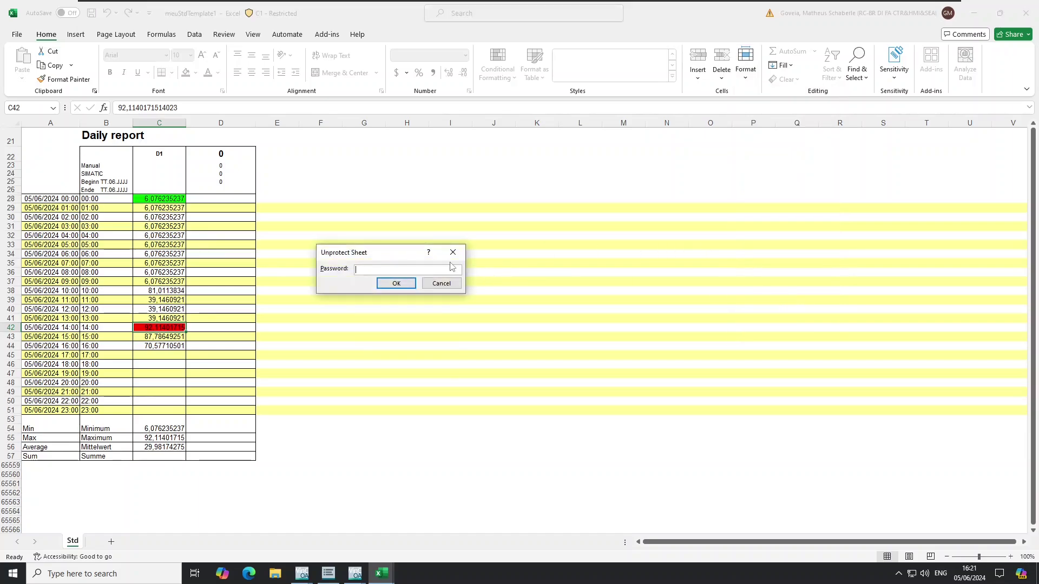
{"action": "type", "text": "••••••"}
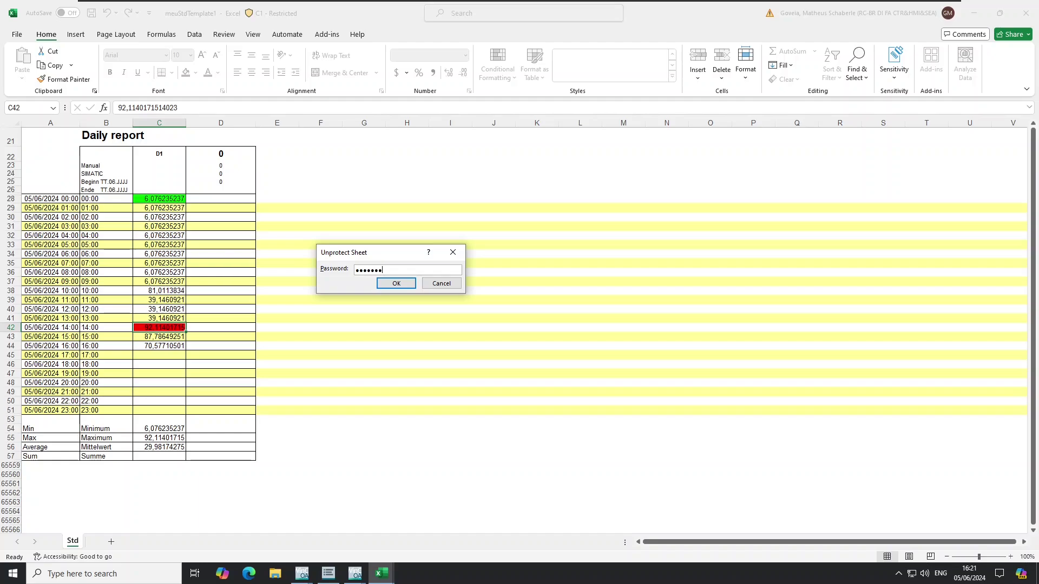
{"action": "left_click", "coordinate": [396, 283]}
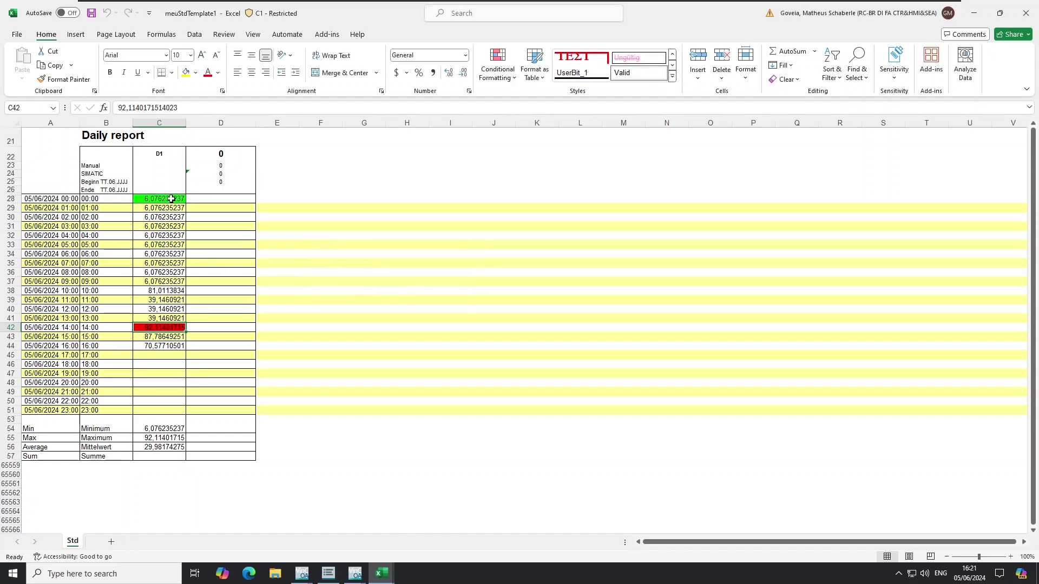
Step: Insert a 2-D line chart of the D1 values in C28:C44 and move it slightly farther from the table
{"action": "left_click_drag", "start_coordinate": [171, 199], "coordinate": [162, 346]}
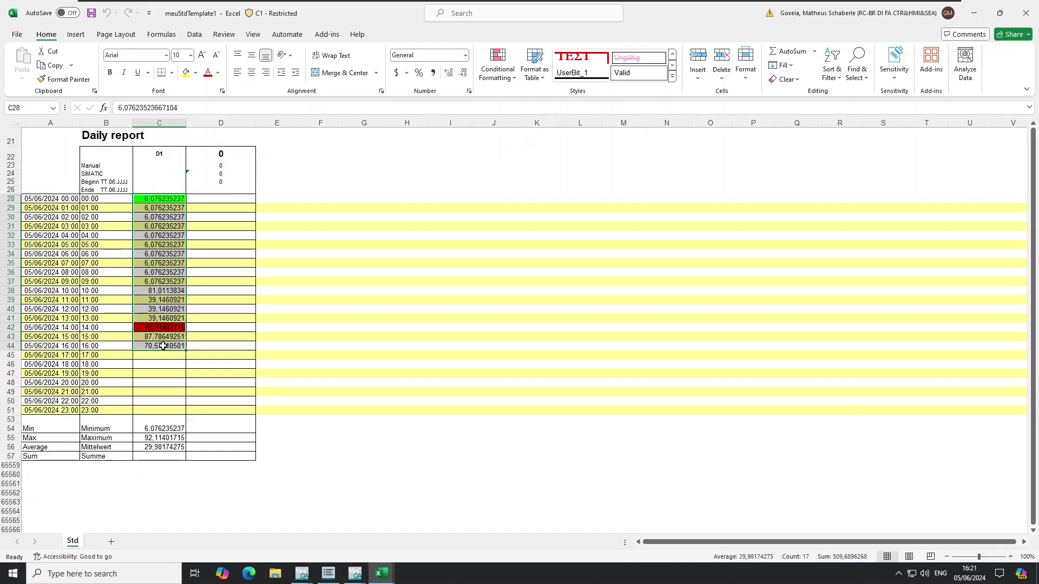
{"action": "left_click", "coordinate": [76, 34]}
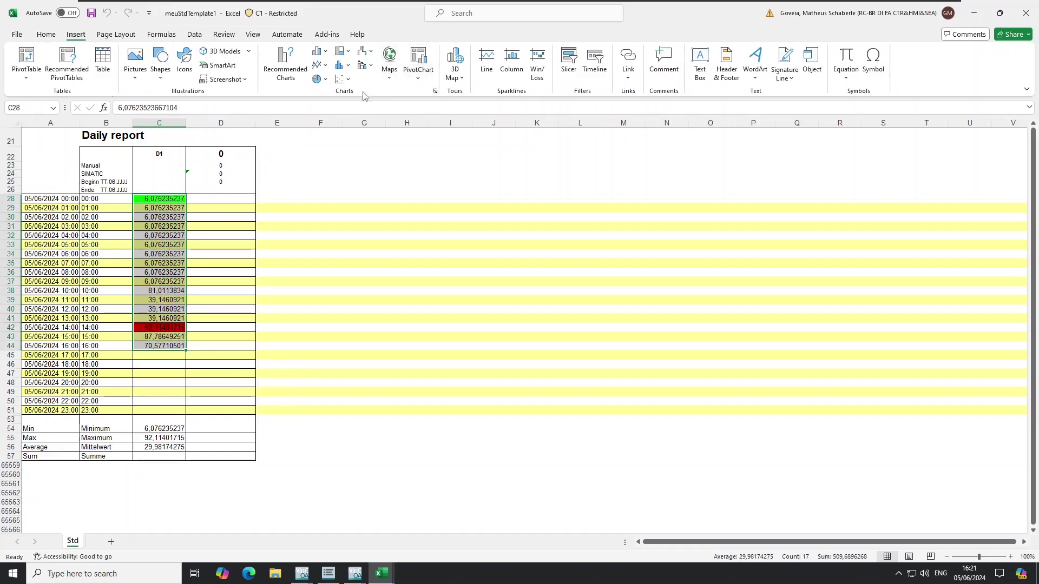
{"action": "left_click", "coordinate": [320, 65]}
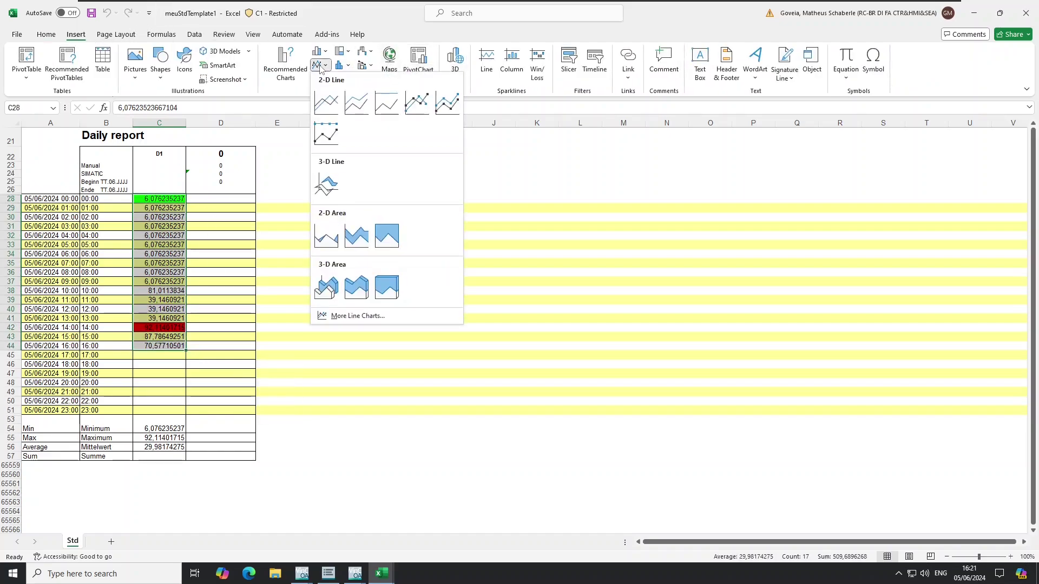
{"action": "left_click", "coordinate": [328, 109]}
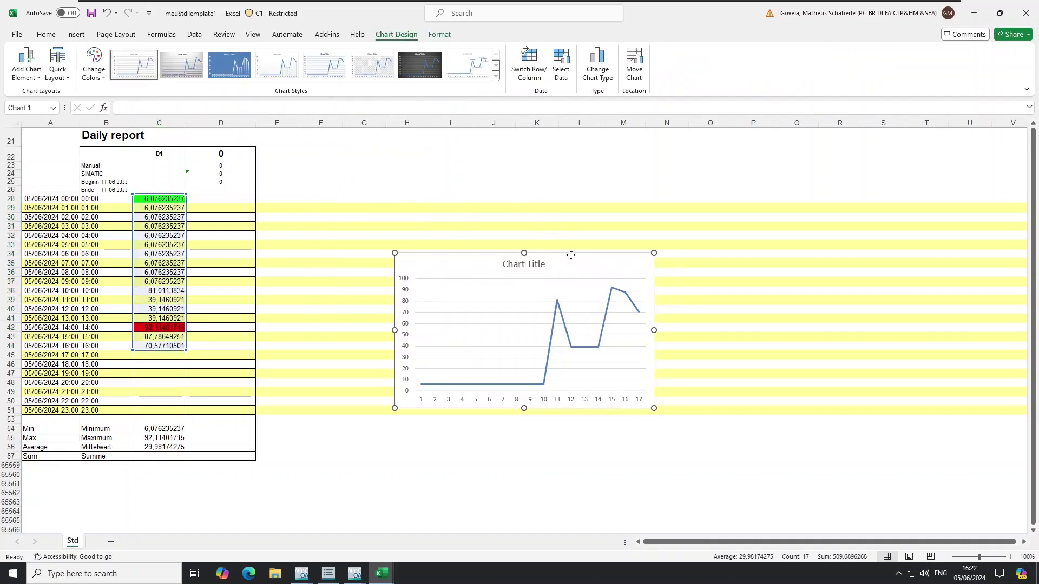
{"action": "left_click_drag", "start_coordinate": [559, 255], "coordinate": [580, 247]}
Step: Replace the line chart's placeholder title with D1
{"action": "left_click", "coordinate": [563, 256]}
{"action": "double_click", "coordinate": [546, 256]}
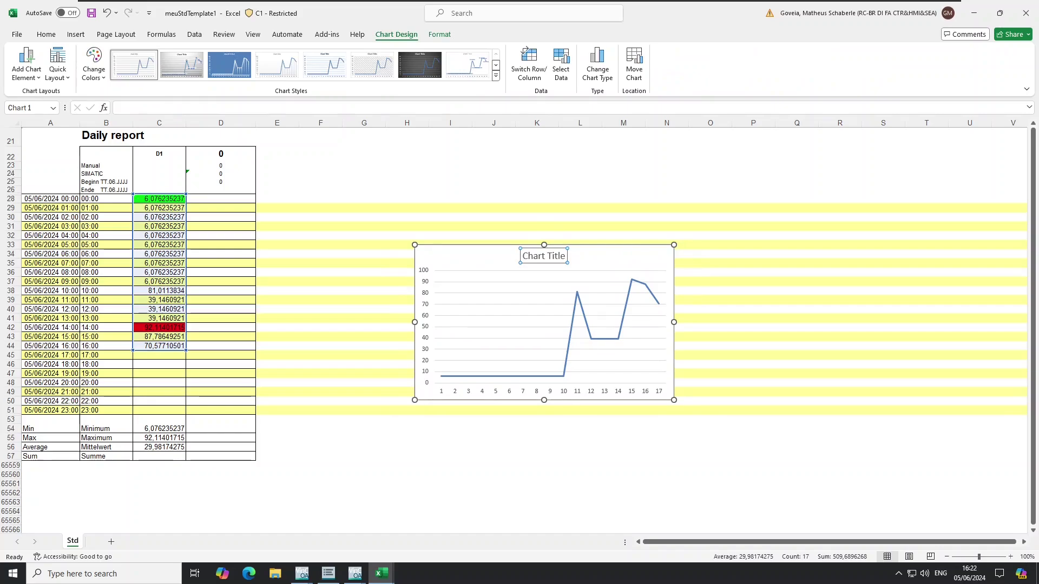
{"action": "double_click", "coordinate": [544, 258]}
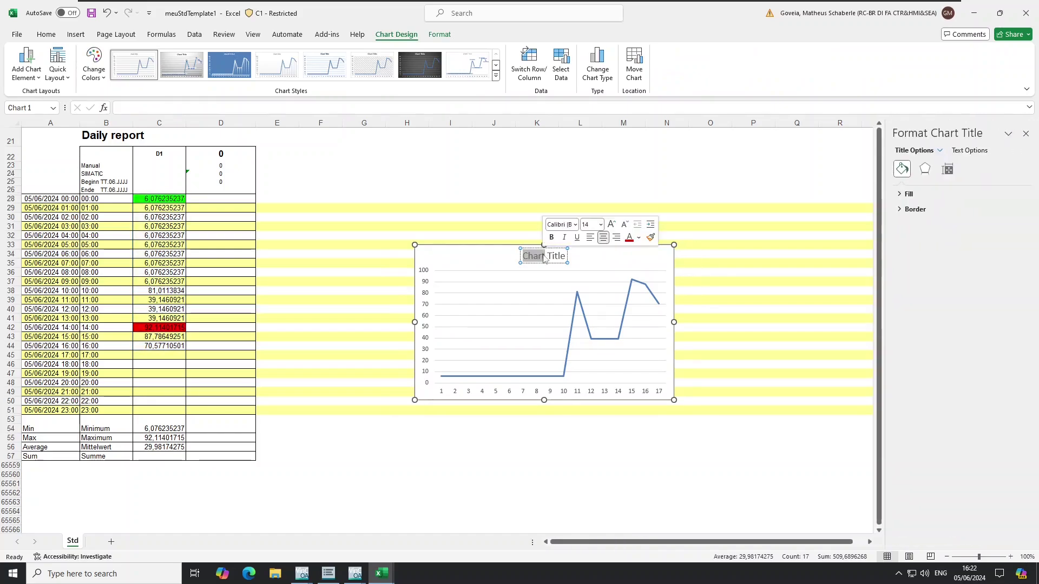
{"action": "key", "text": "Delete"}
{"action": "key", "text": "Delete"}
{"action": "key", "text": "Delete"}
{"action": "key", "text": "Delete"}
{"action": "key", "text": "Delete"}
{"action": "key", "text": "Delete"}
{"action": "key", "text": "Delete"}
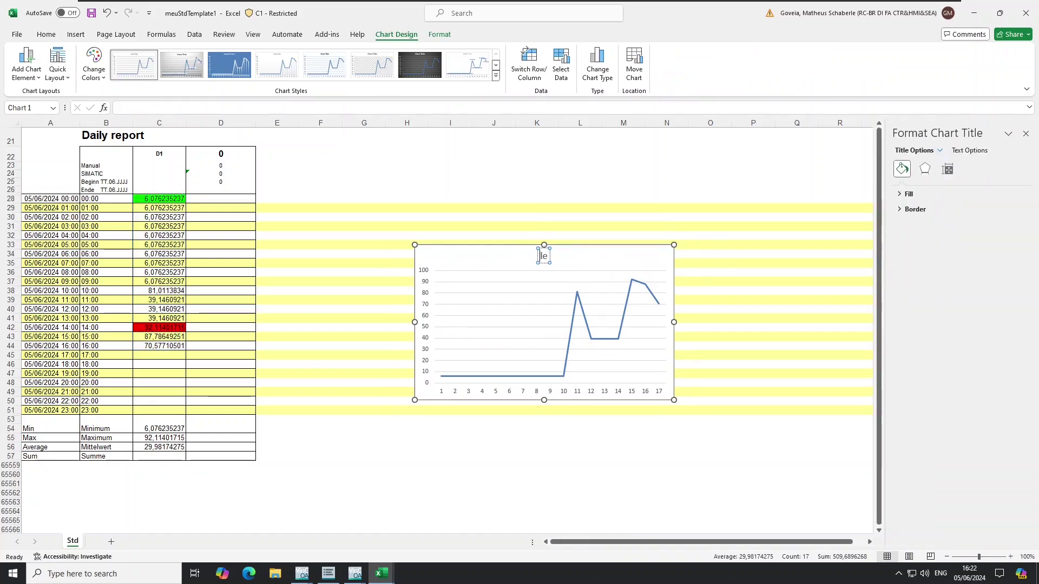
{"action": "type", "text": "D1"}
Step: Set the line chart's horizontal axis labels to the hourly times in B28:B44
{"action": "left_click", "coordinate": [618, 394]}
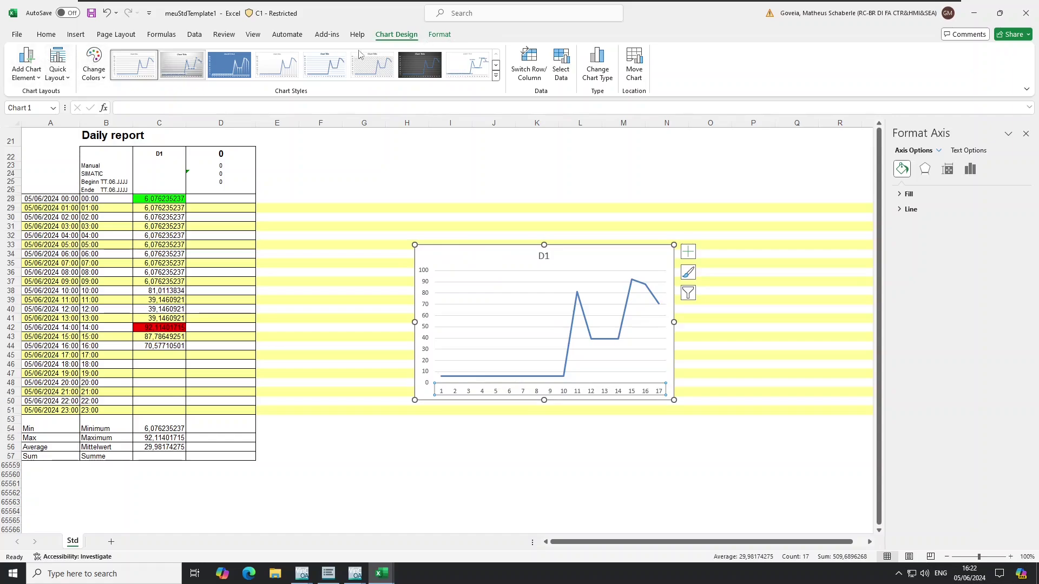
{"action": "left_click", "coordinate": [440, 34]}
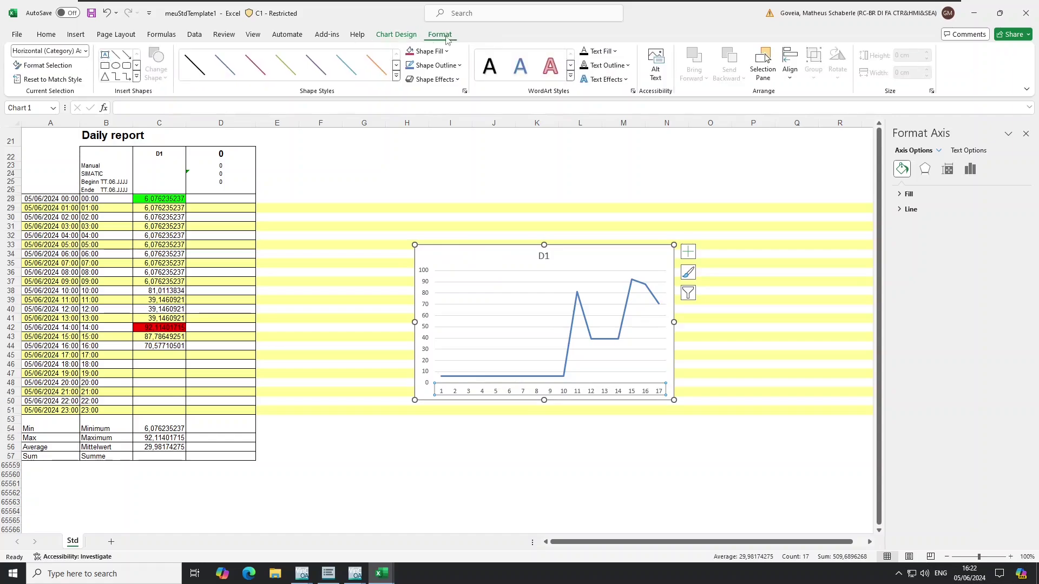
{"action": "left_click", "coordinate": [398, 34]}
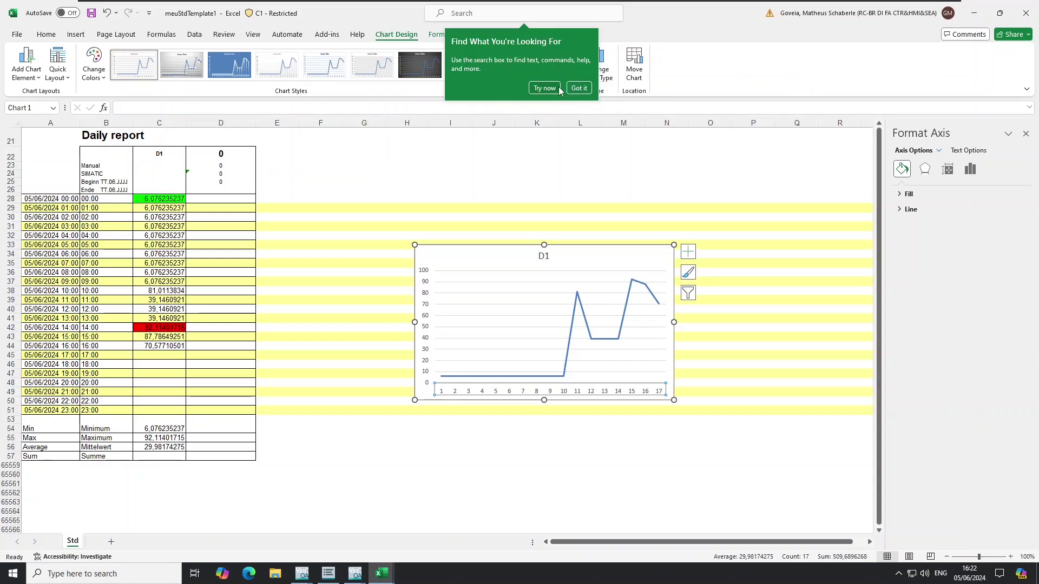
{"action": "left_click", "coordinate": [579, 90]}
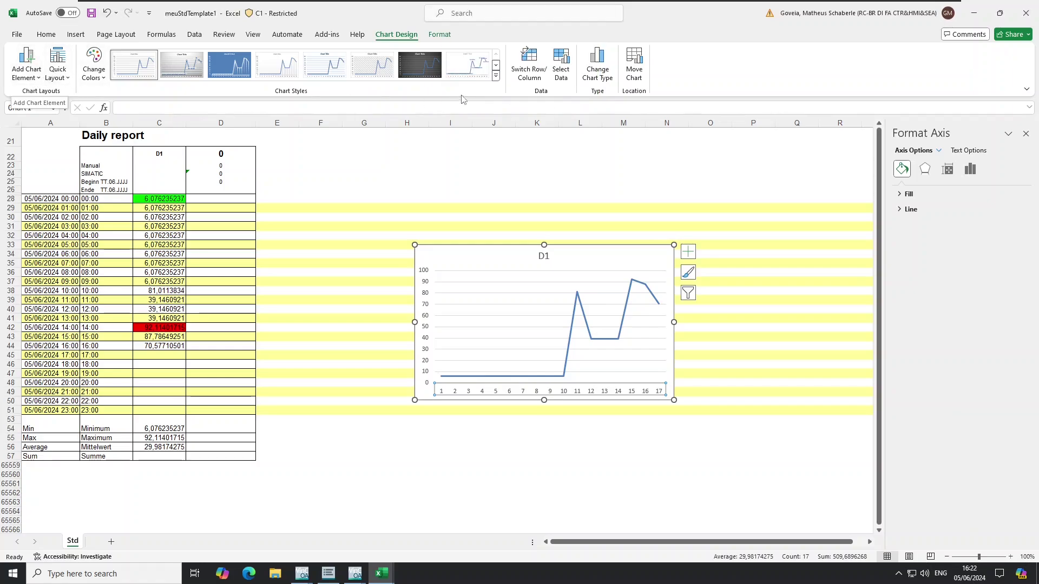
{"action": "left_click", "coordinate": [561, 68]}
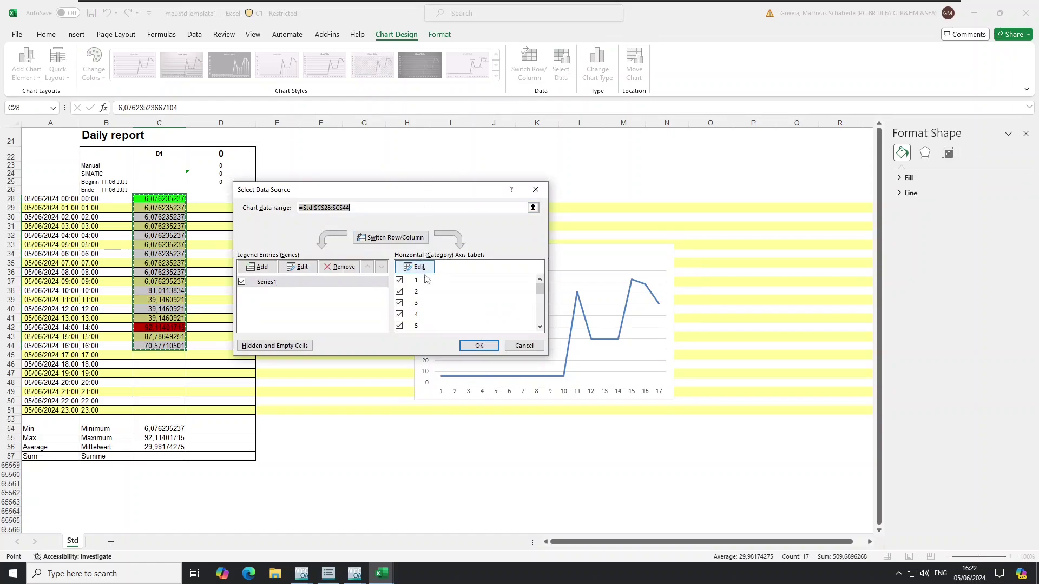
{"action": "left_click", "coordinate": [415, 267]}
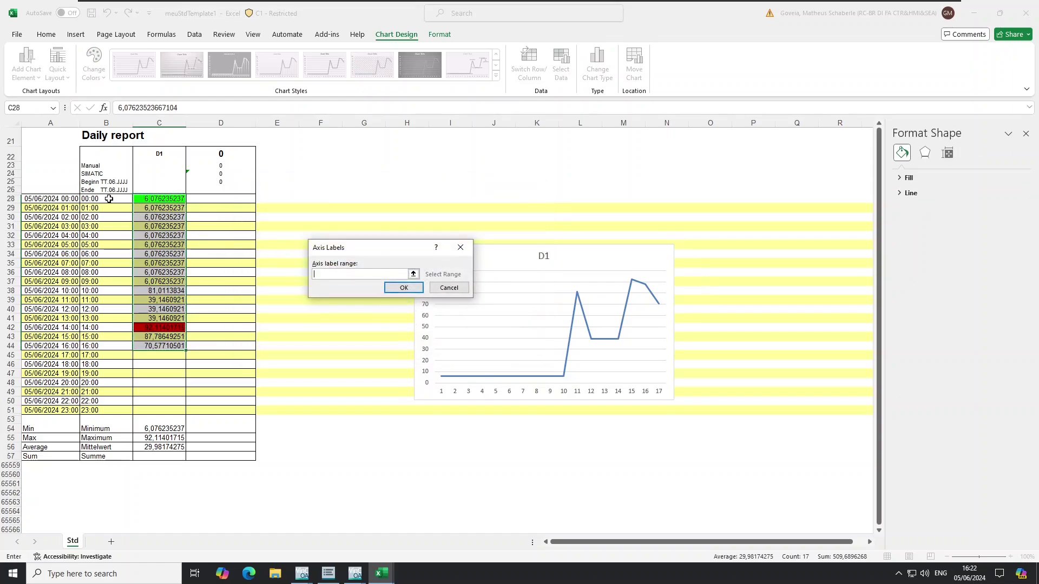
{"action": "left_click_drag", "start_coordinate": [115, 205], "coordinate": [107, 348]}
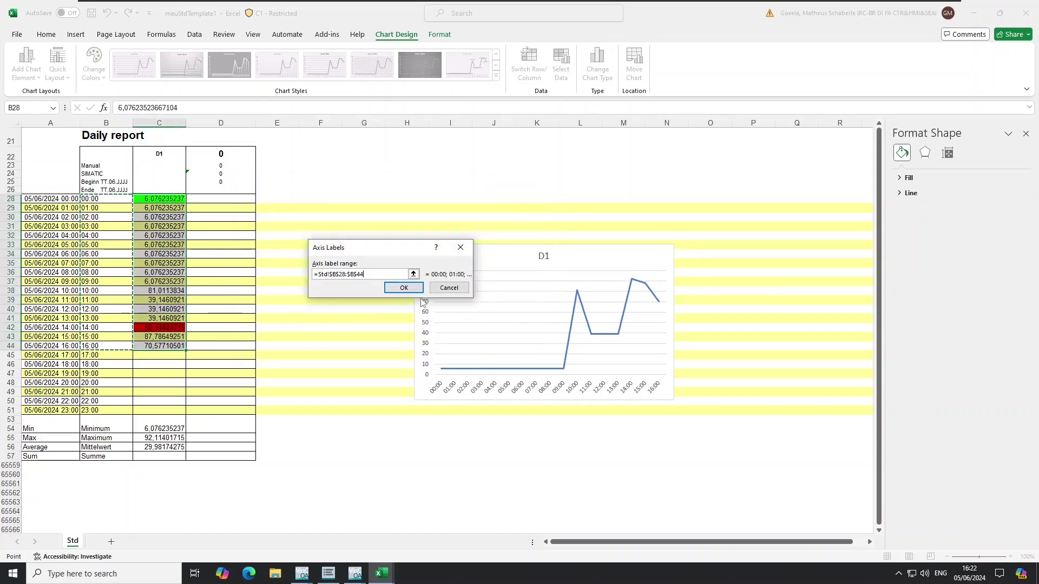
{"action": "left_click", "coordinate": [406, 288]}
{"action": "left_click", "coordinate": [476, 345]}
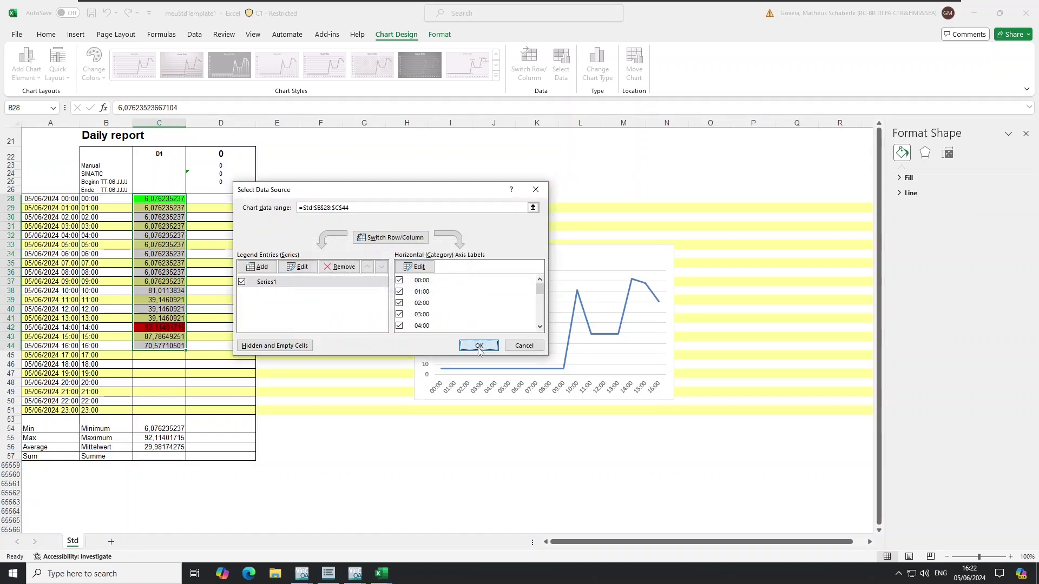
Step: Move the D1 chart slightly higher beside the data and review the minimum, maximum and average values in C54:C56
{"action": "left_click_drag", "start_coordinate": [590, 246], "coordinate": [591, 228]}
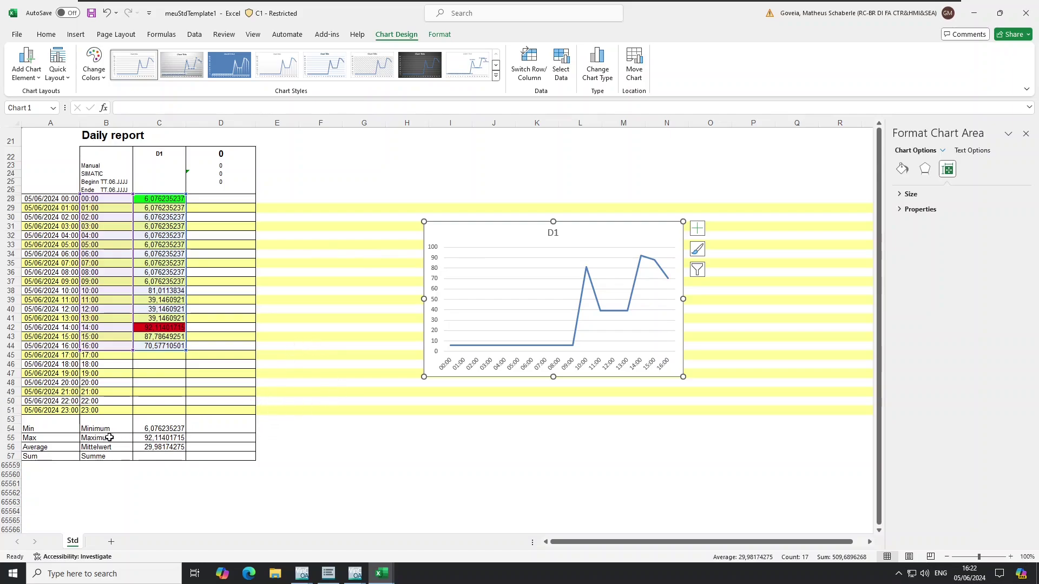
{"action": "left_click_drag", "start_coordinate": [146, 430], "coordinate": [169, 449]}
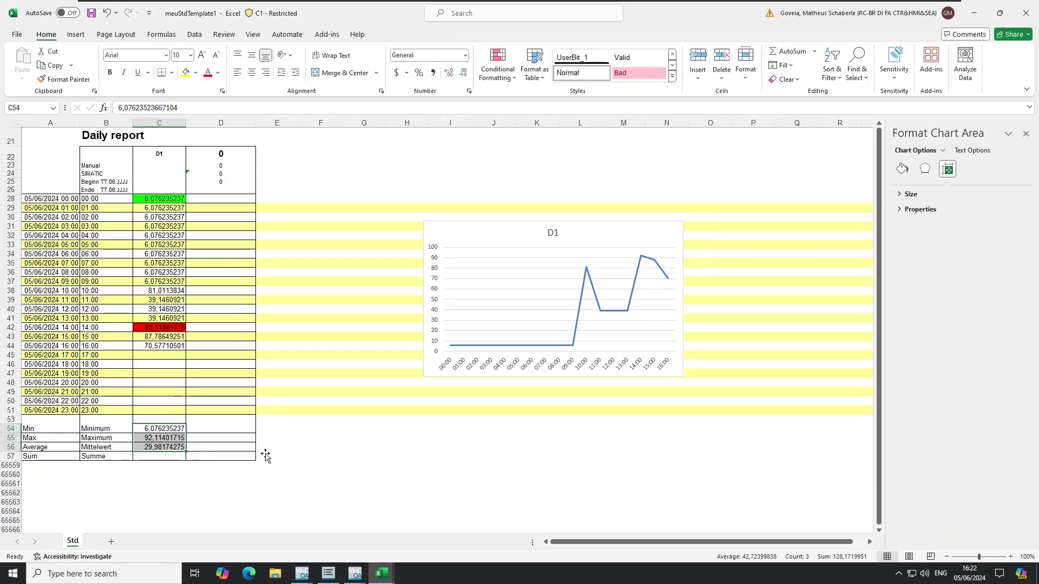
{"action": "left_click", "coordinate": [322, 468]}
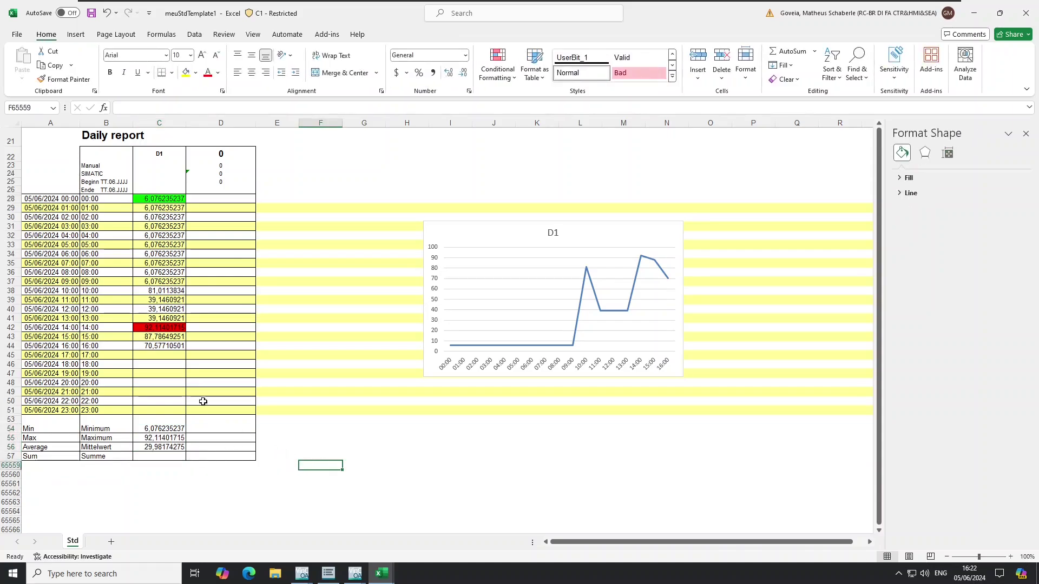